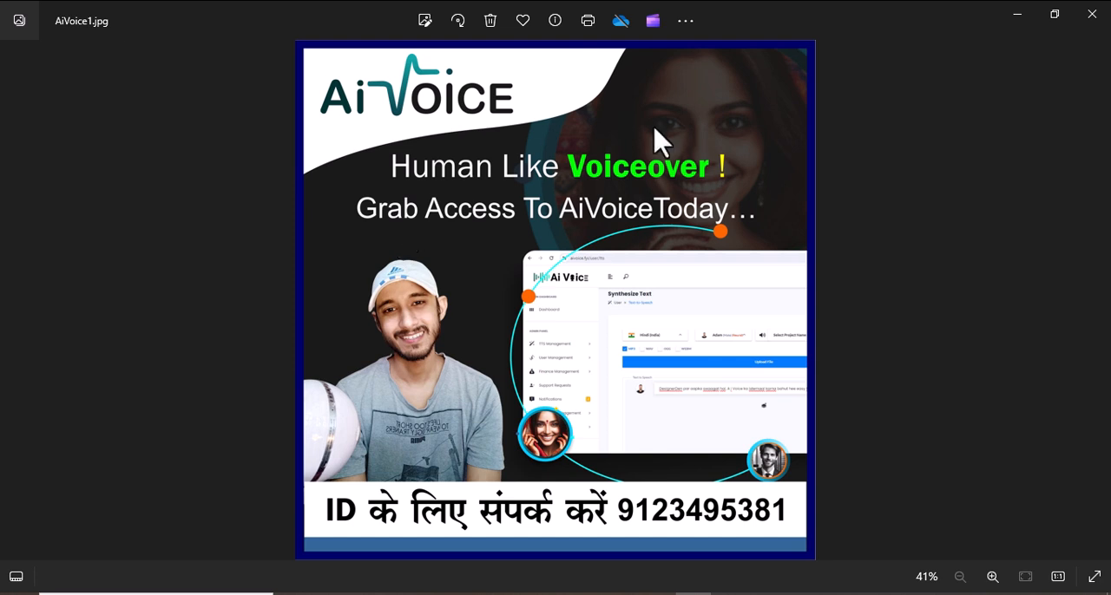
- Bring the aiVoice text-to-speech page to the front and check the account's remaining character allowance
left_click(1022, 19)
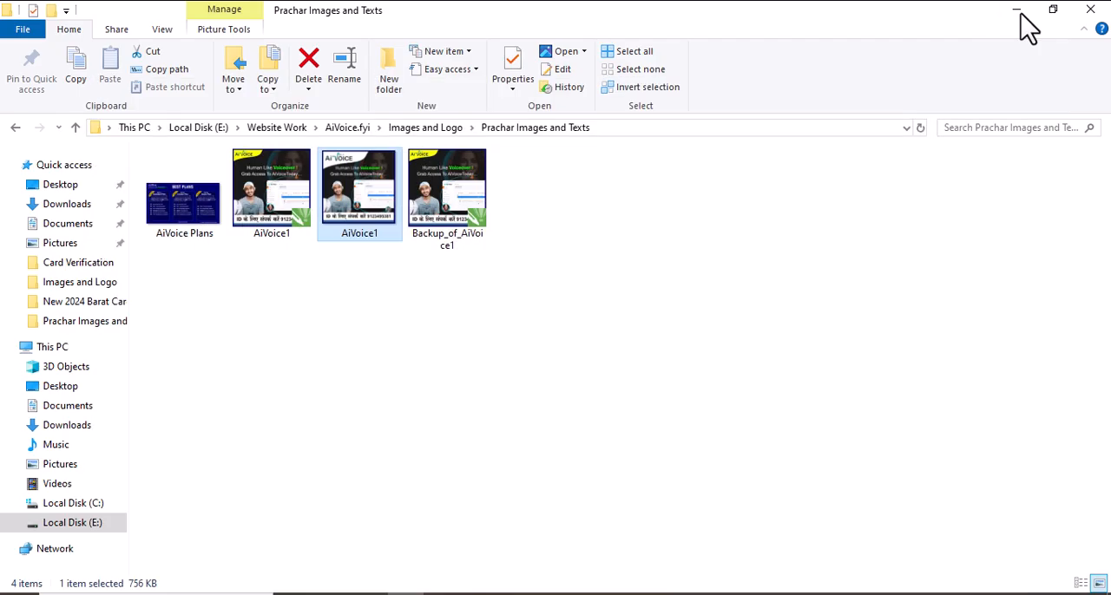
left_click(1023, 12)
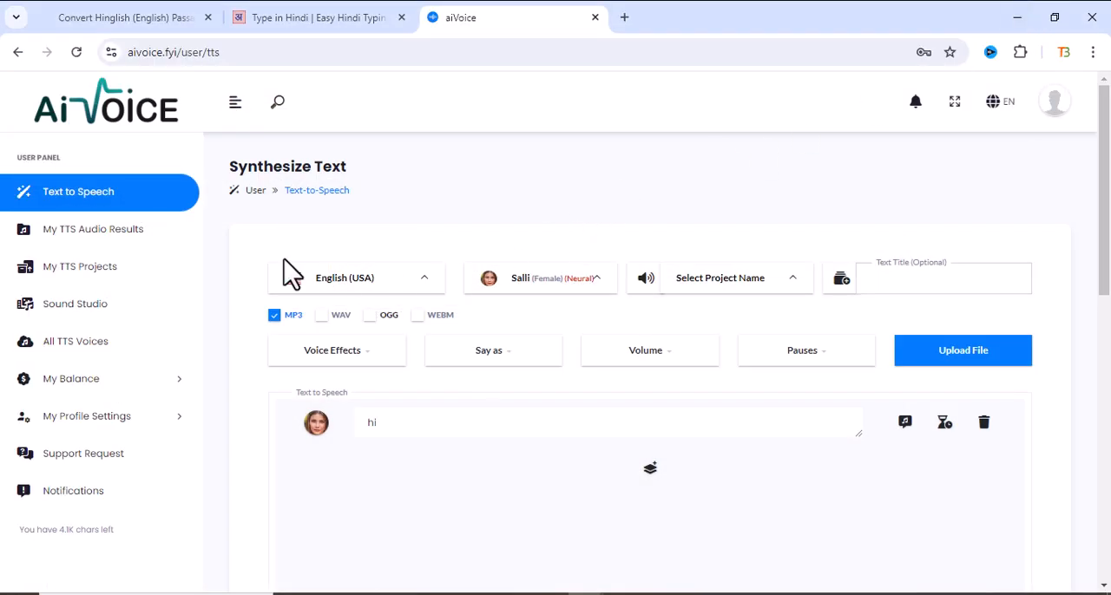
scroll(217, 374, "down", 3)
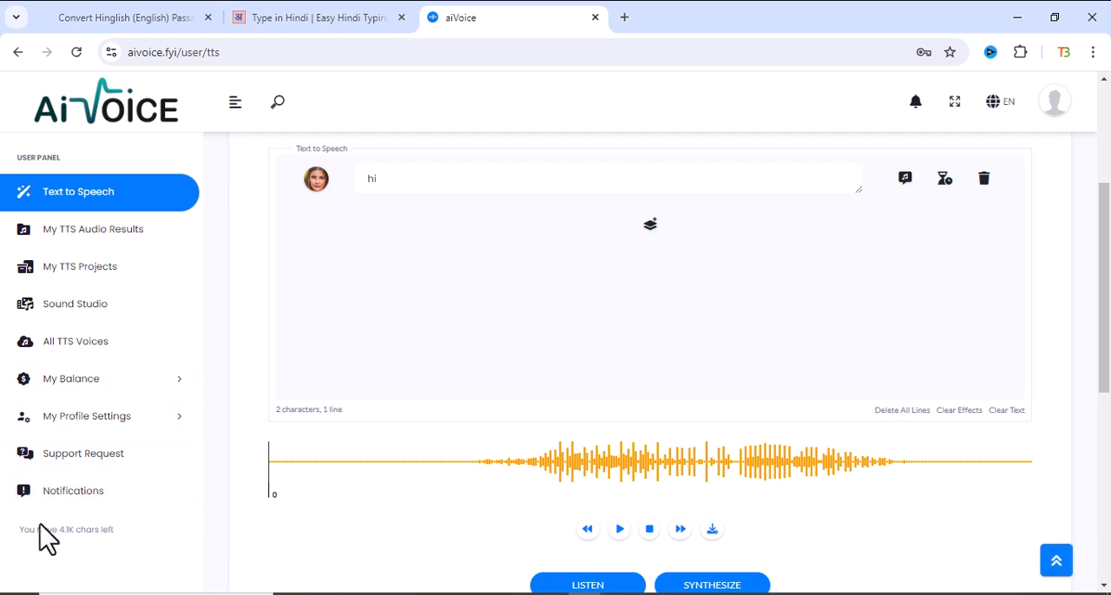
left_click_drag(57, 531, 113, 532)
scroll(489, 377, "up", 3)
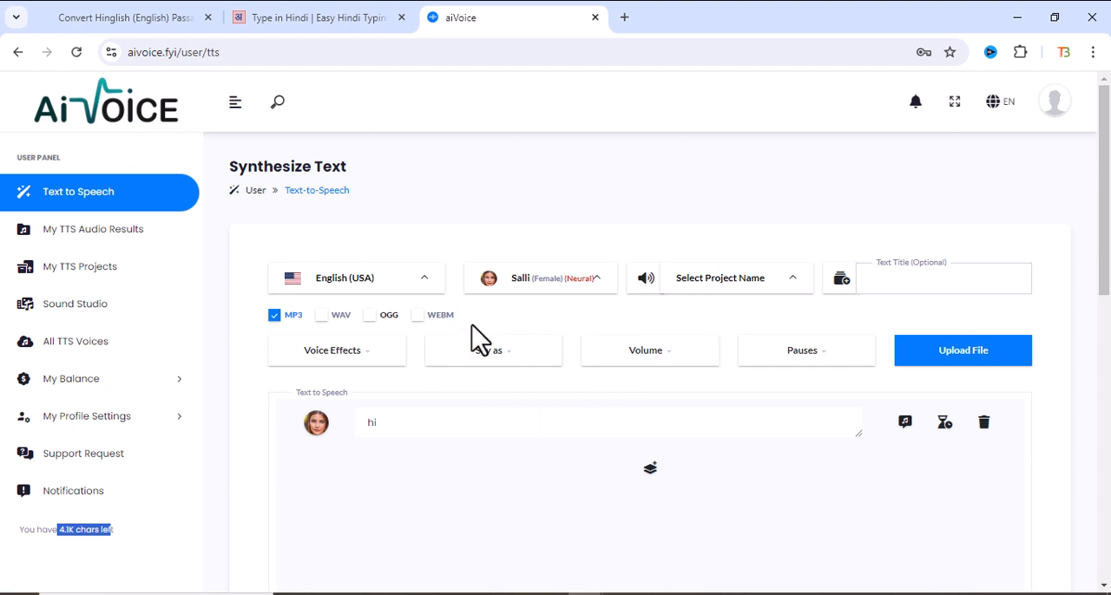
left_click(1093, 53)
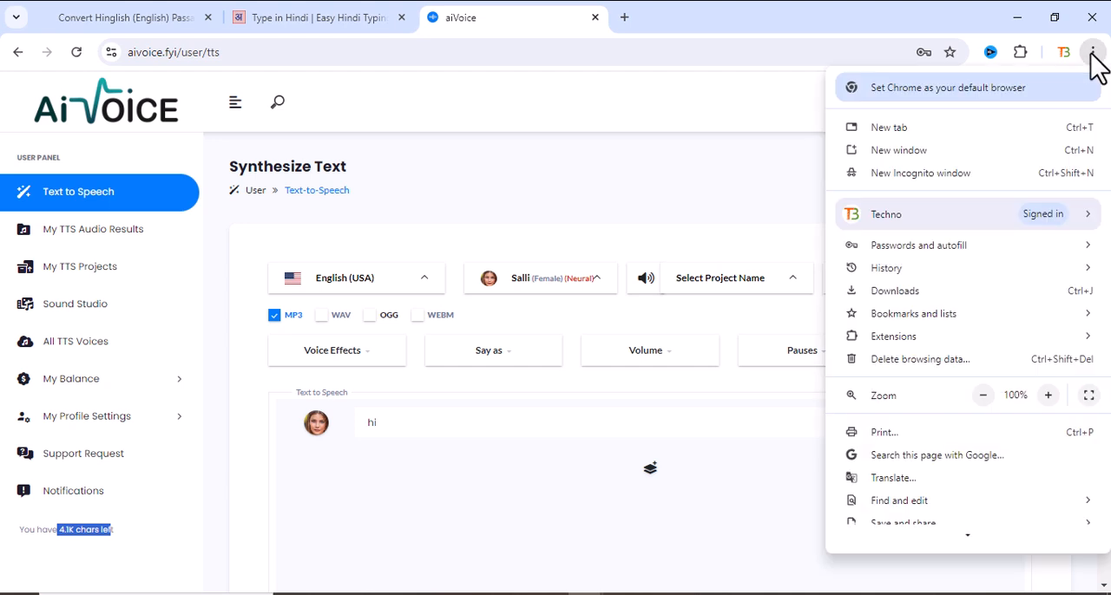
left_click(984, 396)
left_click(423, 198)
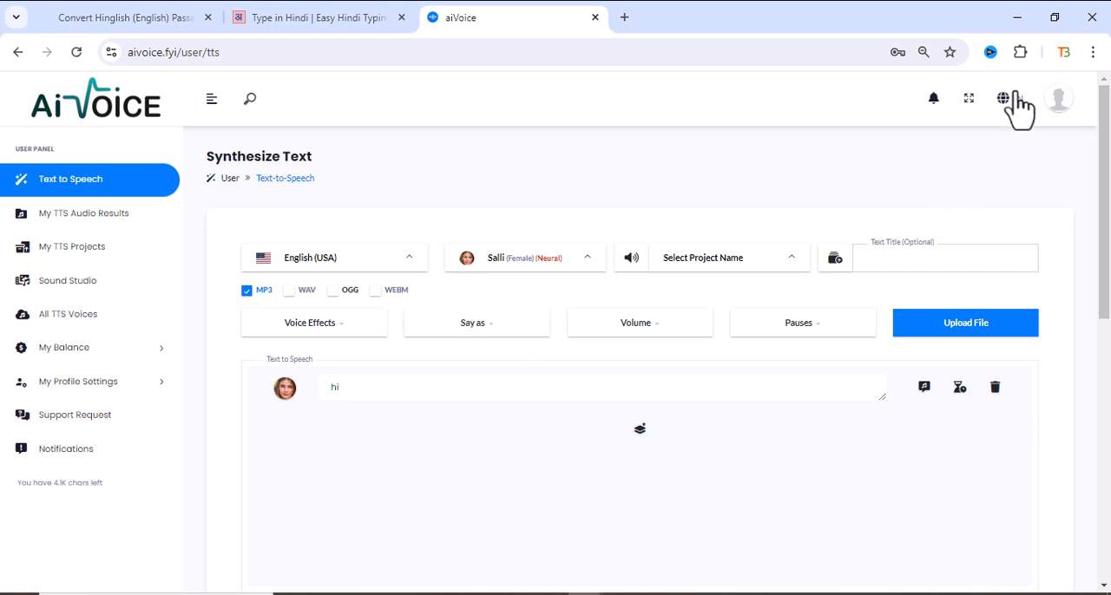
left_click(1093, 52)
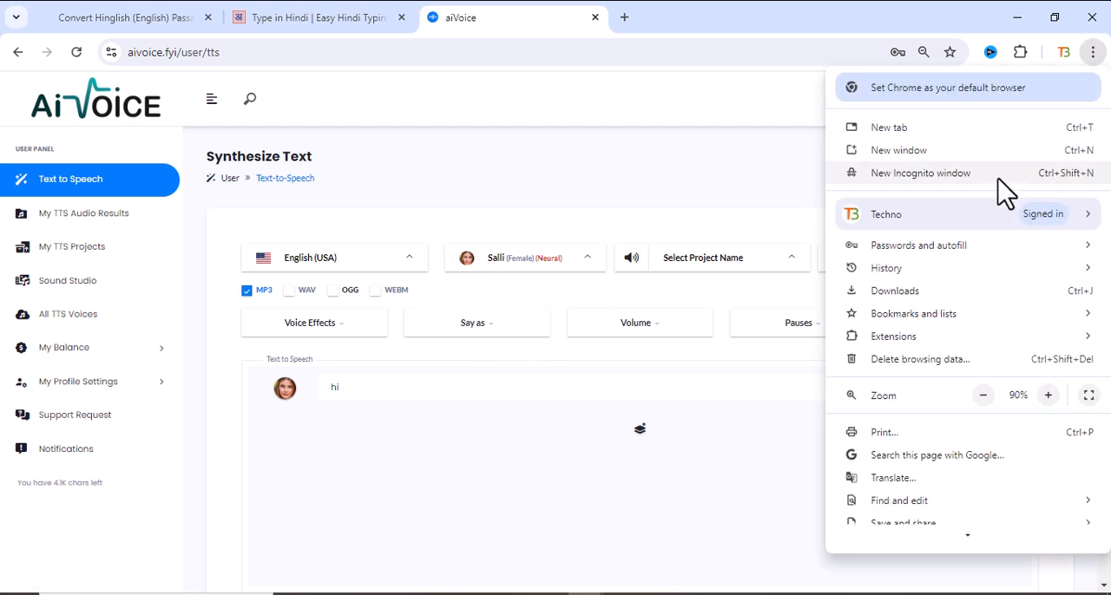
left_click(1048, 395)
left_click(462, 194)
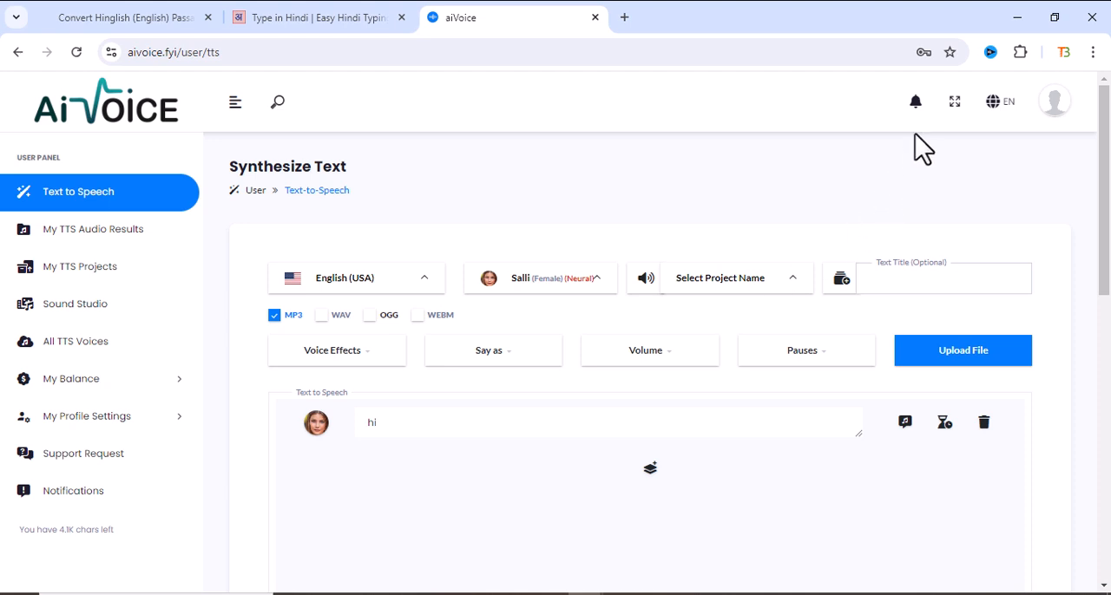
- View the text-to-speech page in full screen, checking the account options and the remaining character allowance
left_click(955, 102)
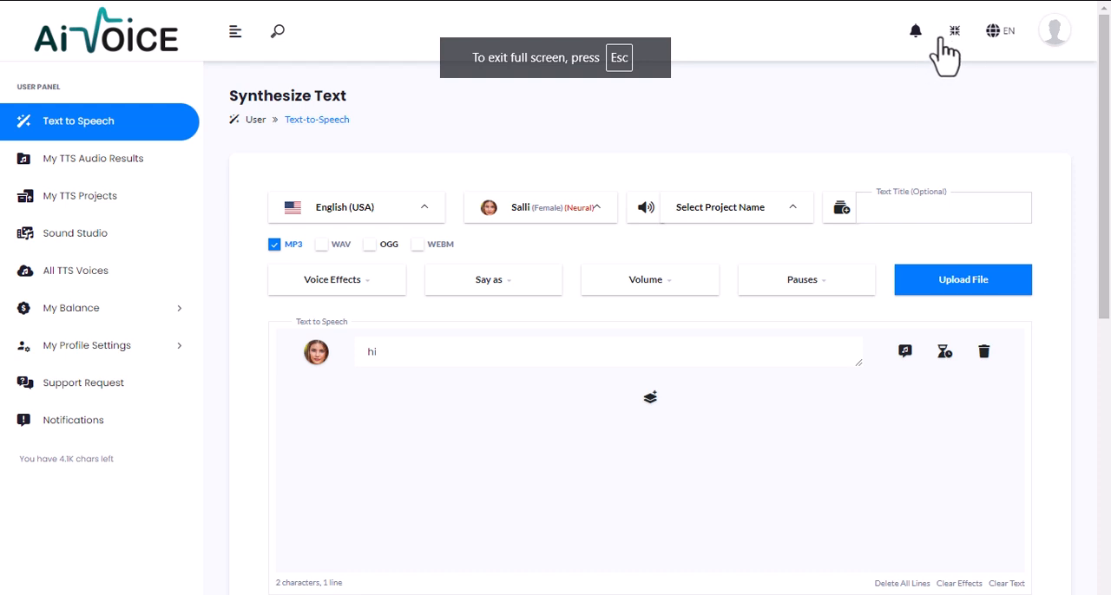
left_click(1054, 39)
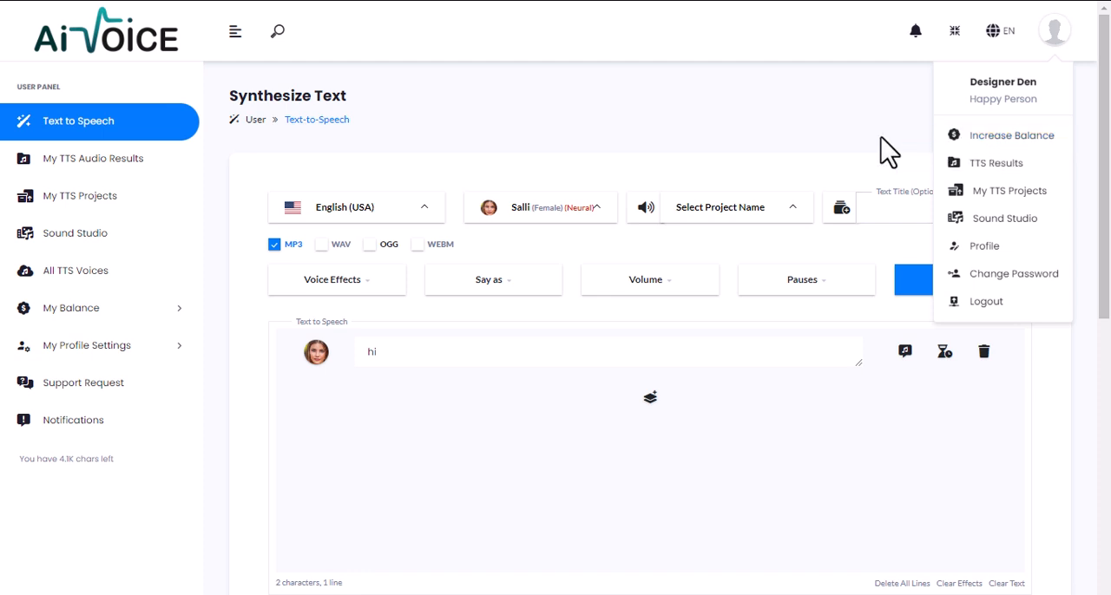
left_click(664, 126)
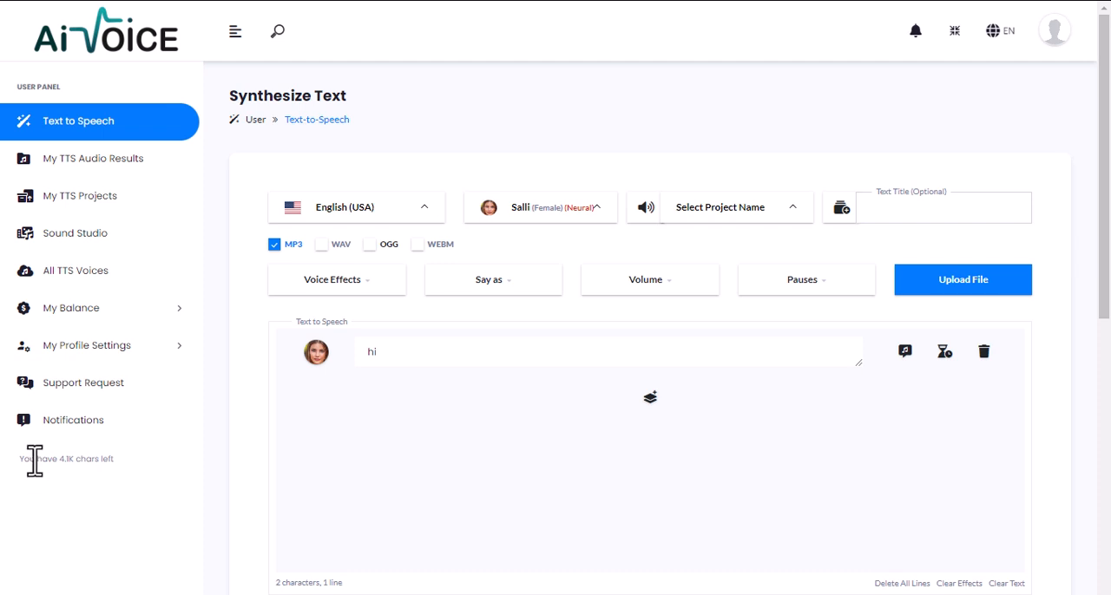
left_click_drag(59, 460, 102, 464)
left_click(73, 473)
left_click(955, 31)
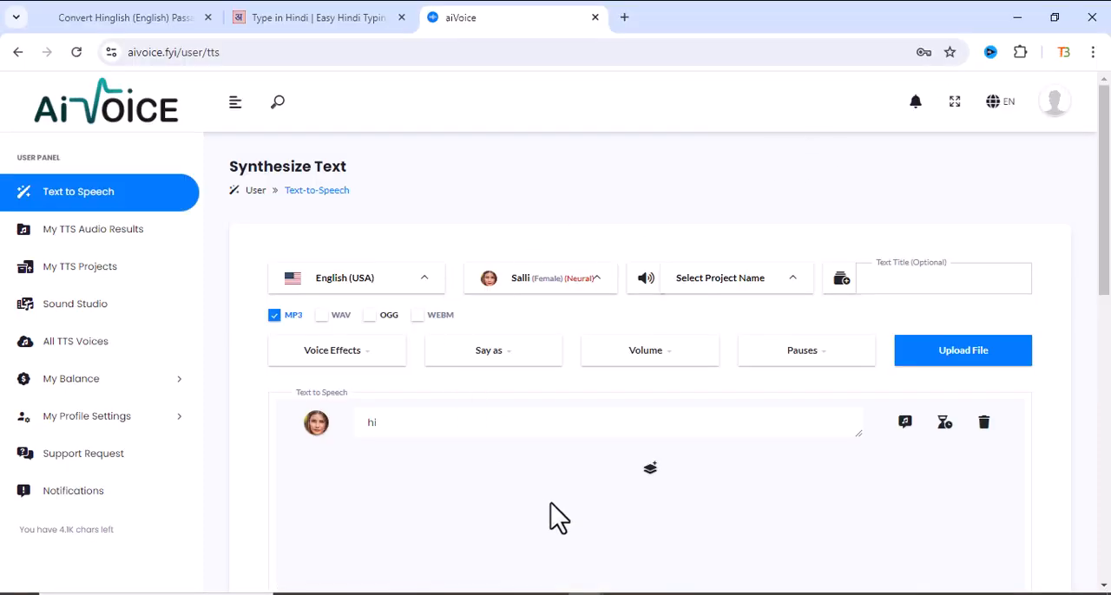
- Switch to Notepad to examine the Hindi sample sentences and their Roman-script version, and return to the aiVoice page
left_click(657, 594)
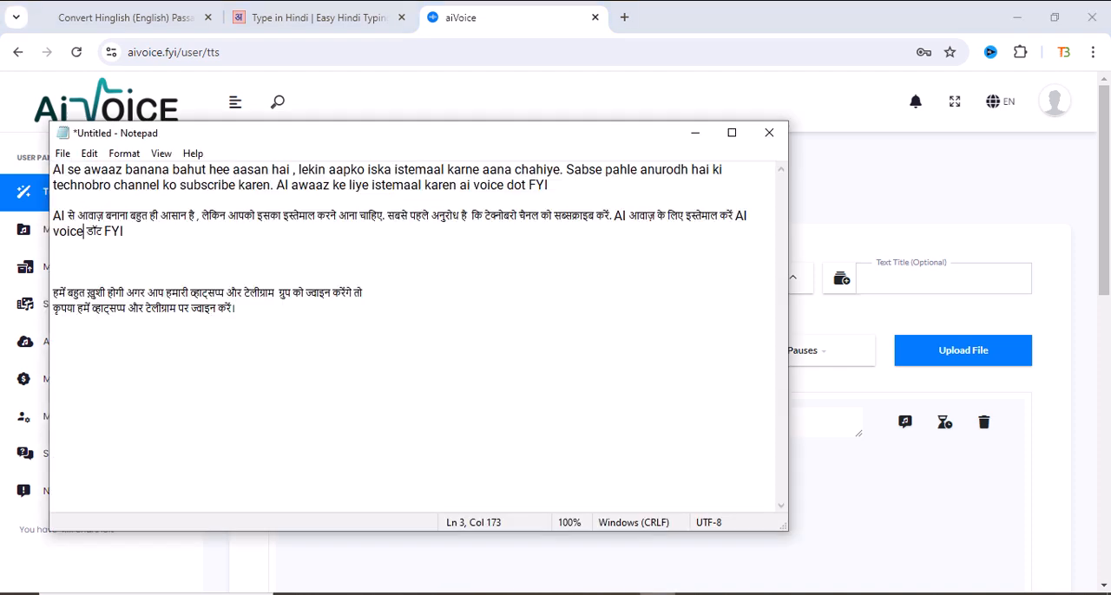
left_click_drag(70, 174, 330, 314)
left_click(422, 295)
left_click_drag(263, 216, 372, 235)
left_click_drag(294, 169, 371, 202)
left_click(450, 268)
left_click(692, 135)
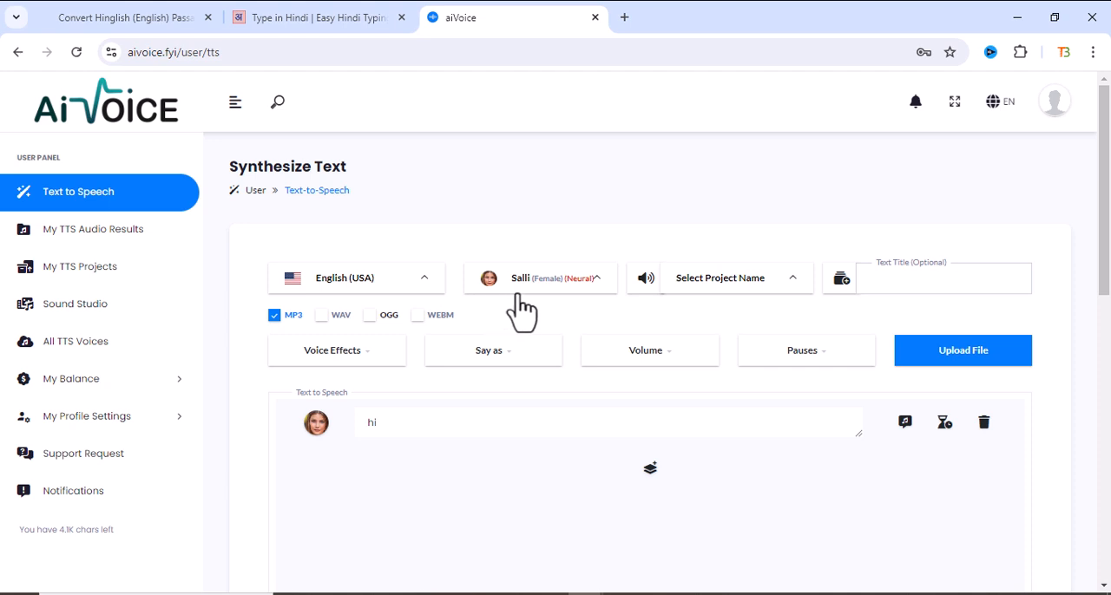
- Browse the available English (USA) voices, comparing the standard and Neural male, female and child options
left_click(565, 292)
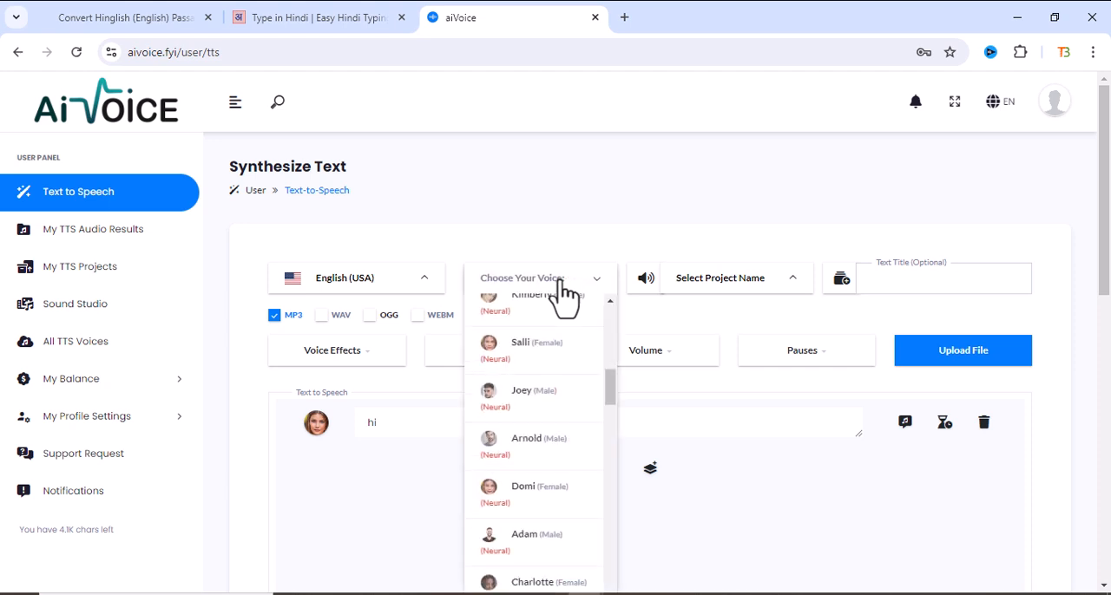
scroll(549, 401, "down", 1)
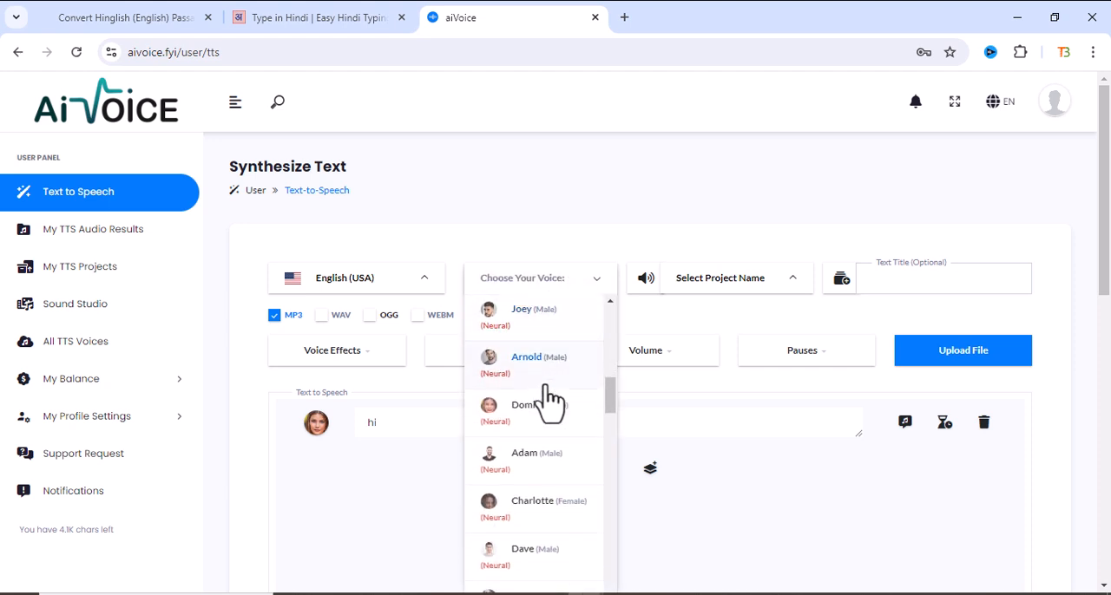
scroll(549, 401, "down", 10)
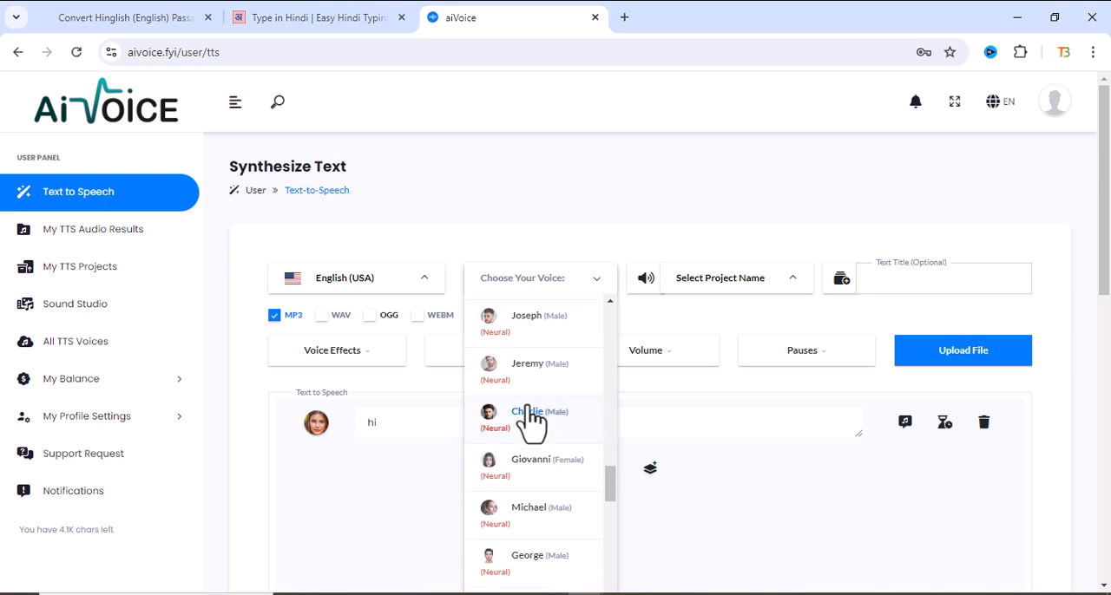
scroll(531, 419, "down", 15)
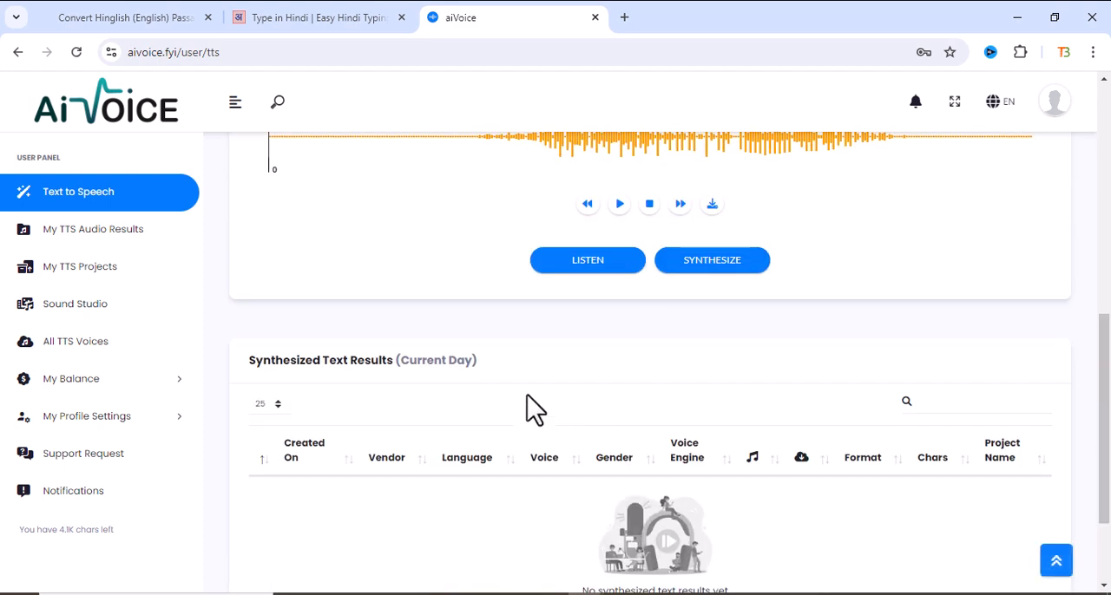
scroll(531, 408, "up", 5)
scroll(521, 378, "up", 5)
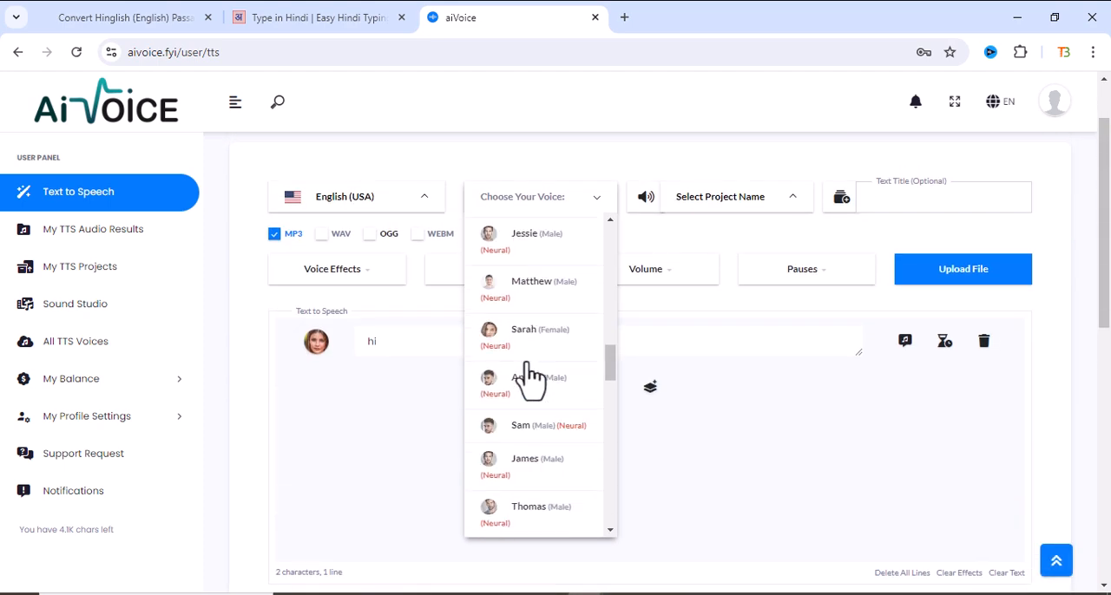
scroll(531, 379, "up", 5)
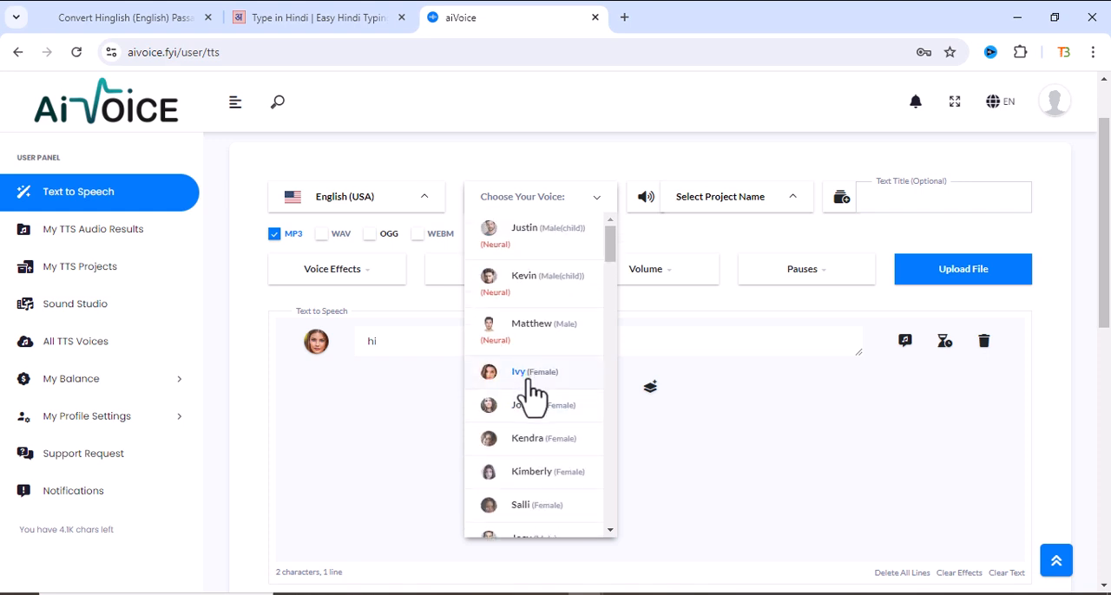
scroll(491, 382, "down", 1)
scroll(501, 330, "down", 1)
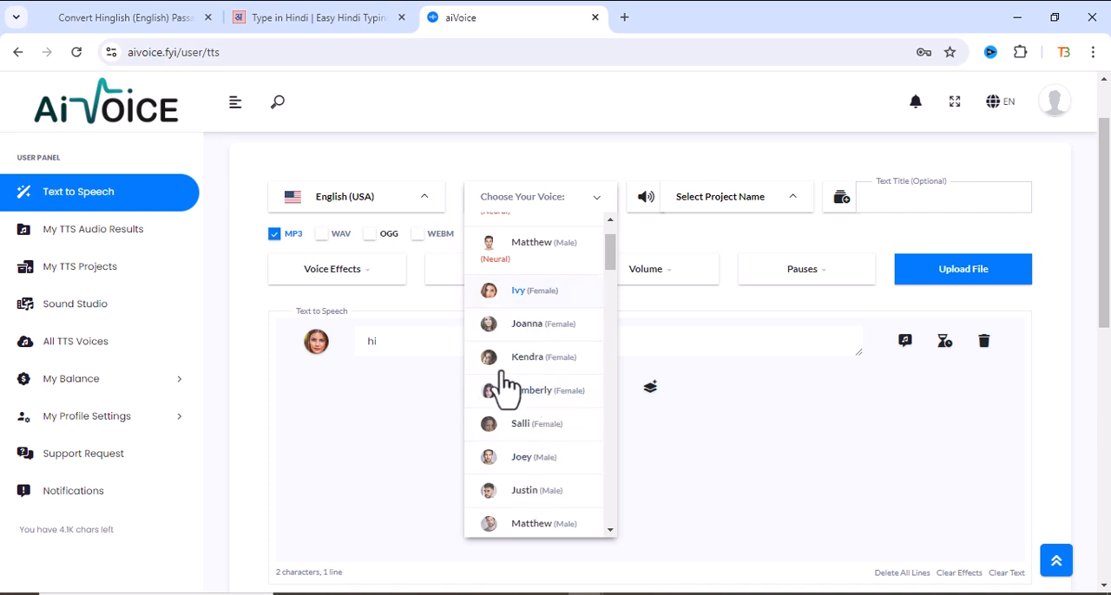
scroll(516, 414, "down", 1)
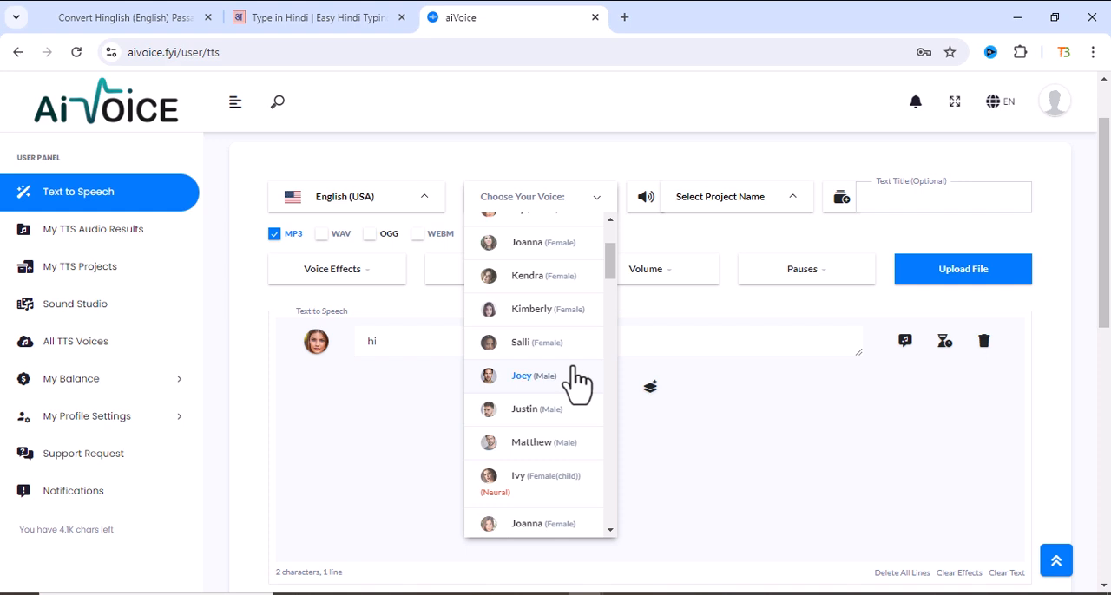
scroll(561, 372, "up", 5)
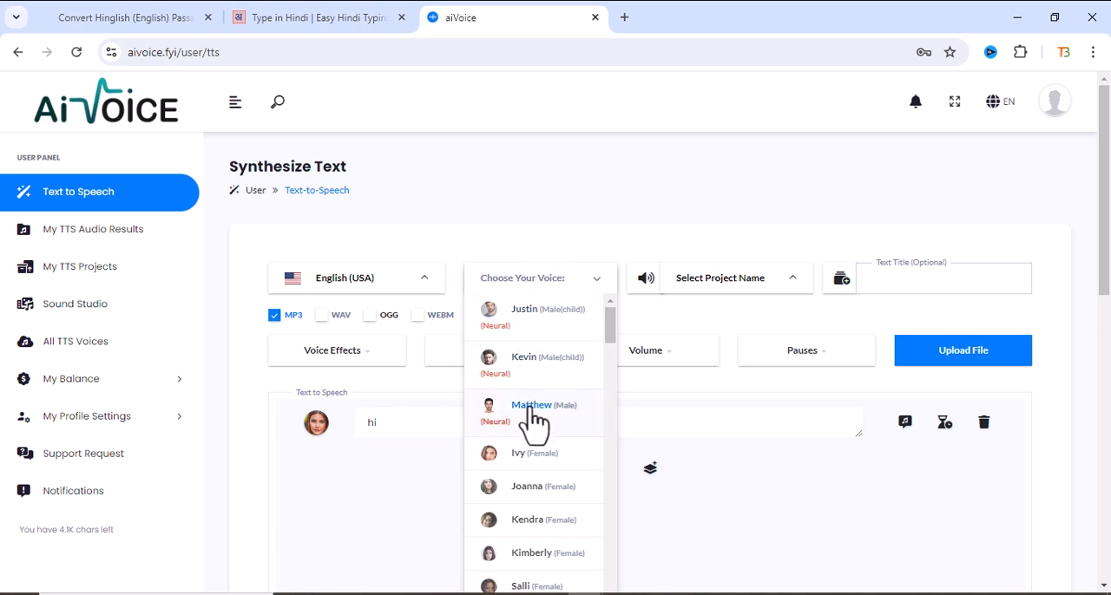
scroll(533, 425, "down", 1)
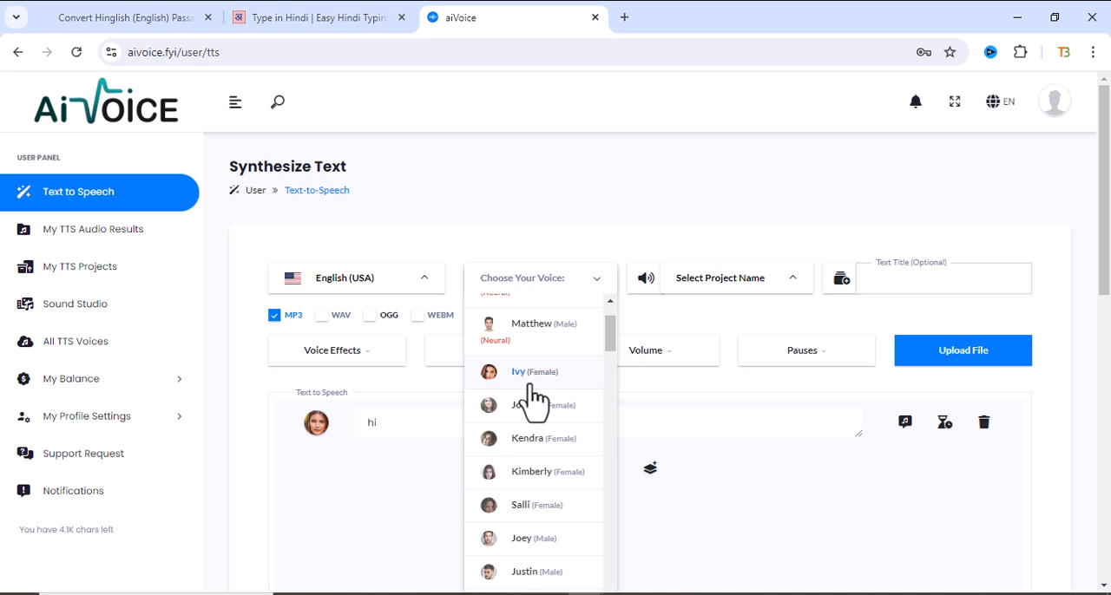
scroll(542, 413, "down", 5)
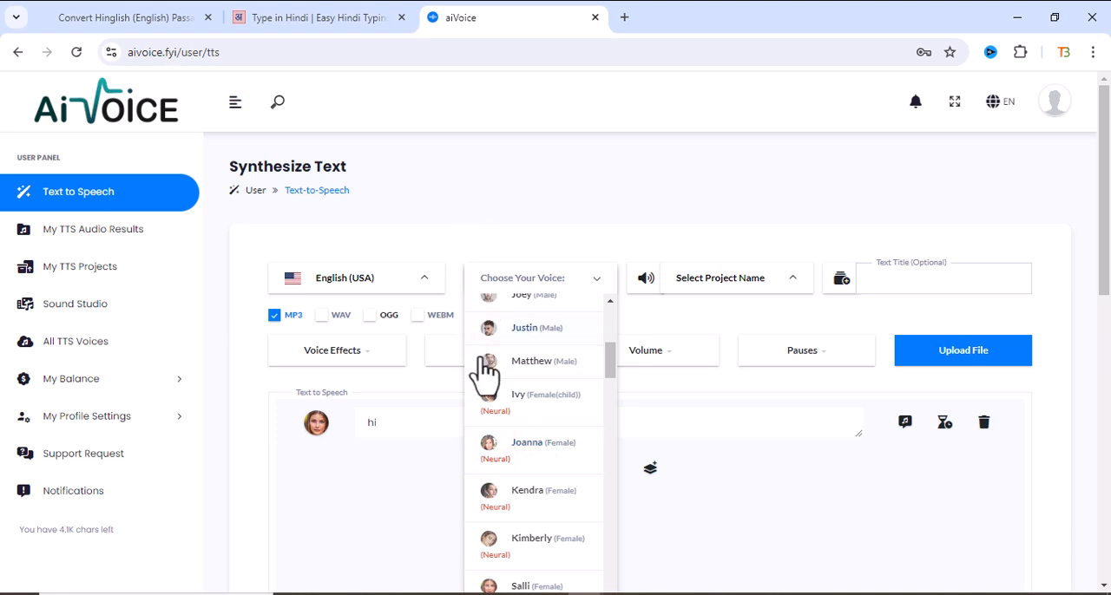
scroll(516, 434, "down", 5)
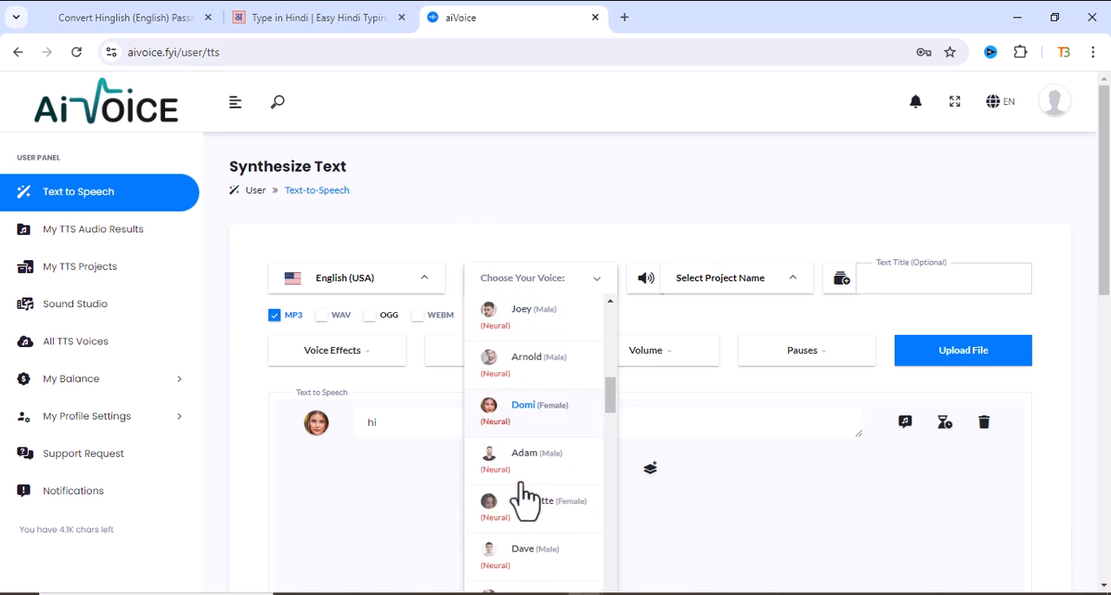
left_click(361, 474)
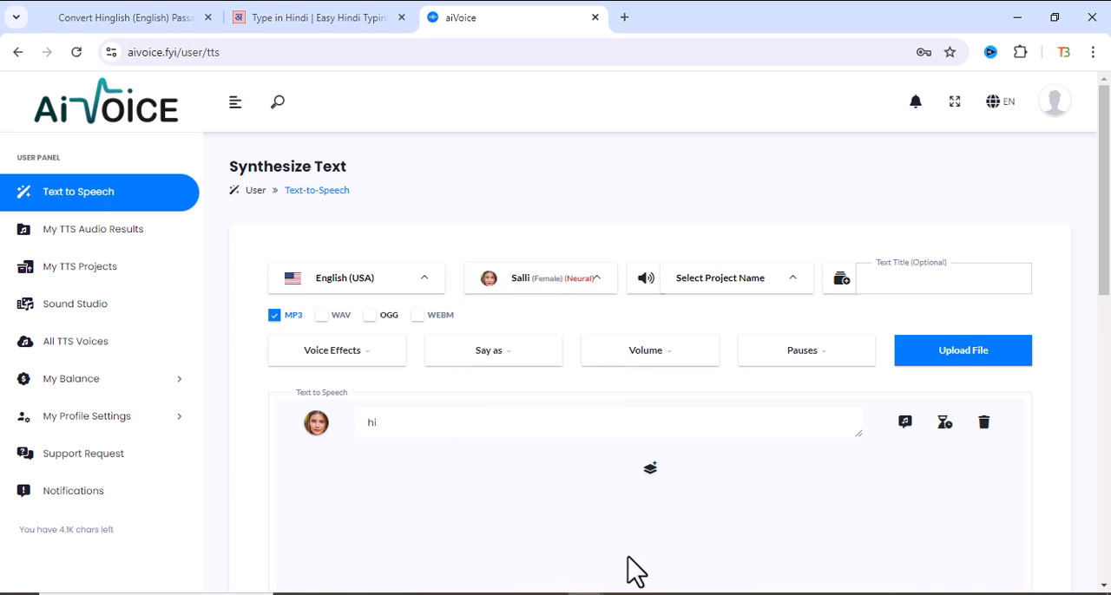
- Replace the text "hi" in the speech line with "AI से आवाज़ बनाना बहुत ही आसान है" copied from the Notepad notes
double_click(371, 423)
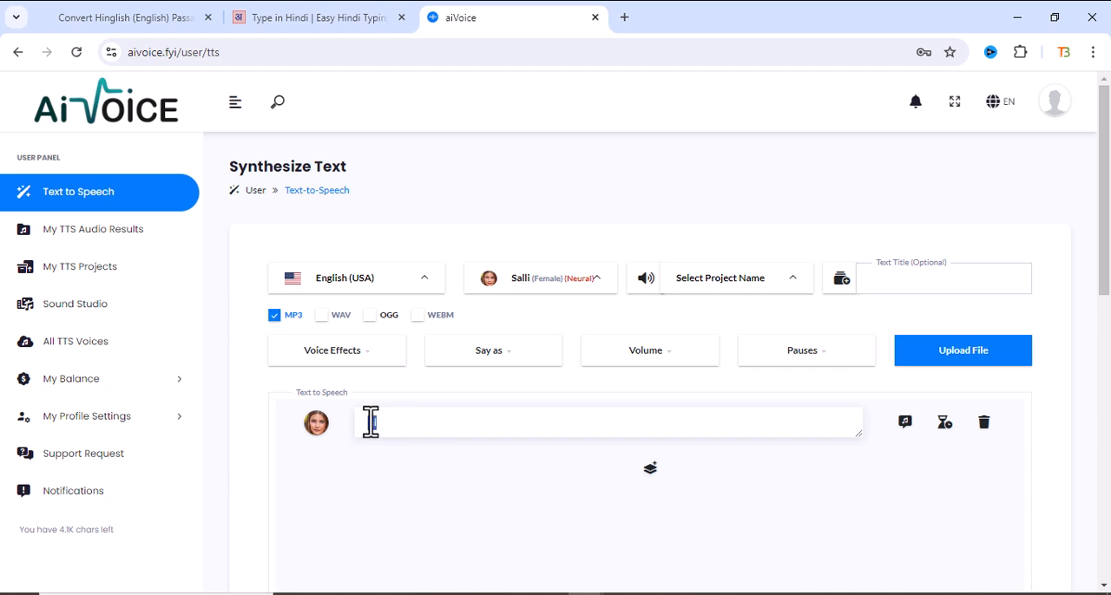
left_click(657, 594)
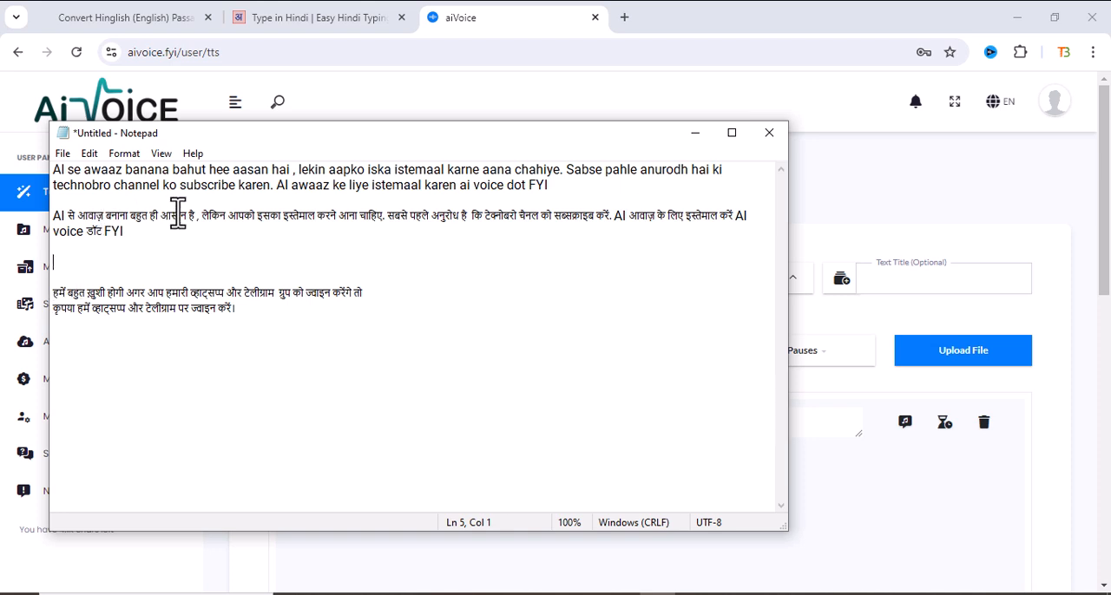
left_click_drag(196, 217, 60, 214)
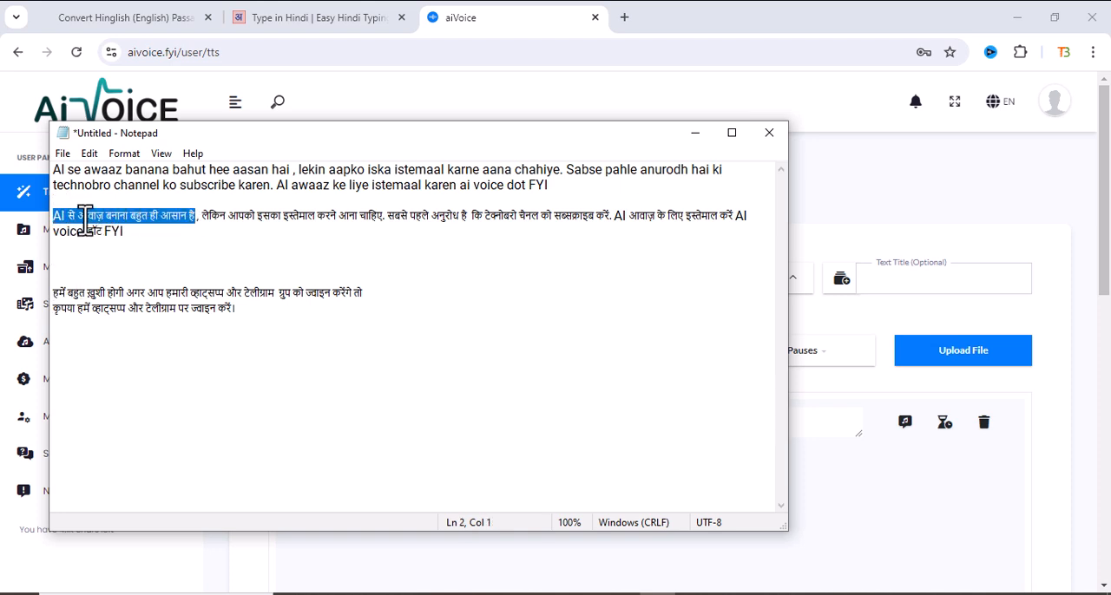
right_click(101, 217)
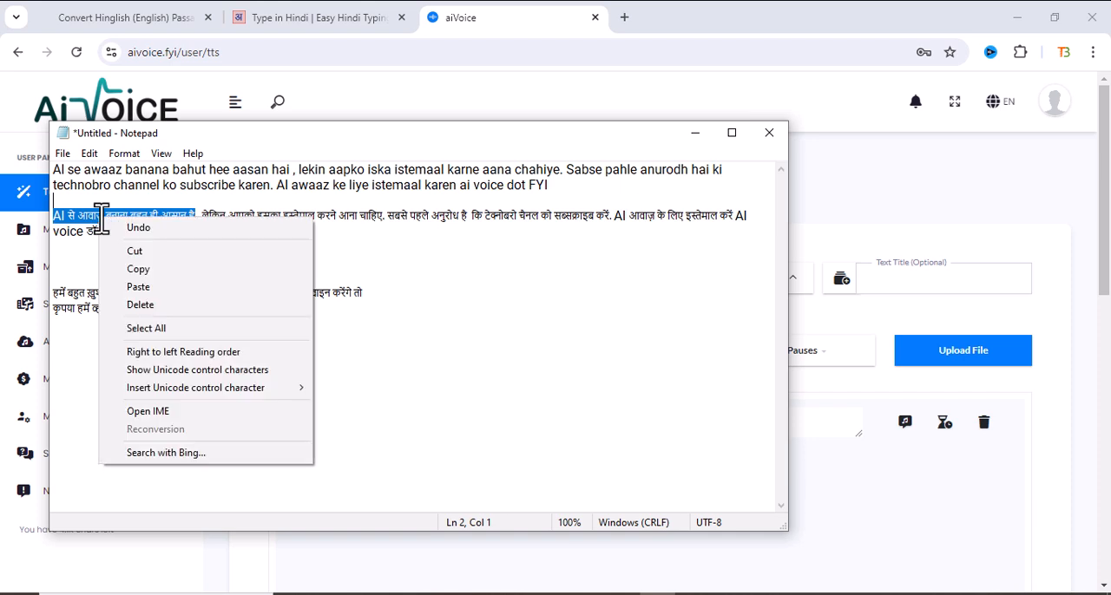
left_click(138, 276)
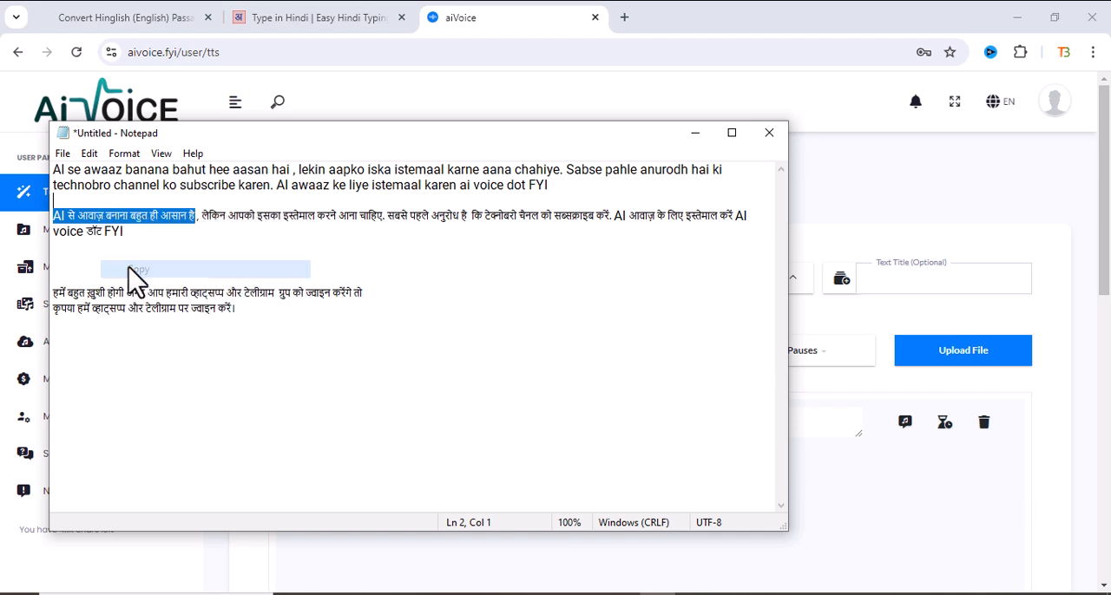
left_click(695, 135)
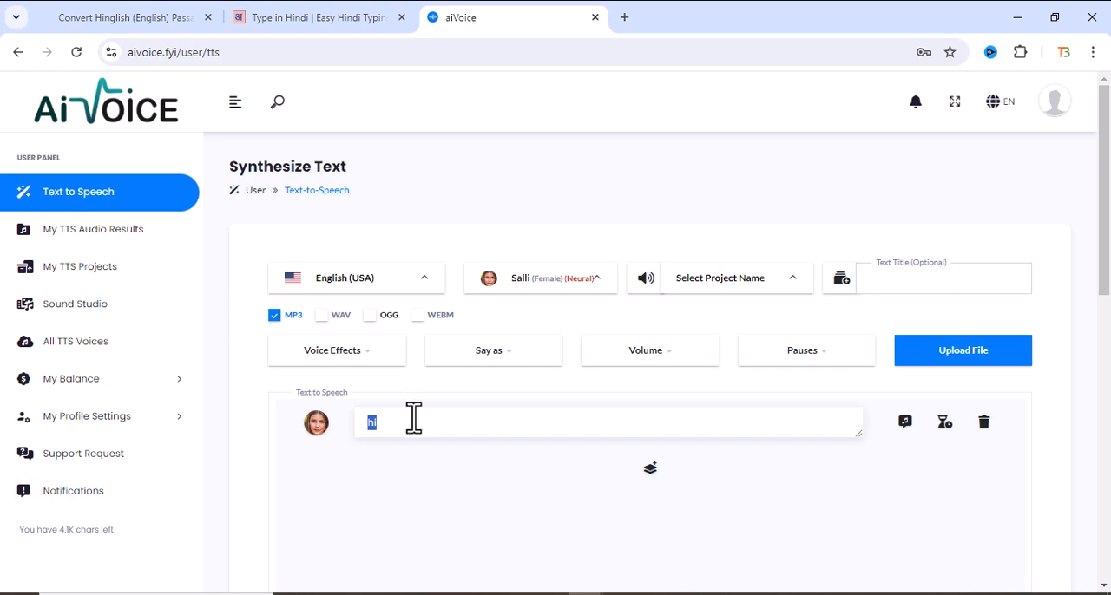
key("ctrl+v")
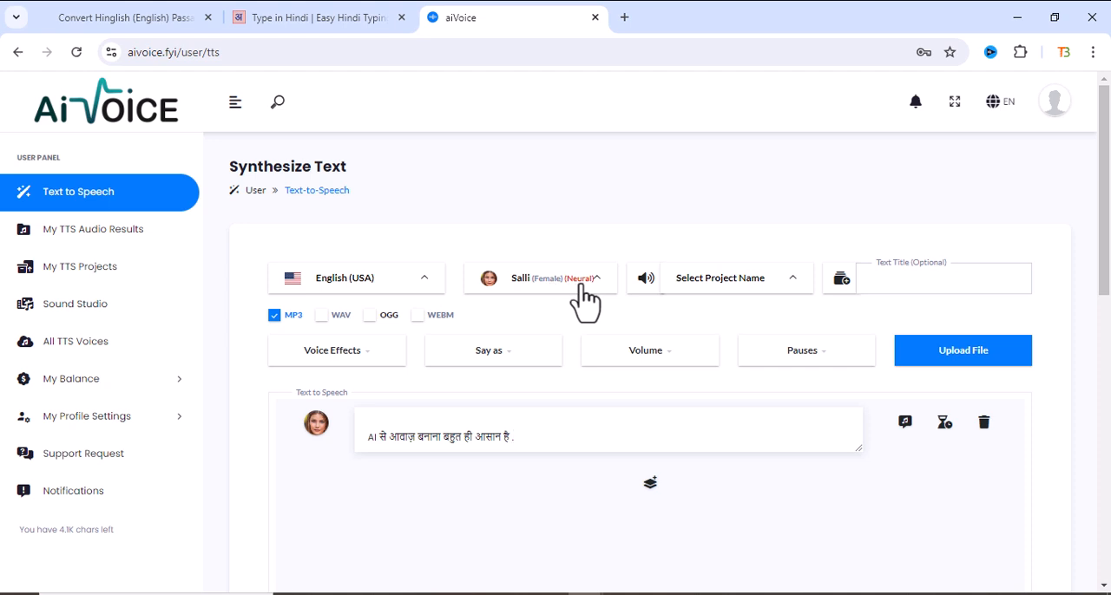
- Look through the available voice effects, the say-as formats and the volume levels for the speech line
left_click(386, 356)
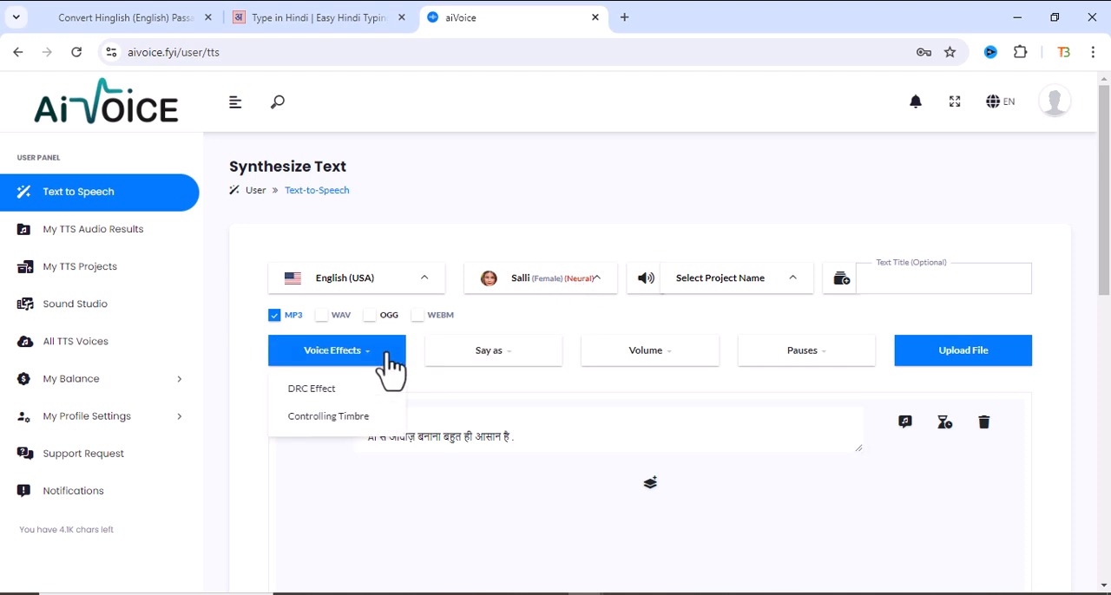
left_click(488, 365)
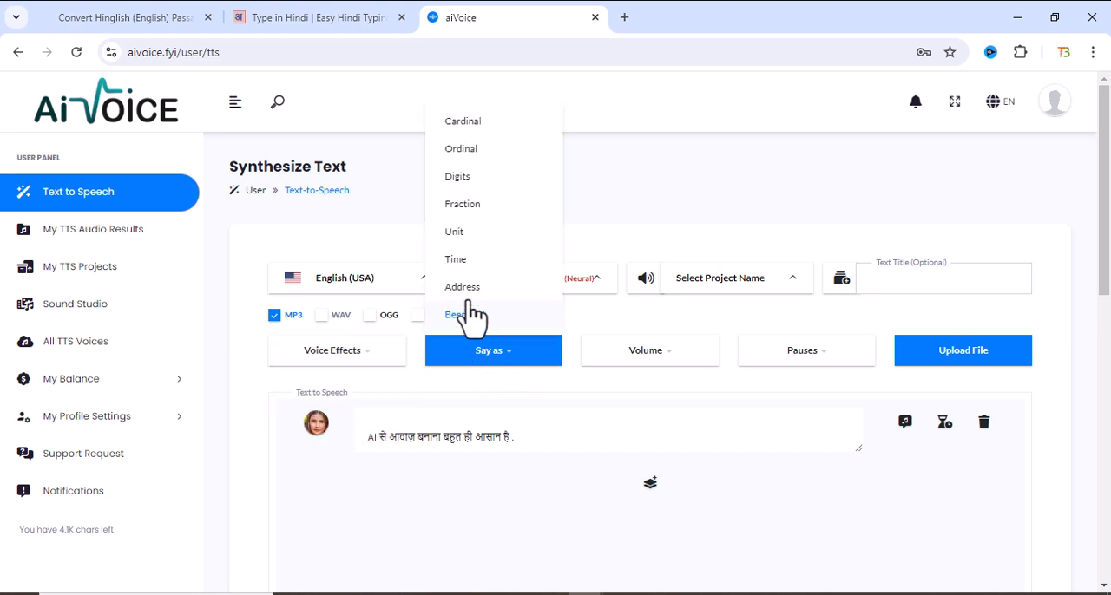
left_click(674, 372)
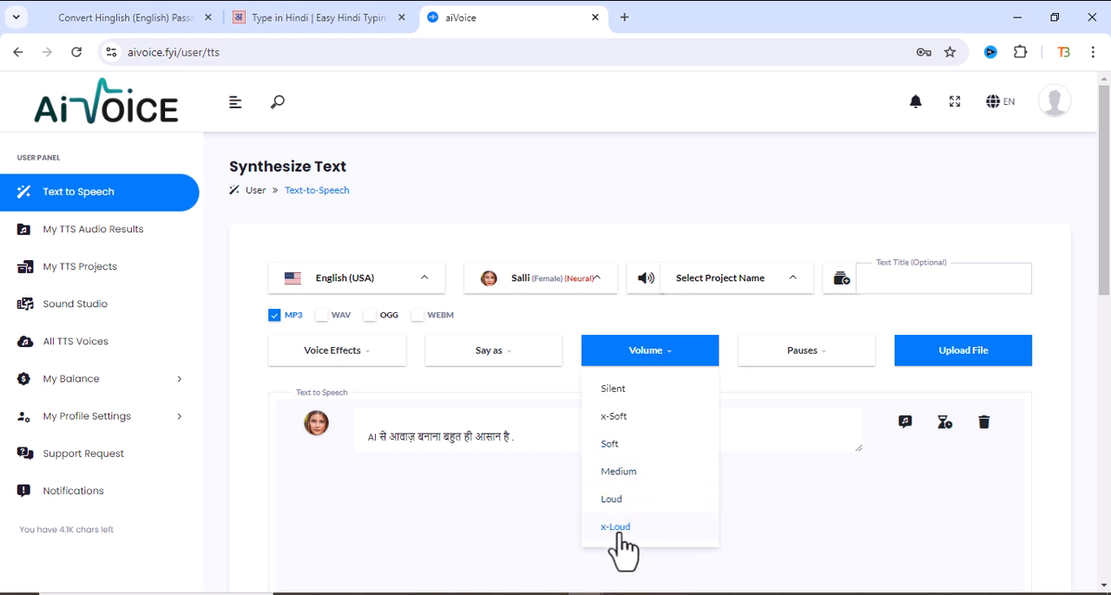
- Insert a Soft volume tag in the speech line and move "बहुत ही आसान है" between its opening and closing parts
left_click(613, 444)
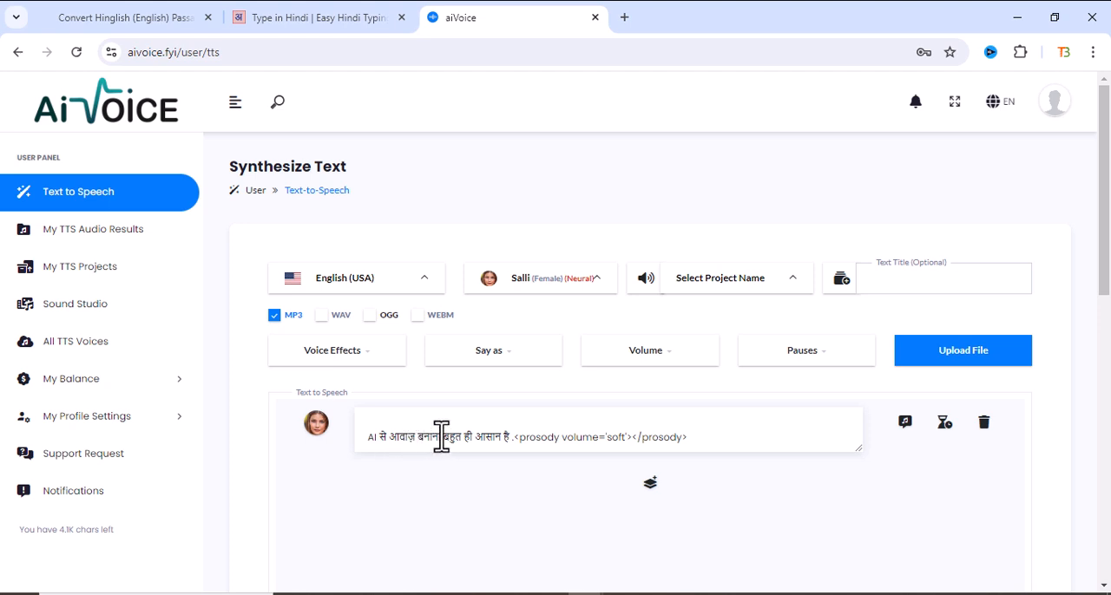
left_click_drag(445, 439, 513, 438)
key("ctrl+x")
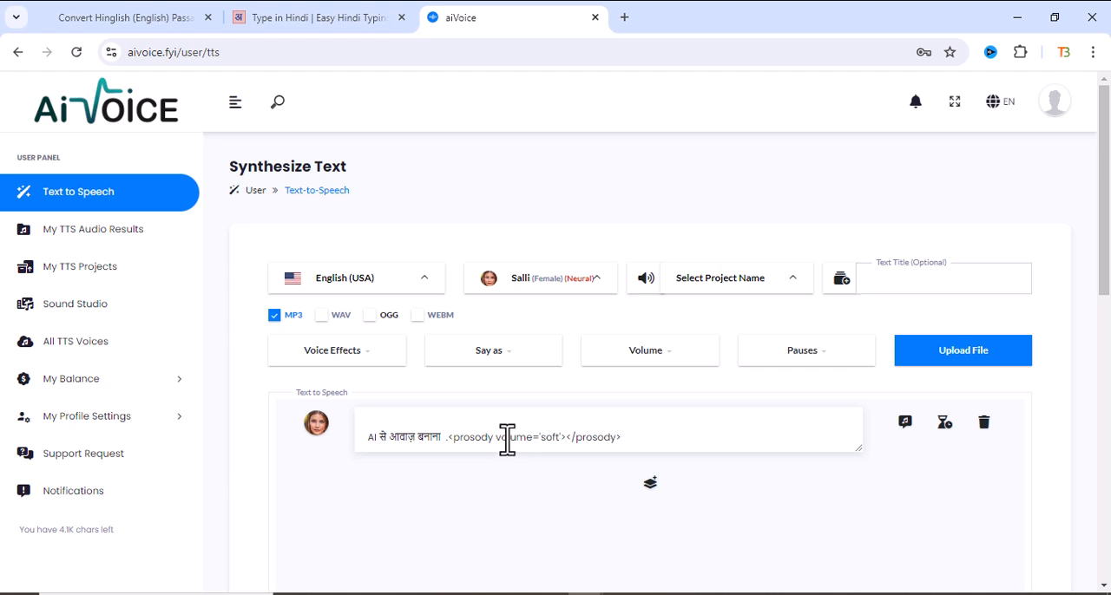
left_click(567, 438)
key("ctrl+v")
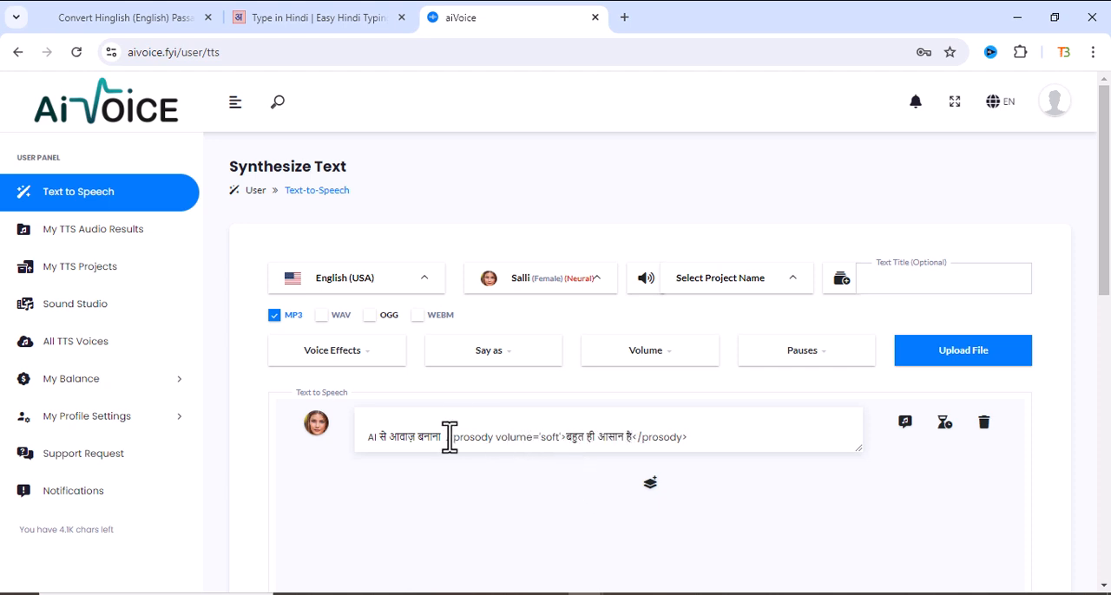
left_click_drag(448, 436, 569, 439)
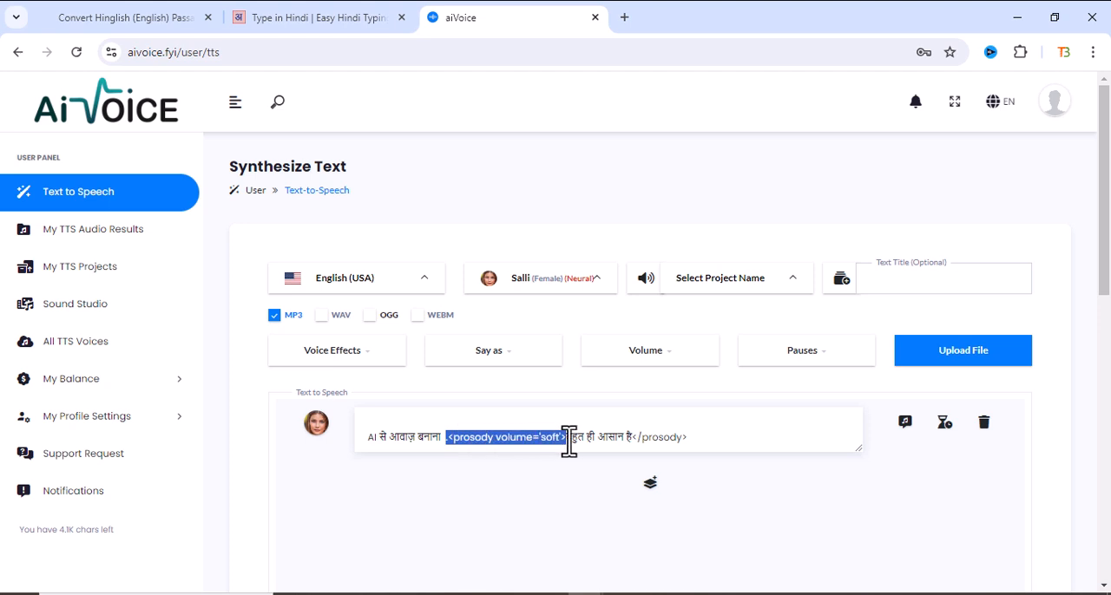
left_click(635, 439)
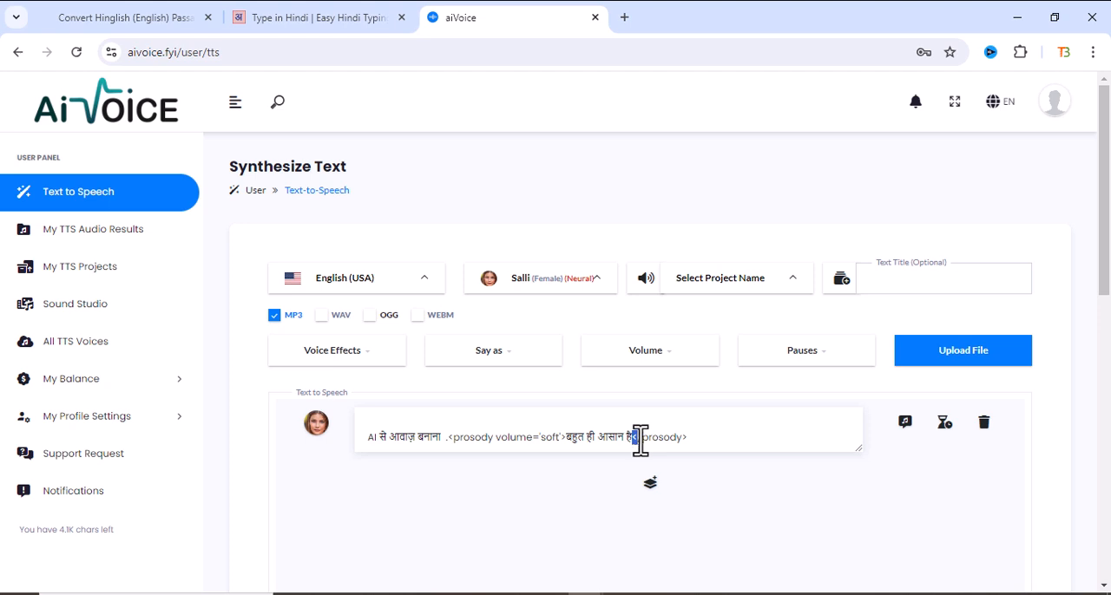
left_click_drag(640, 439, 694, 439)
- Undo moving "बहुत ही आसान है" into the volume tag and delete the empty Soft prosody tag from the line
left_click(544, 438)
key("ctrl+z")
key("ctrl+z")
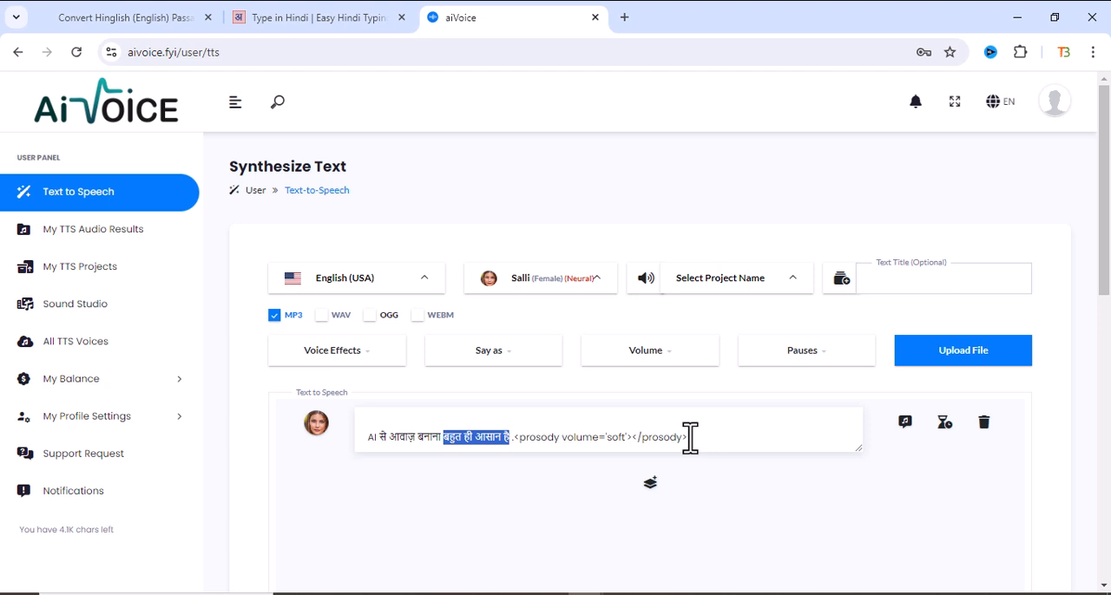
left_click_drag(513, 438, 700, 466)
key("BackSpace")
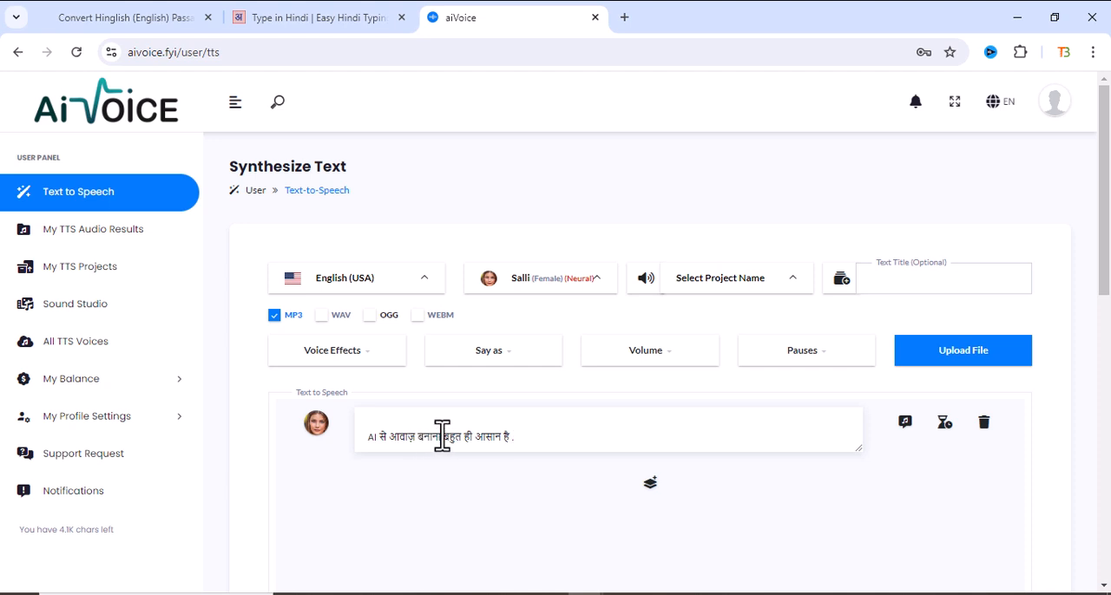
- Apply the Soft volume effect to the phrase "बहुत ही आसान है" in the speech line
left_click_drag(444, 437, 512, 439)
left_click(646, 369)
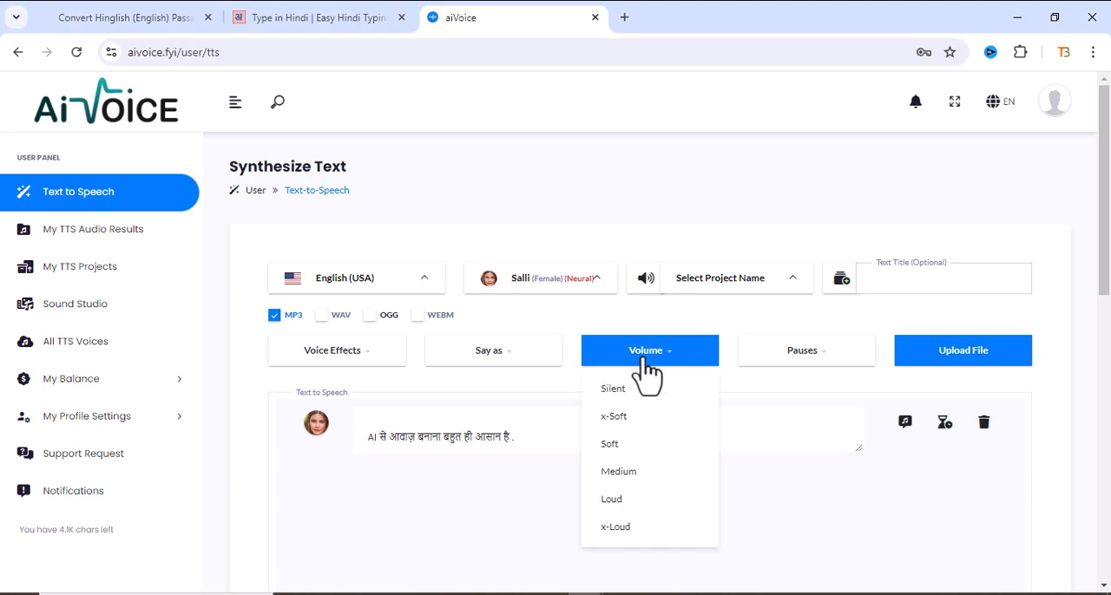
left_click(607, 443)
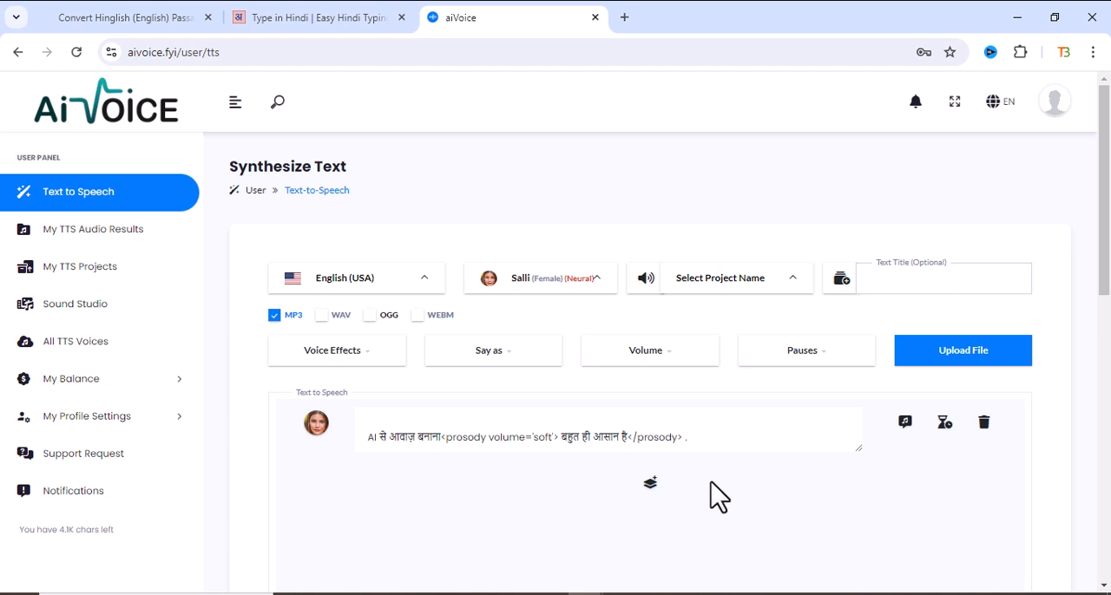
- Listen to a preview of the speech line with the Soft volume effect and examine its waveform
left_click(906, 434)
scroll(789, 458, "down", 3)
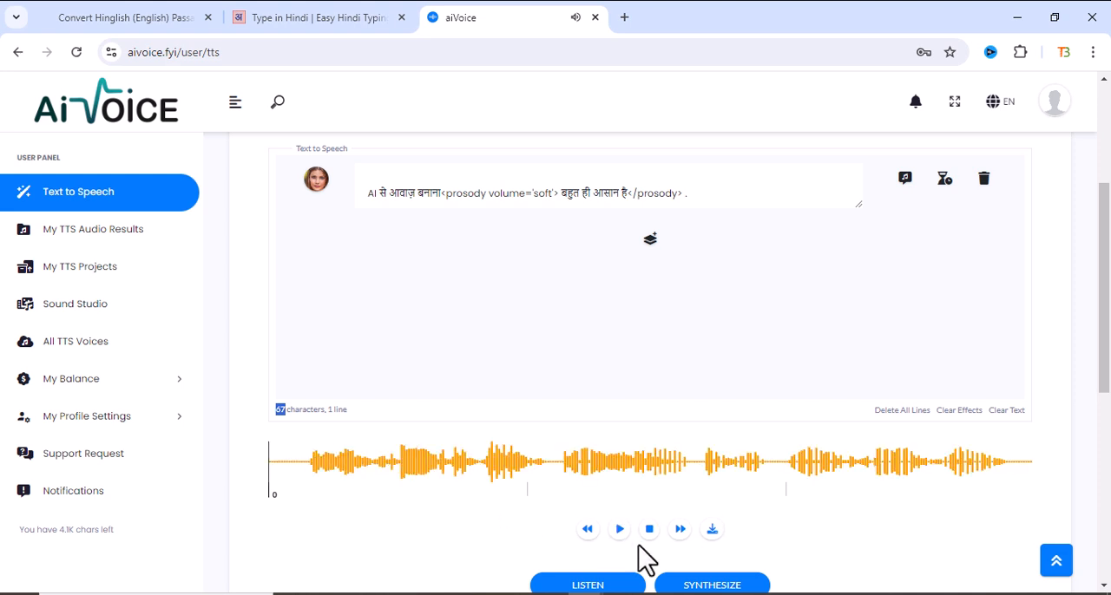
scroll(834, 521, "up", 2)
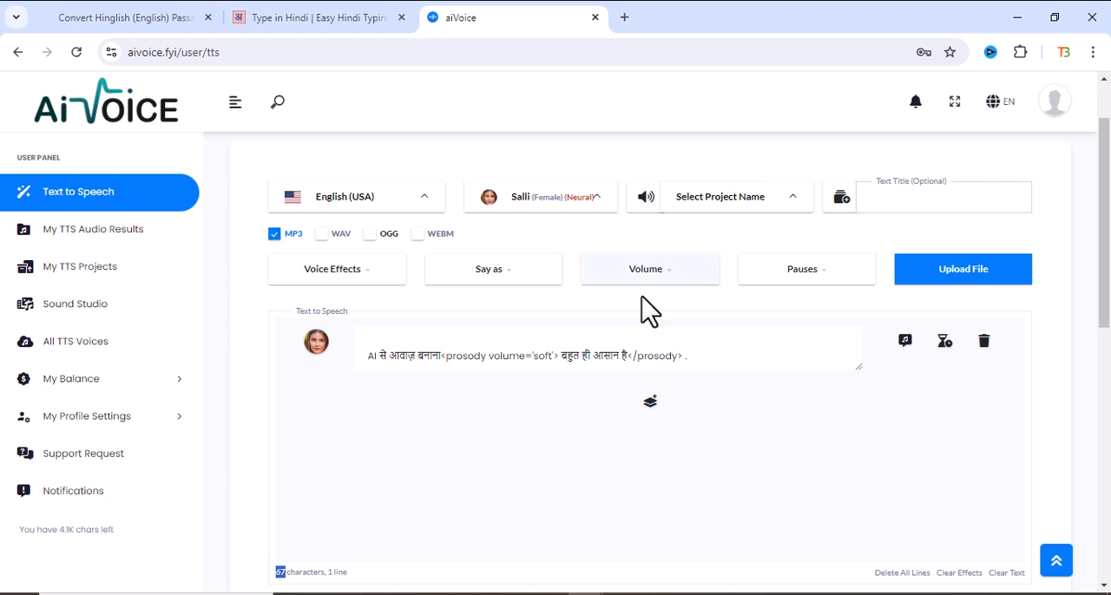
scroll(643, 308, "down", 2)
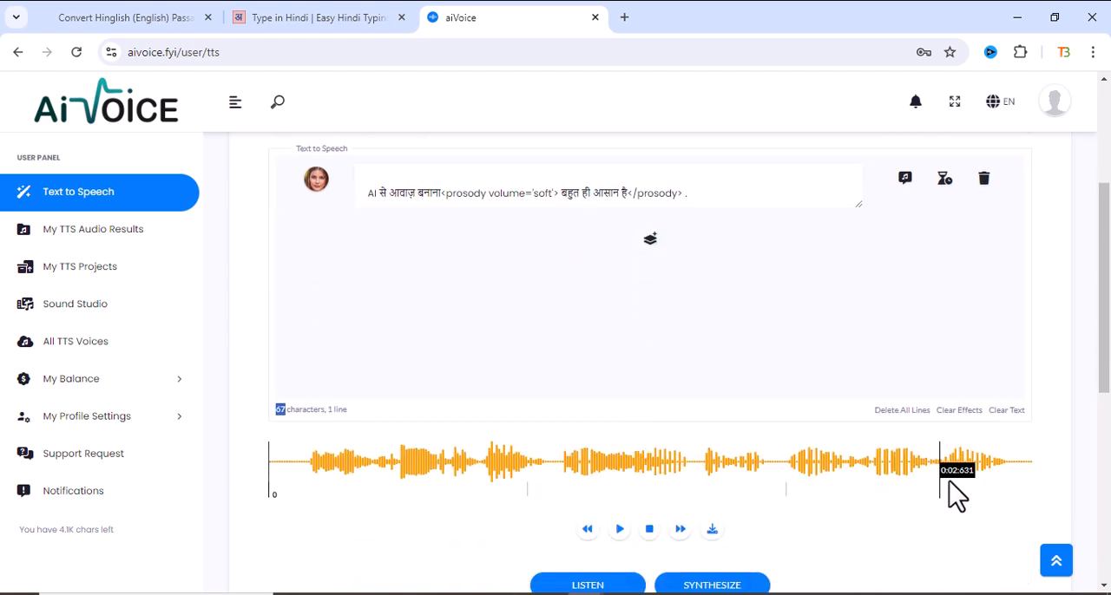
- Synthesize the speech line as MP3 with the Salli voice and review its entry in the current day's results
scroll(759, 479, "down", 3)
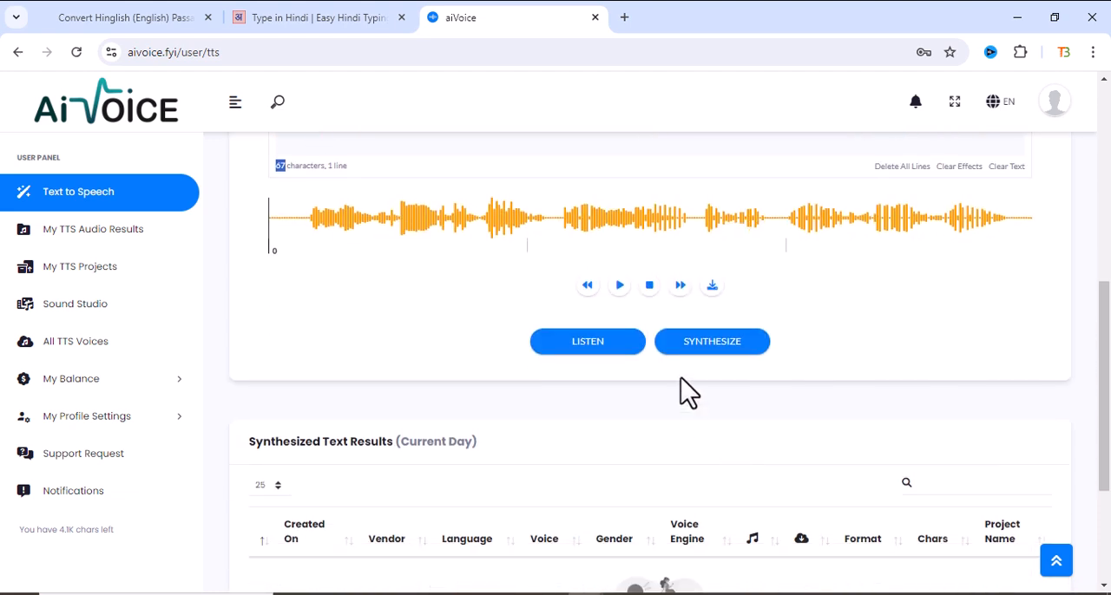
left_click(692, 347)
scroll(521, 417, "up", 2)
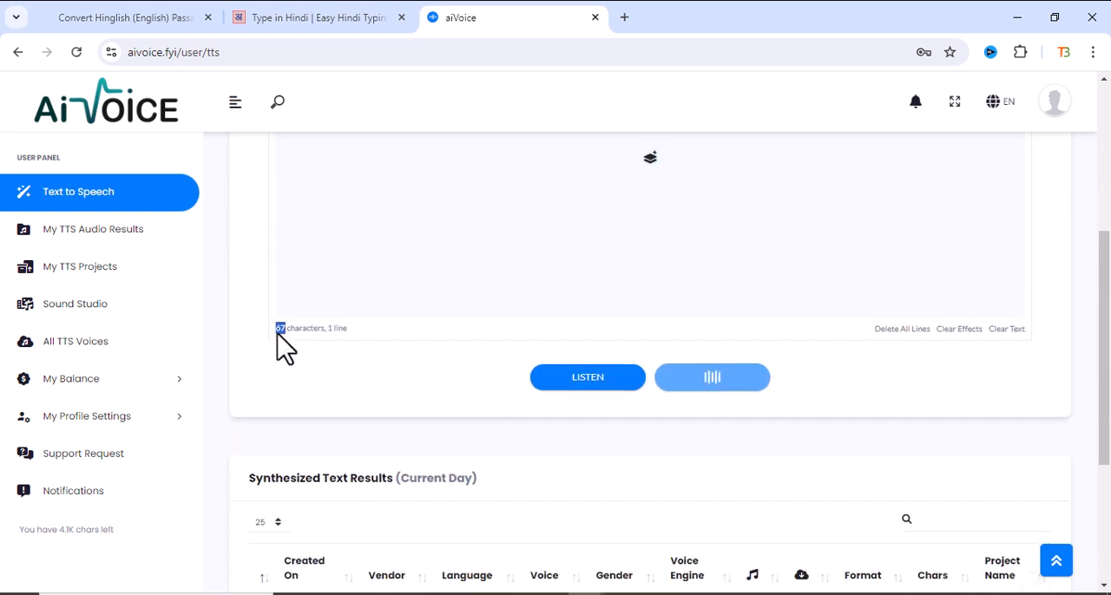
scroll(487, 474, "down", 2)
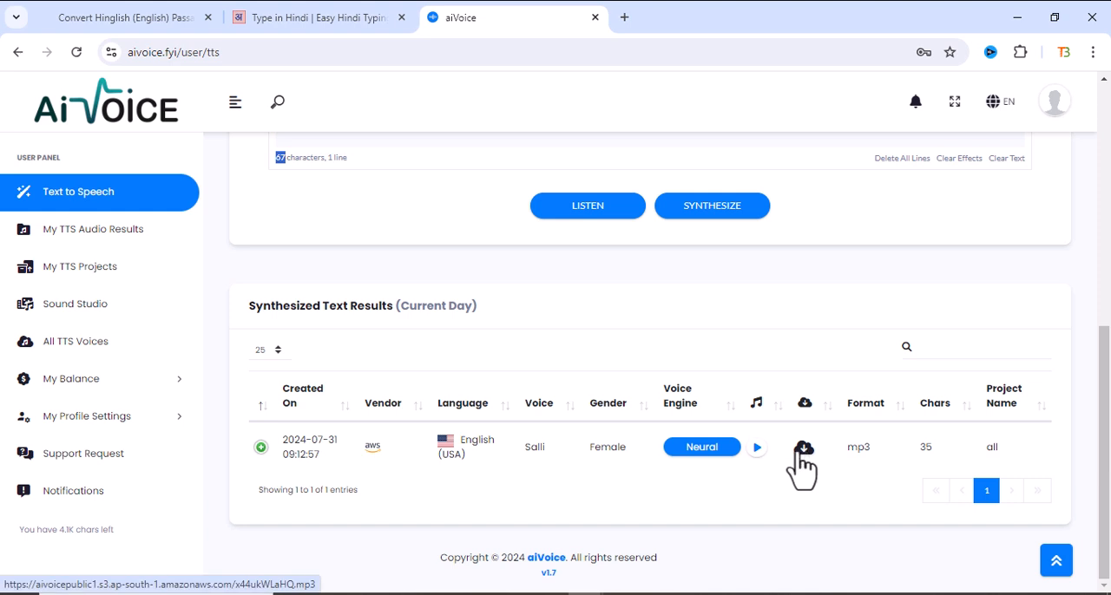
scroll(573, 347, "up", 3)
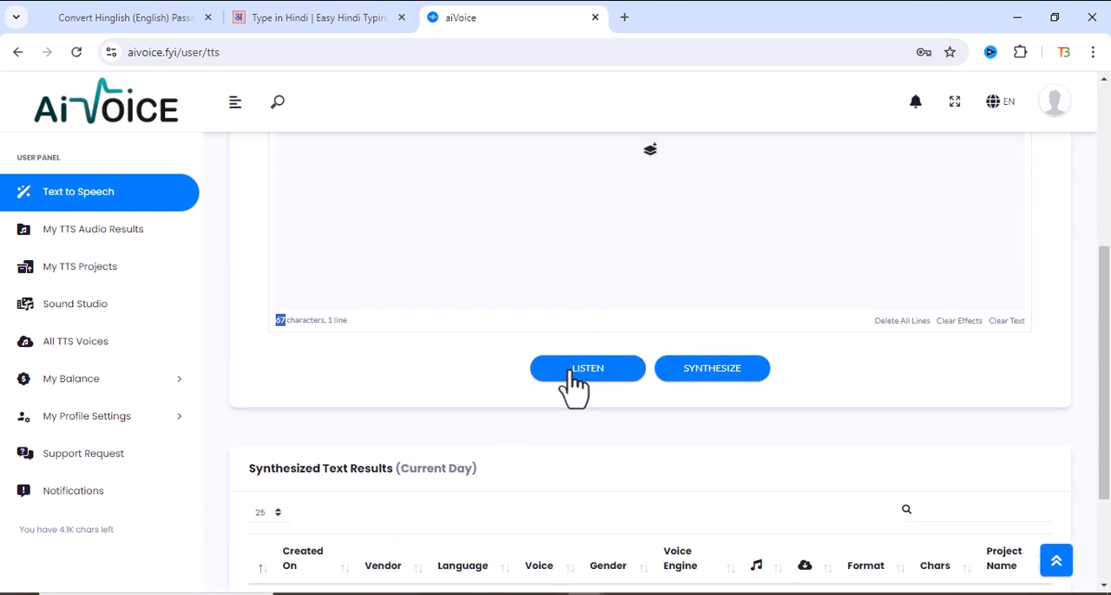
scroll(640, 342, "up", 3)
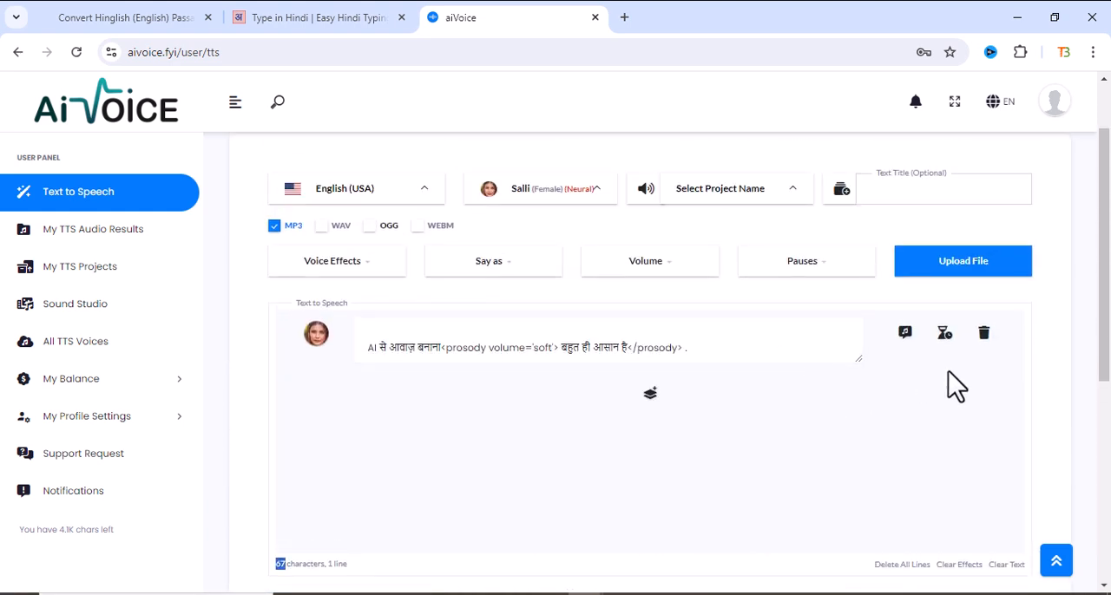
scroll(953, 385, "down", 4)
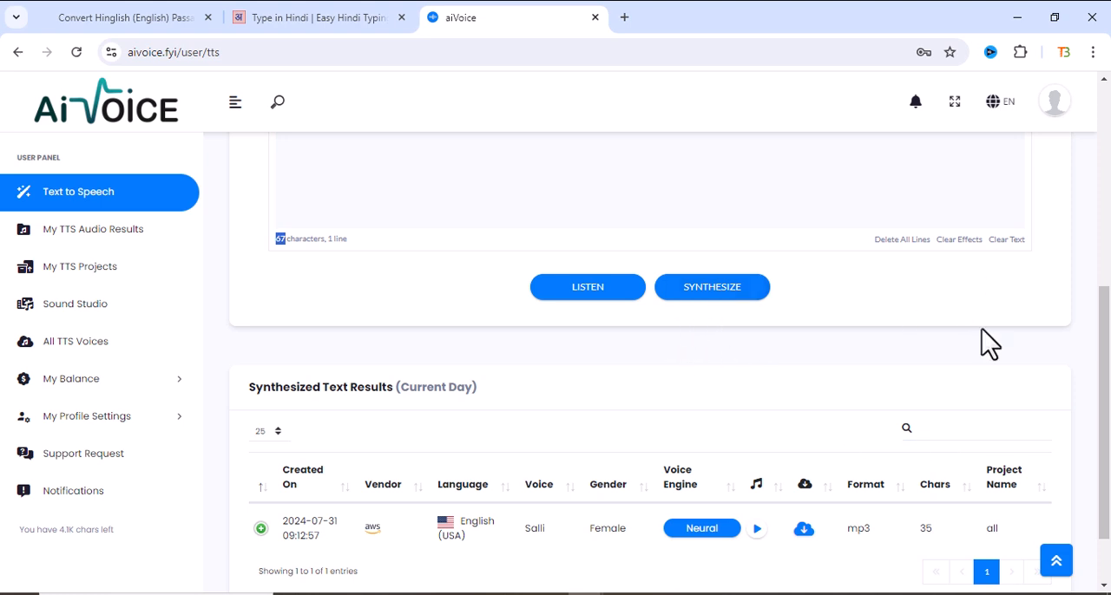
scroll(977, 373, "down", 1)
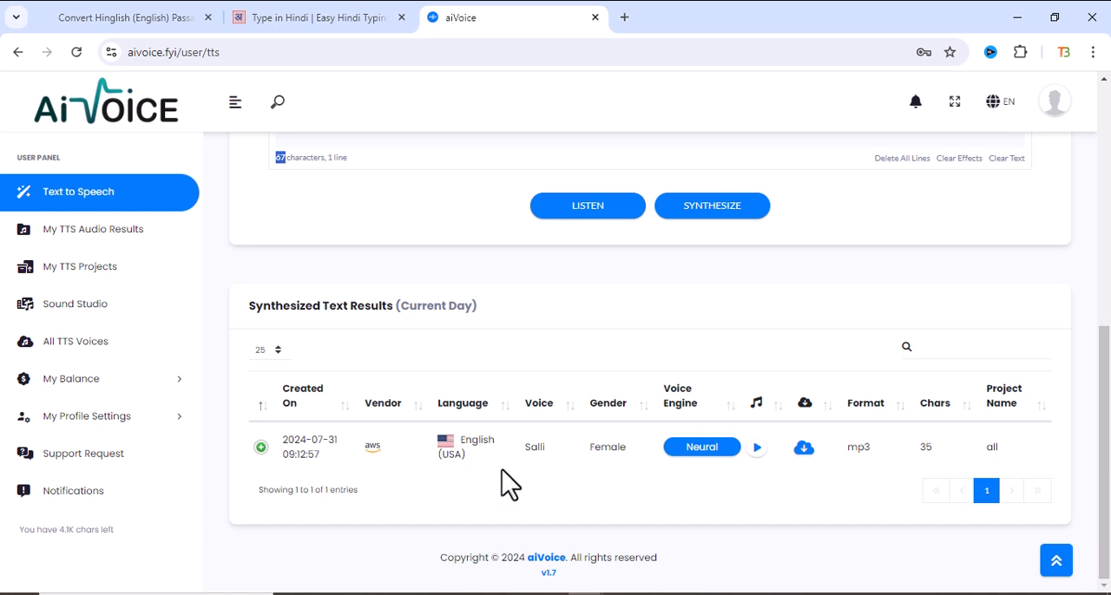
- Change the speech language to Hindi (India)
scroll(456, 463, "up", 5)
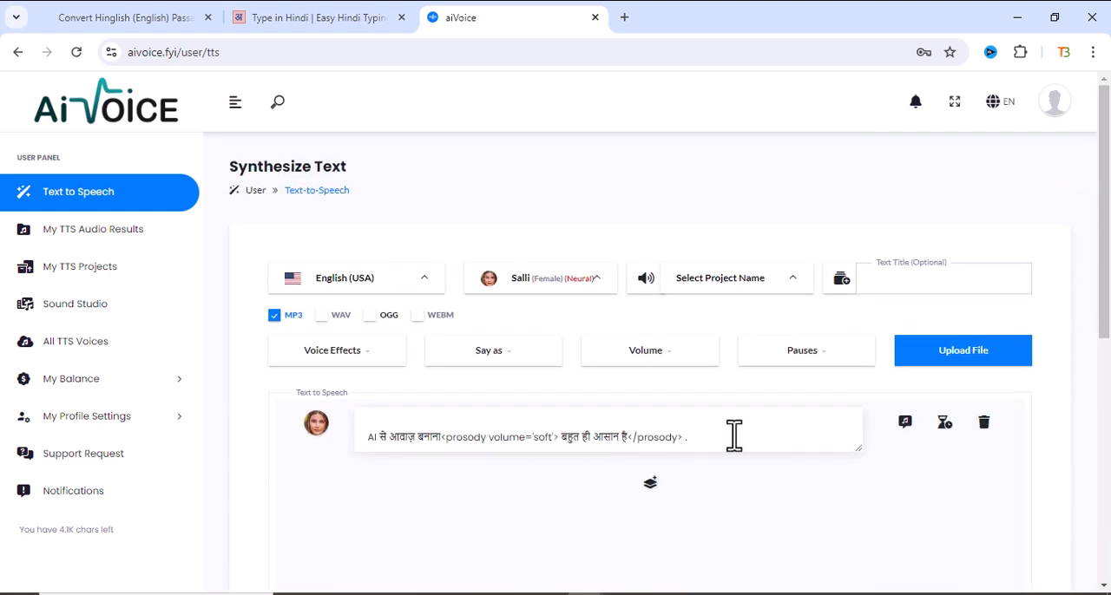
left_click(417, 293)
scroll(386, 451, "down", 5)
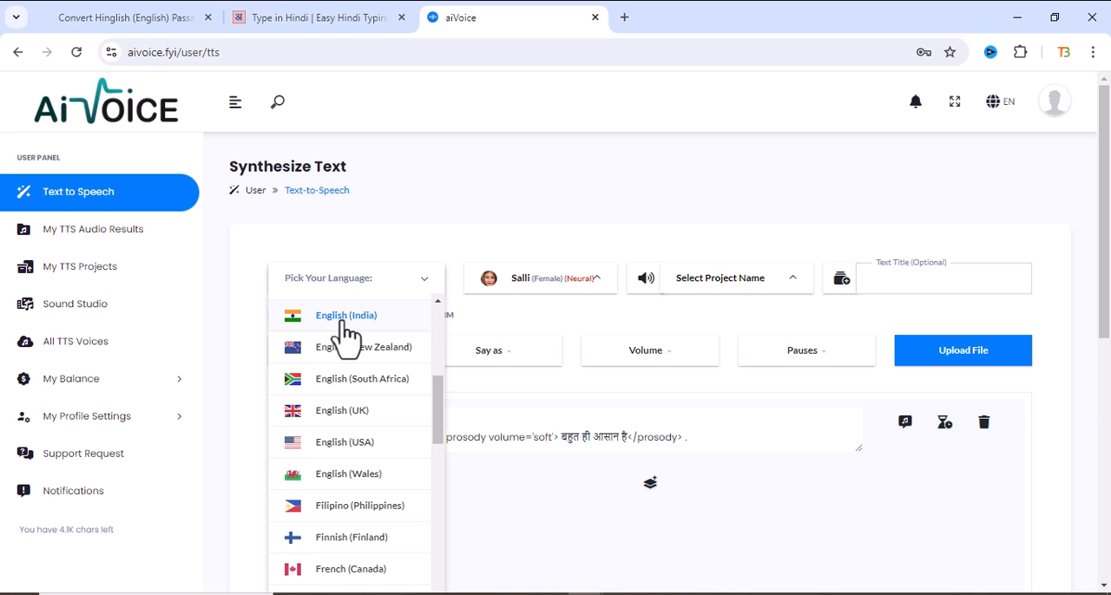
scroll(347, 330, "down", 6)
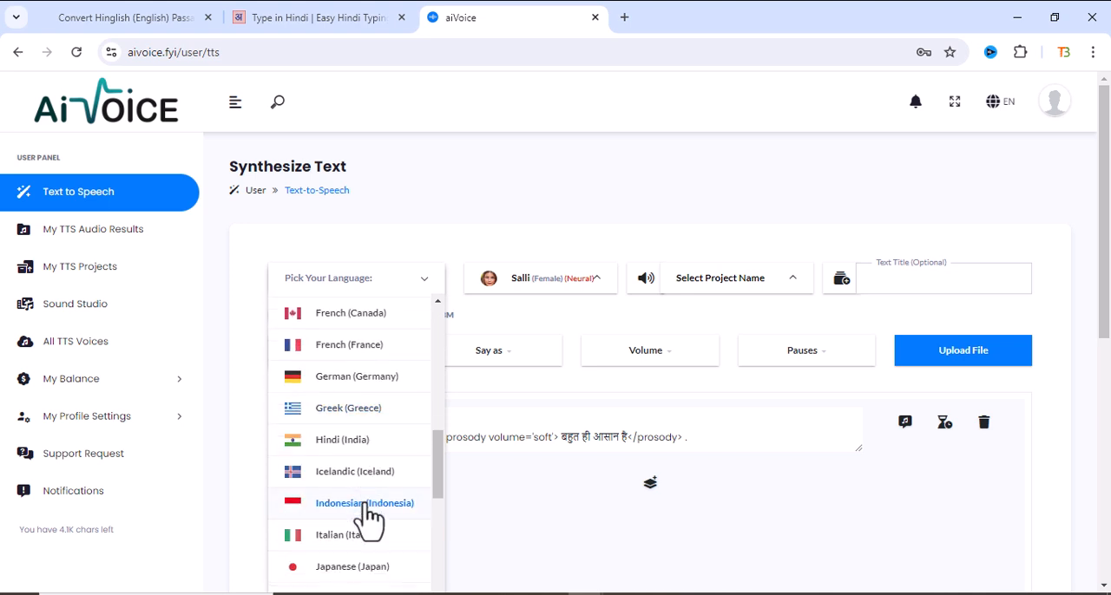
scroll(356, 486, "up", 3)
left_click(341, 380)
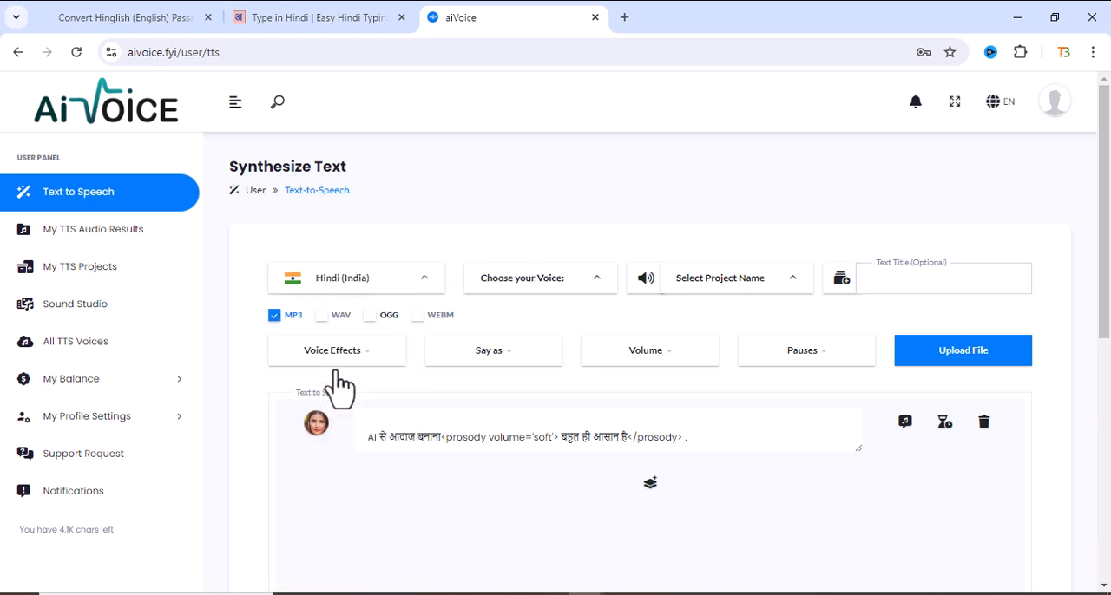
- Browse the voices offered for Hindi (India), comparing the male and female Neural options
left_click(565, 279)
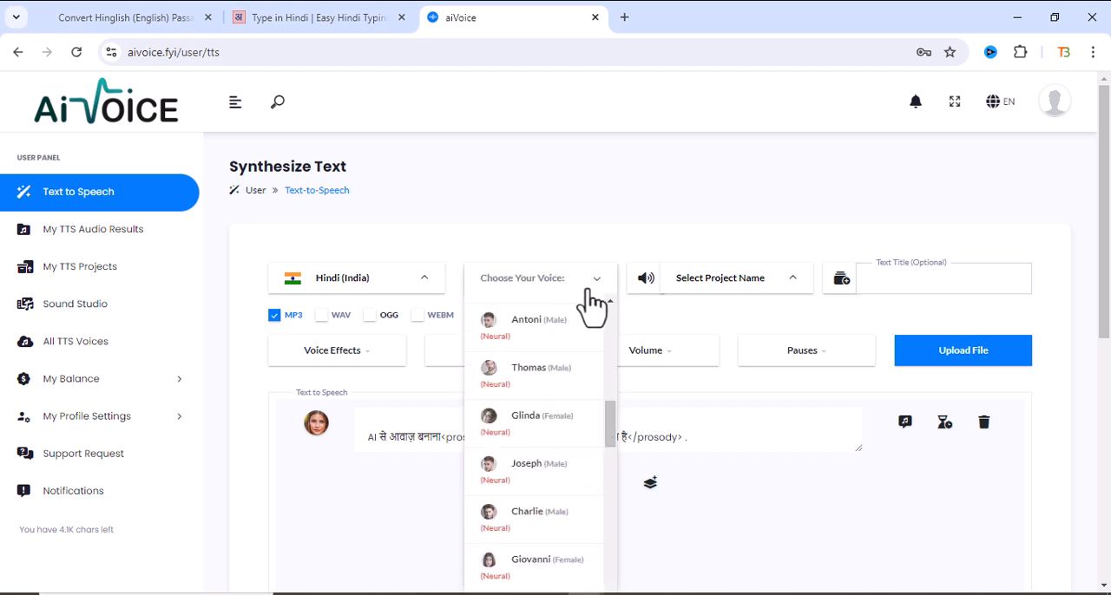
scroll(552, 364, "down", 3)
scroll(552, 382, "down", 5)
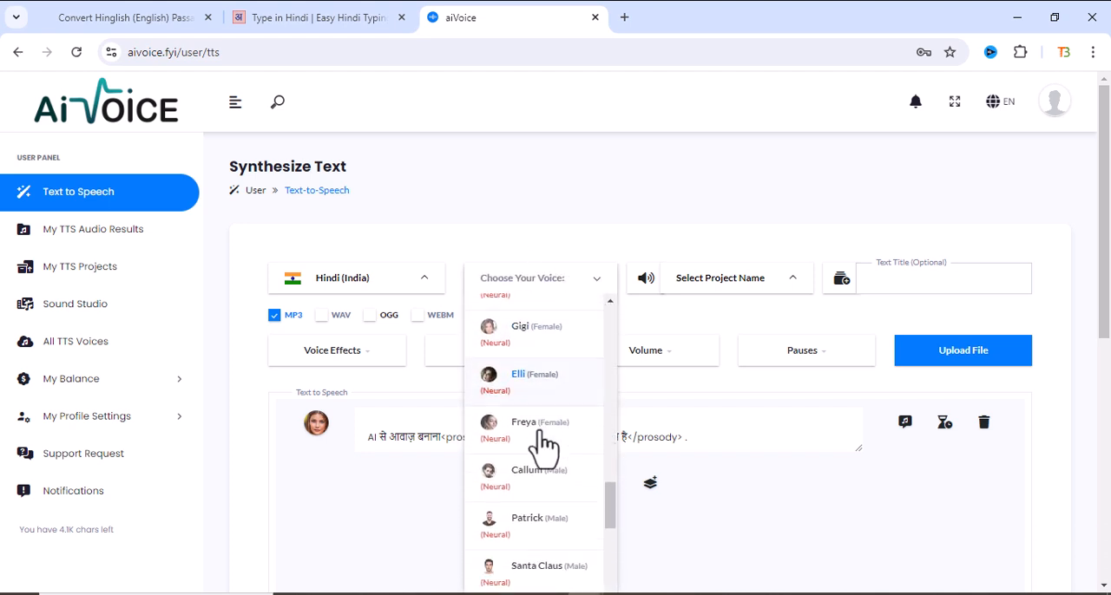
scroll(376, 458, "down", 3)
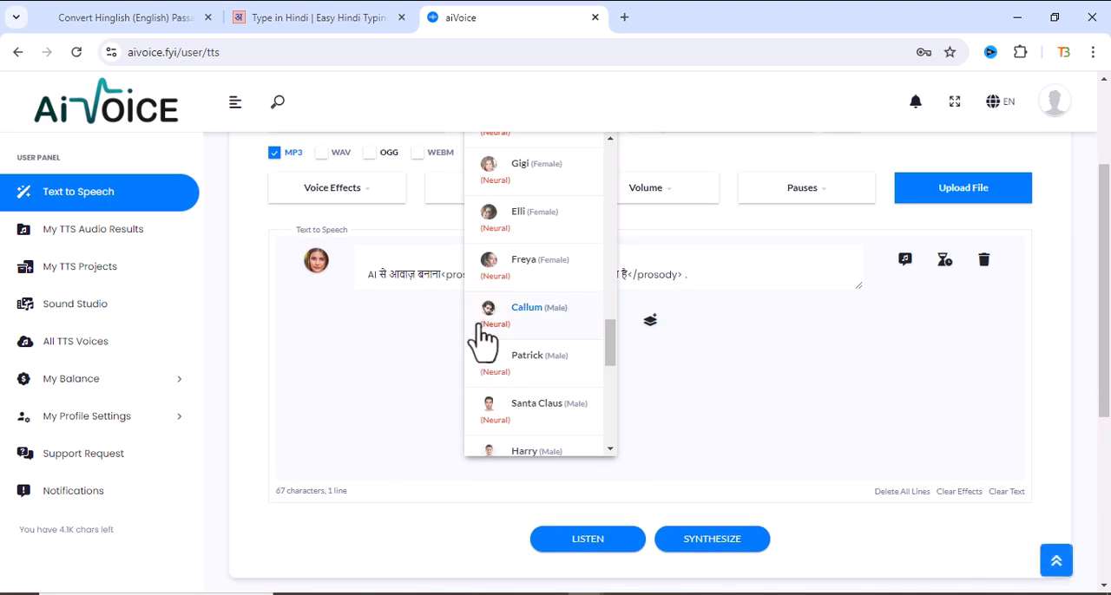
scroll(504, 334, "down", 2)
scroll(529, 337, "down", 5)
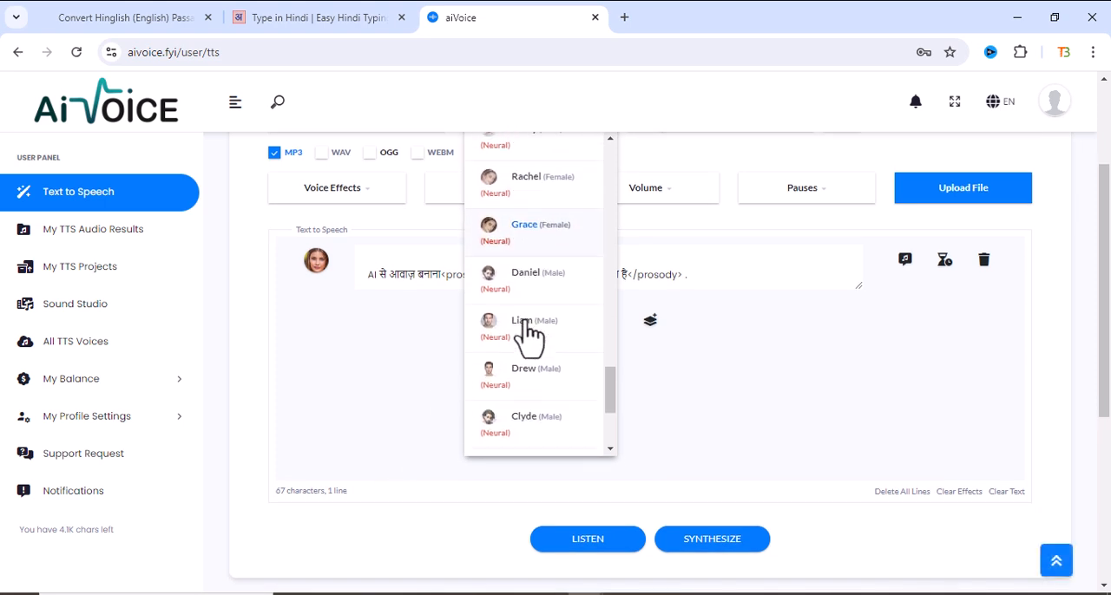
scroll(542, 380, "down", 1)
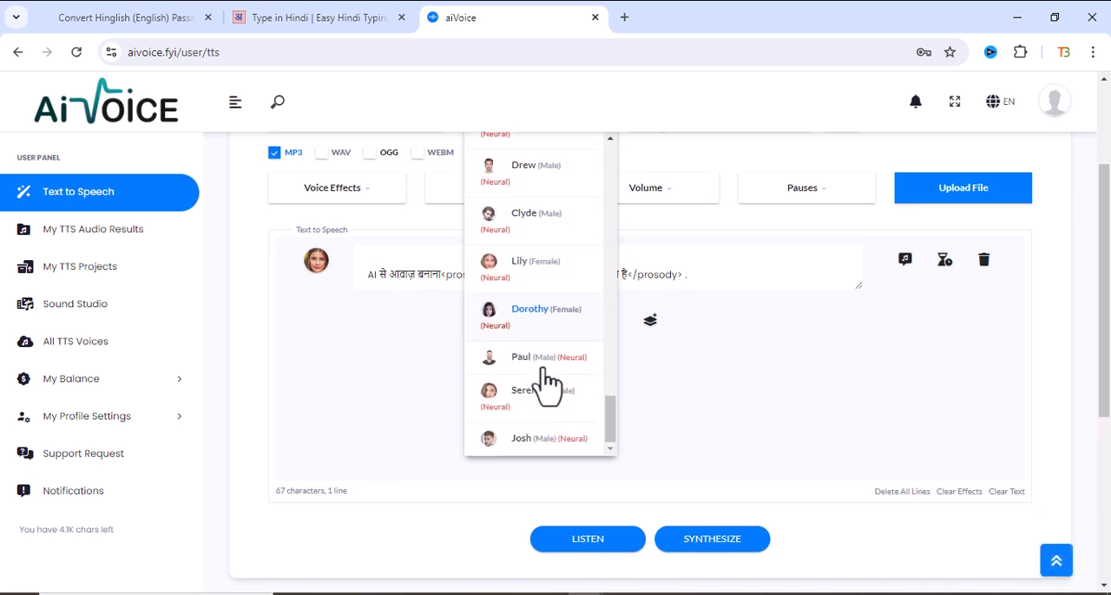
scroll(536, 417, "up", 1)
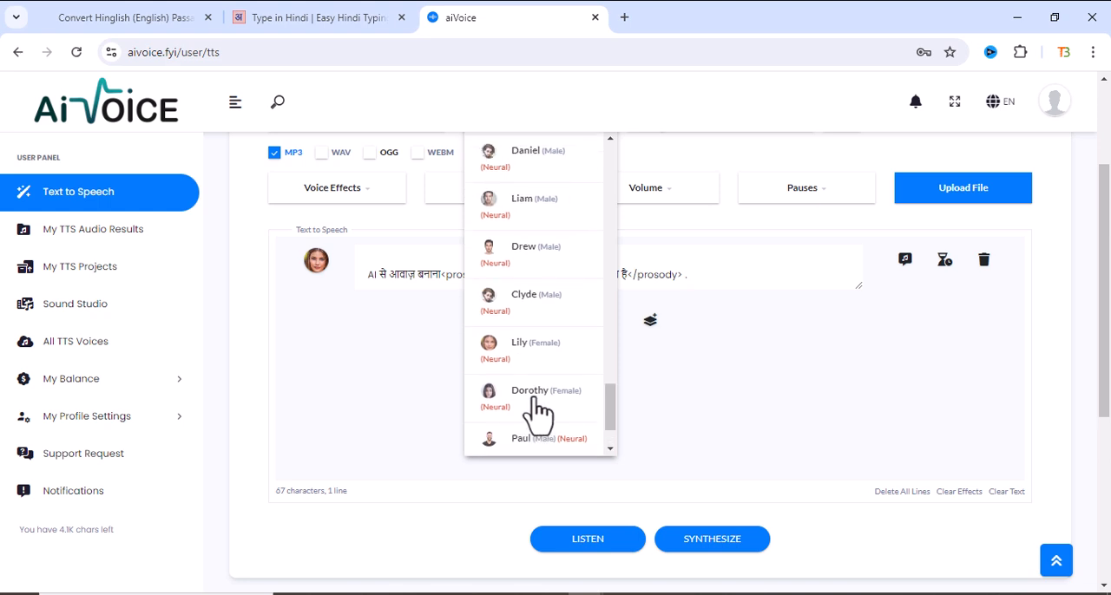
scroll(528, 352, "up", 3)
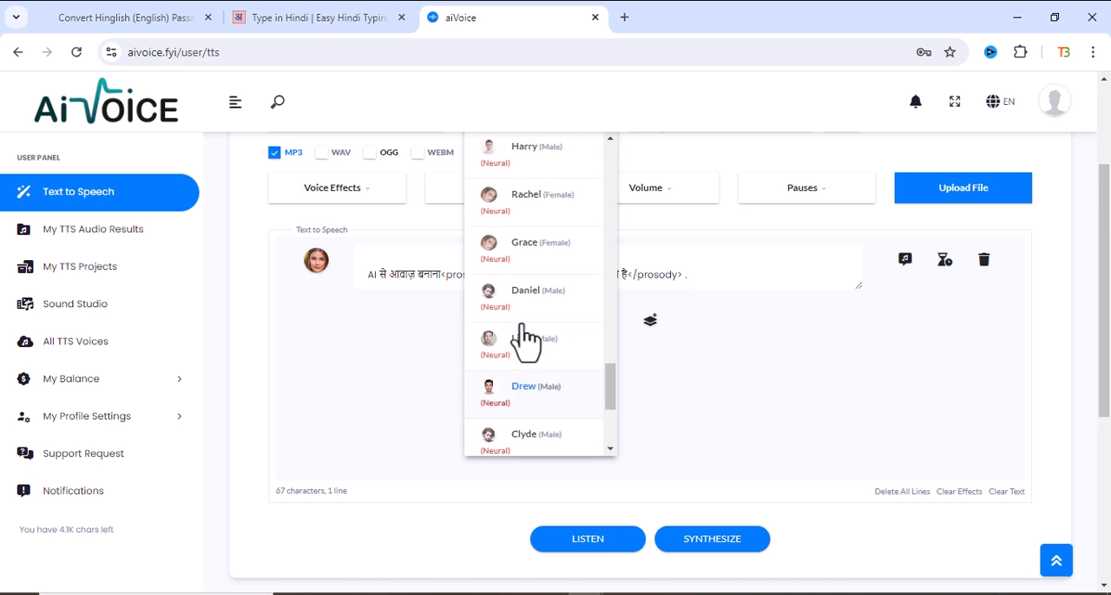
scroll(534, 325, "up", 5)
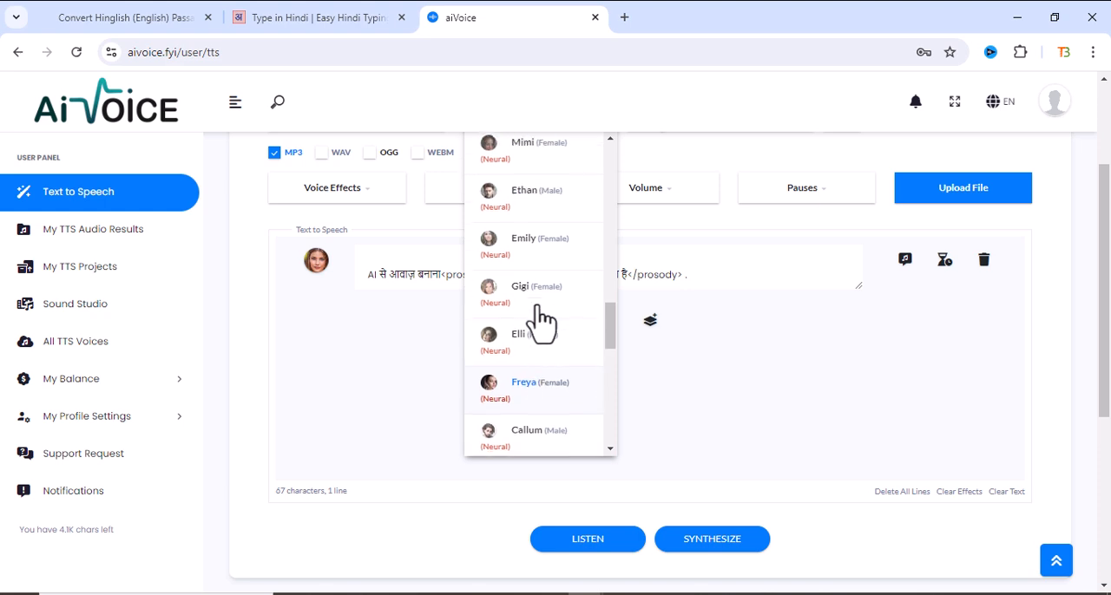
scroll(573, 318, "up", 5)
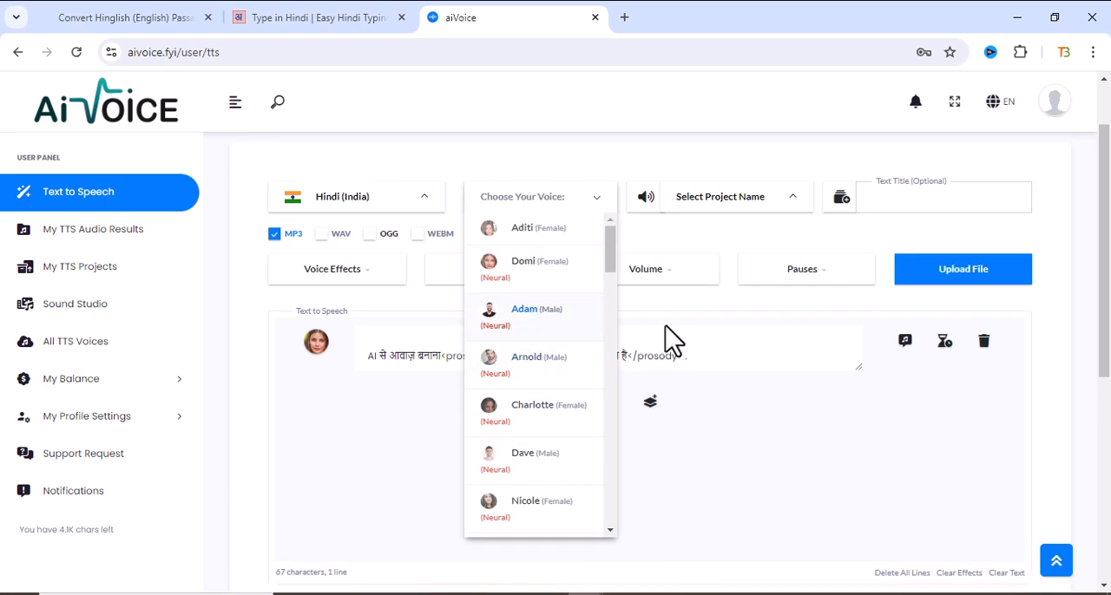
- Look through the Hindi (India) voices and choose the female Neural voice Serena
scroll(610, 374, "down", 4)
scroll(415, 327, "up", 2)
scroll(504, 291, "down", 5)
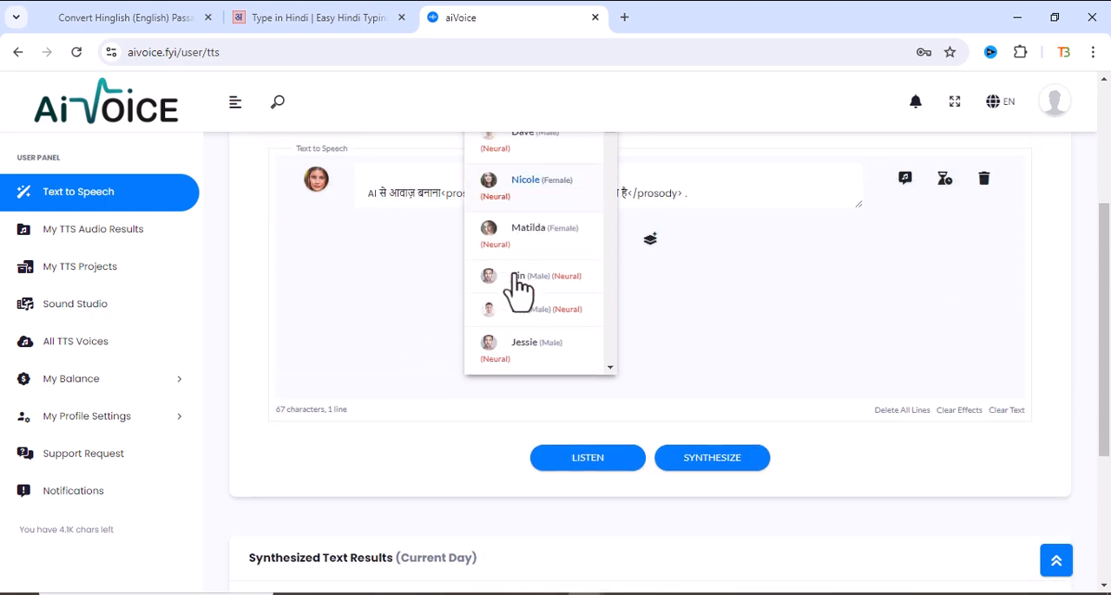
scroll(557, 321, "down", 2)
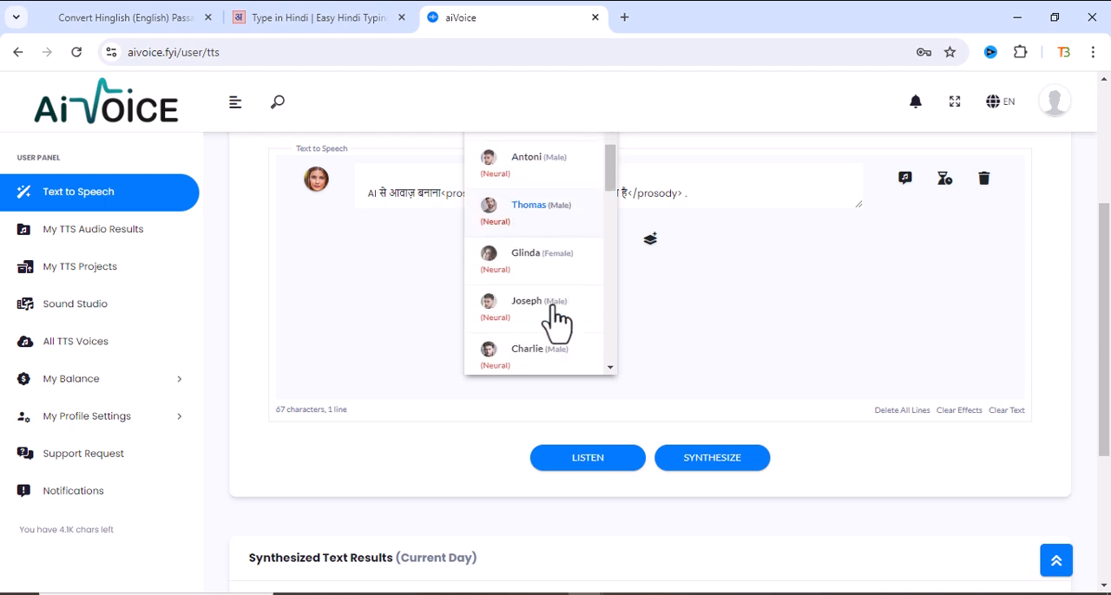
scroll(555, 321, "down", 5)
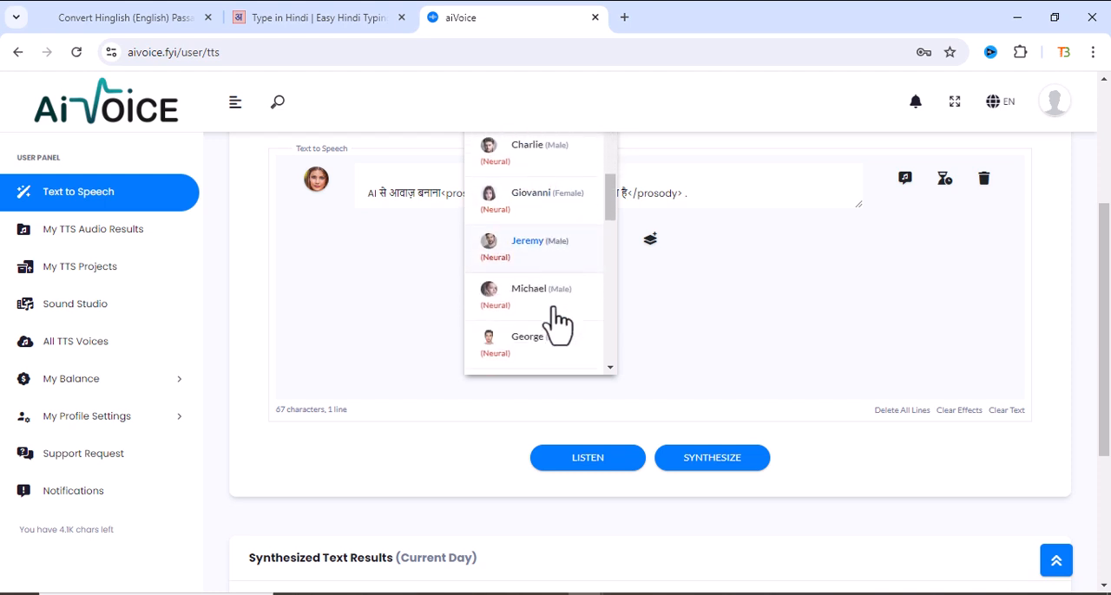
scroll(560, 323, "down", 2)
scroll(563, 326, "down", 3)
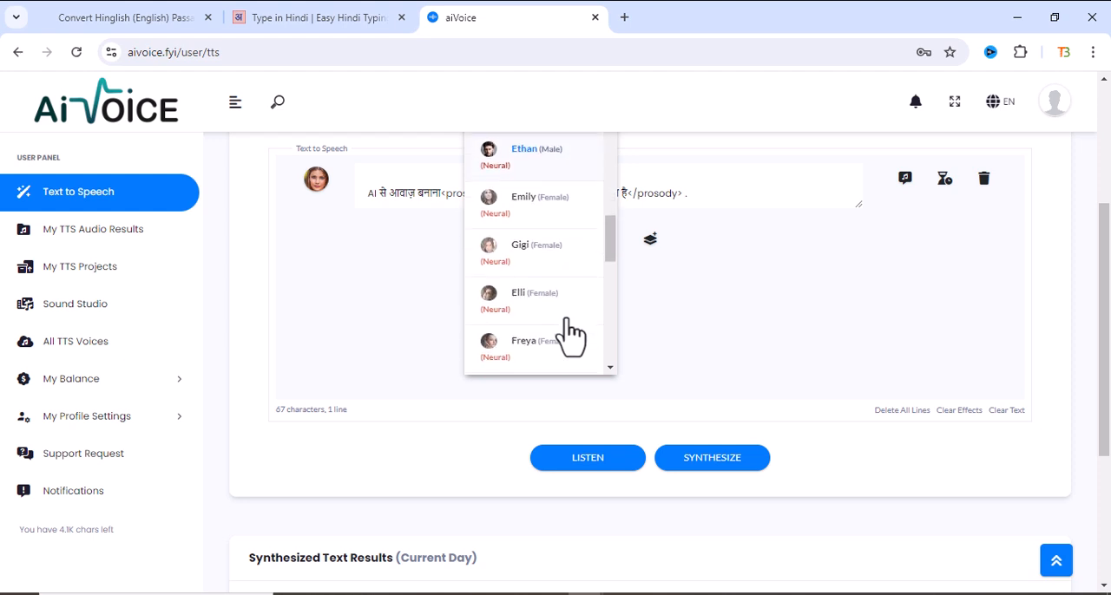
scroll(570, 334, "down", 5)
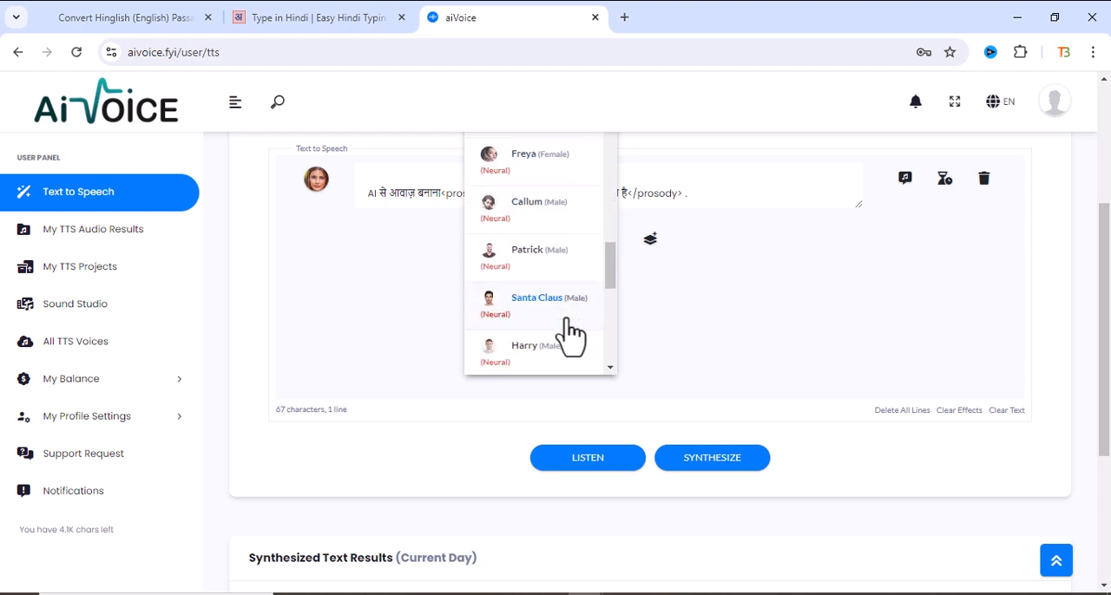
scroll(570, 334, "down", 4)
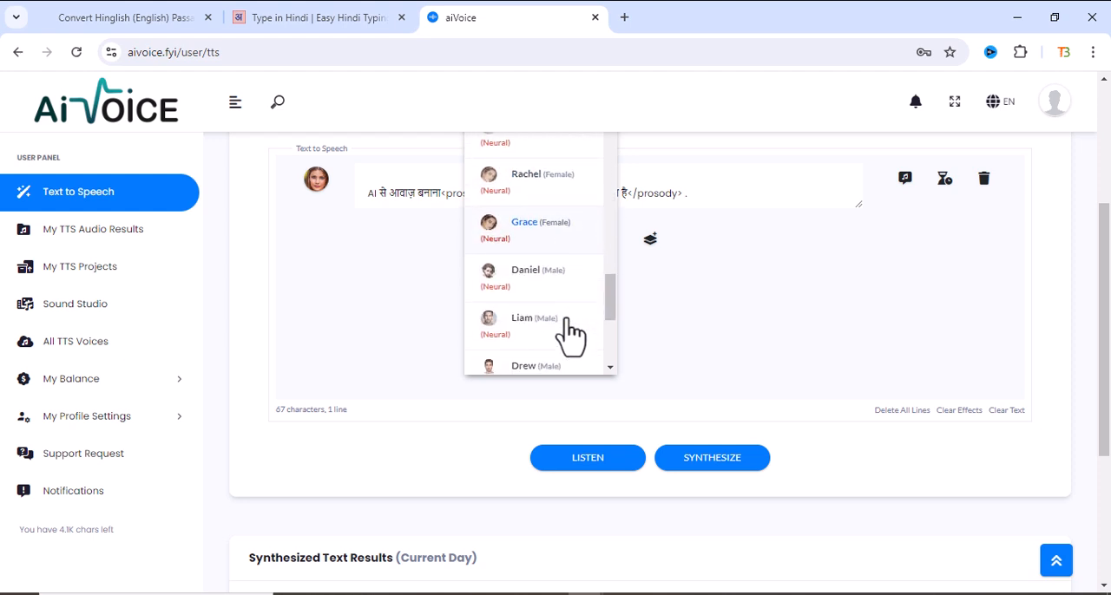
scroll(570, 334, "down", 2)
scroll(561, 345, "down", 2)
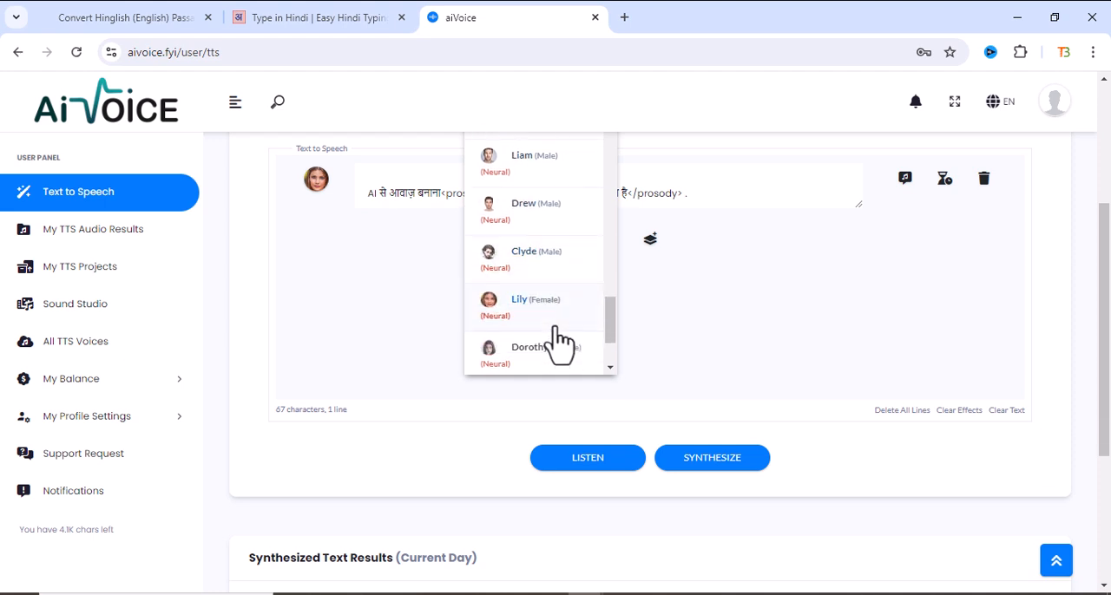
scroll(516, 326, "down", 3)
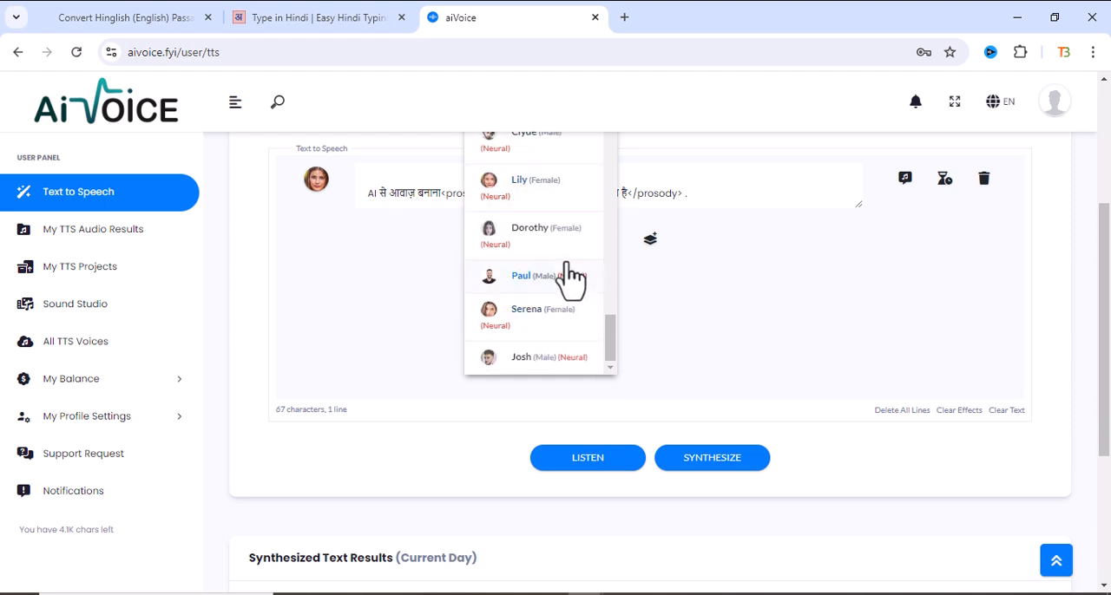
left_click(533, 314)
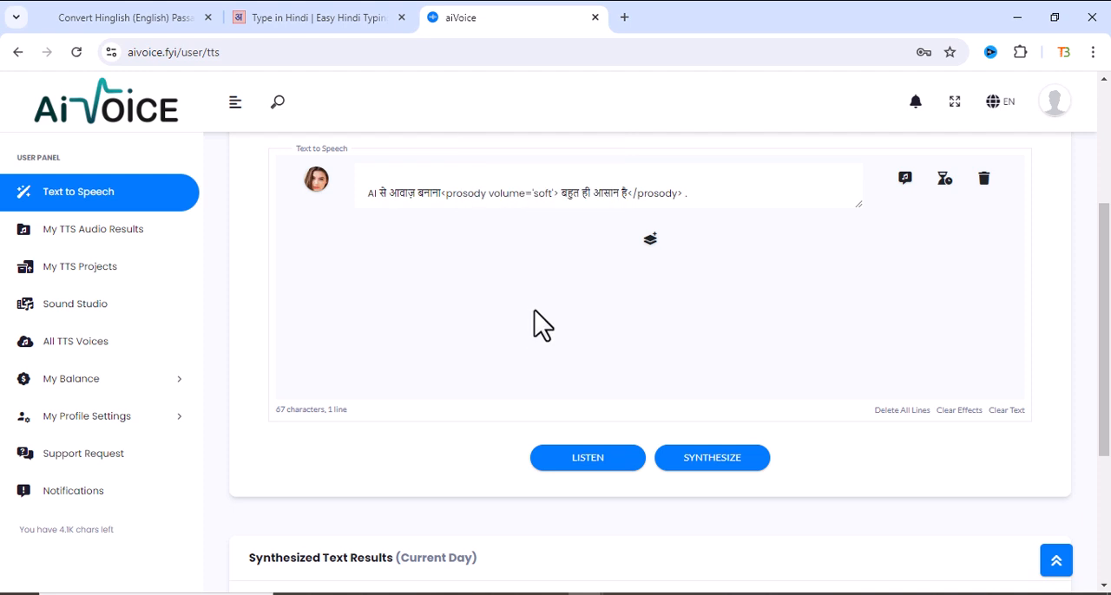
- Remove the soft-volume prosody tags from the speech line, leaving the plain Hindi sentence ending in a full stop
scroll(609, 312, "up", 2)
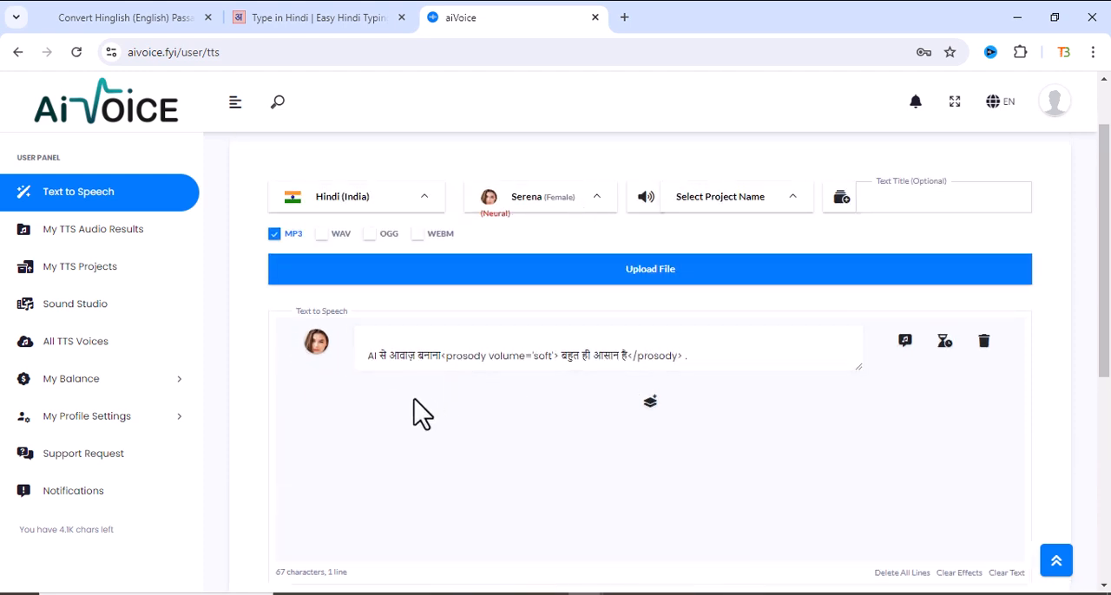
left_click_drag(369, 355, 698, 362)
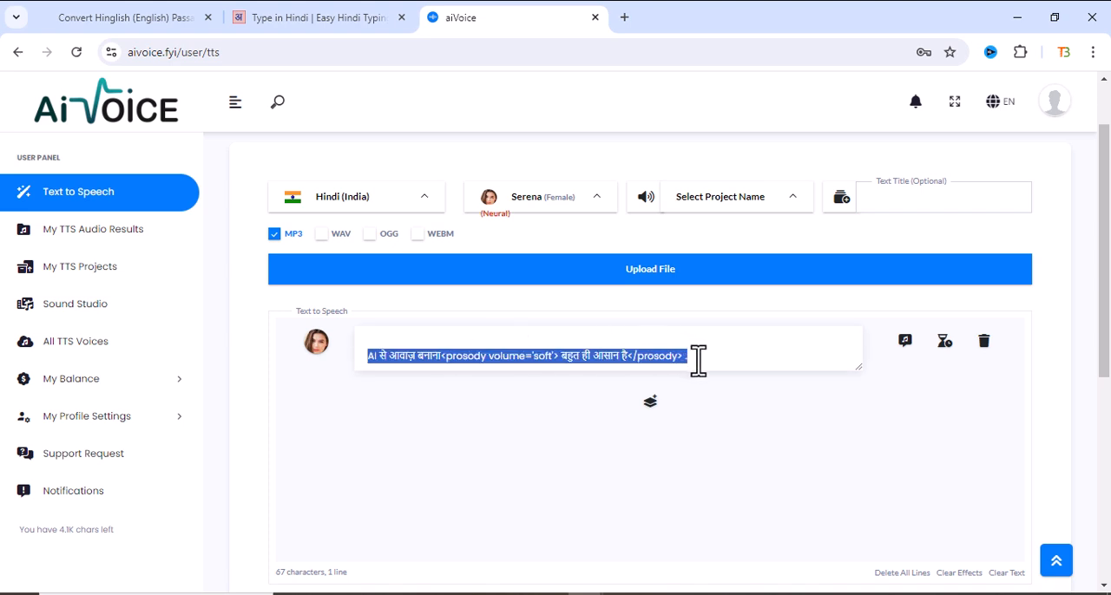
left_click(717, 354)
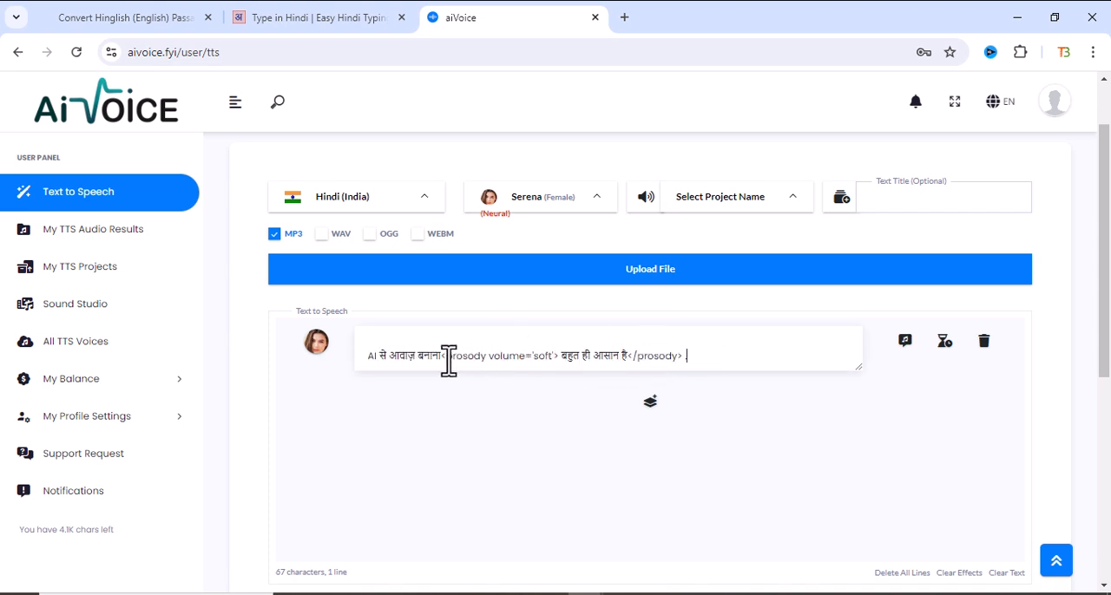
left_click_drag(449, 360, 566, 360)
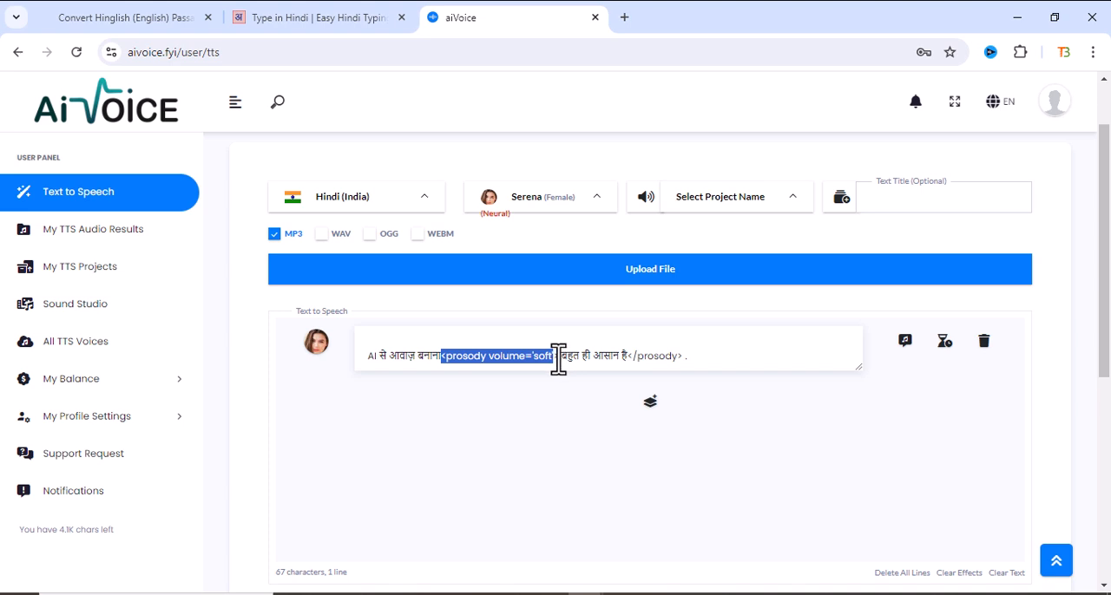
key("BackSpace")
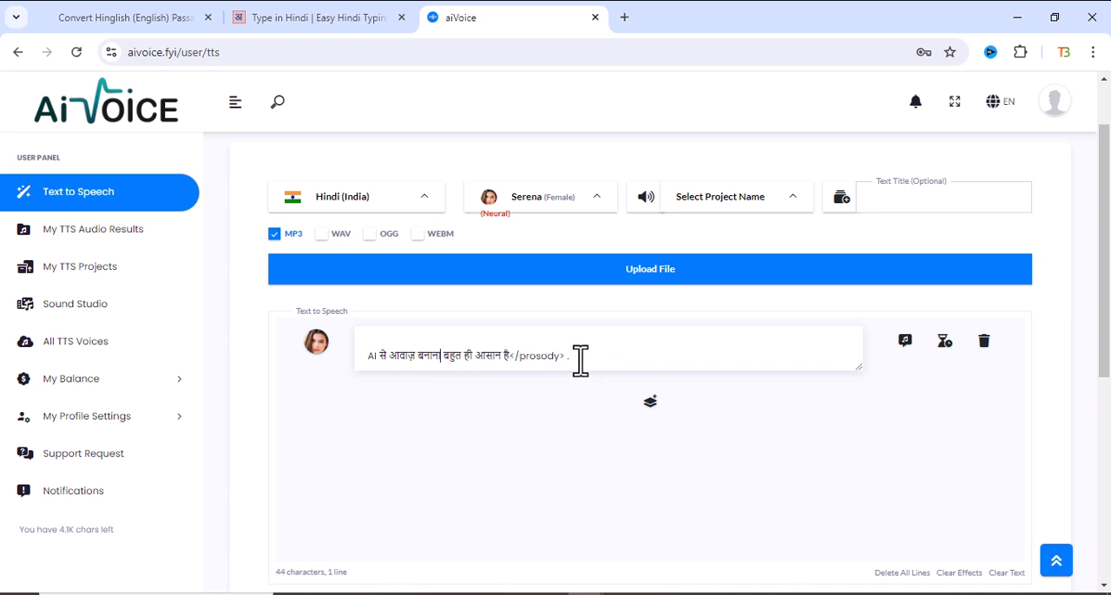
left_click_drag(512, 359, 611, 356)
key("BackSpace")
type(".")
- Insert an 800 ms pause after "AI से" in the speech line
left_click(791, 213)
left_click(946, 343)
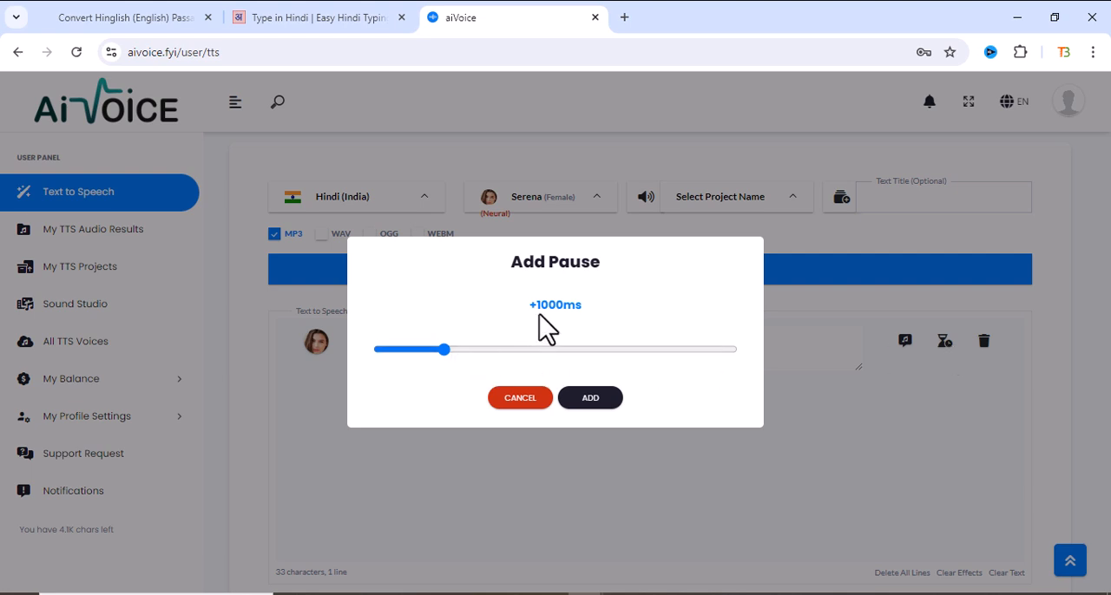
left_click_drag(448, 353, 431, 351)
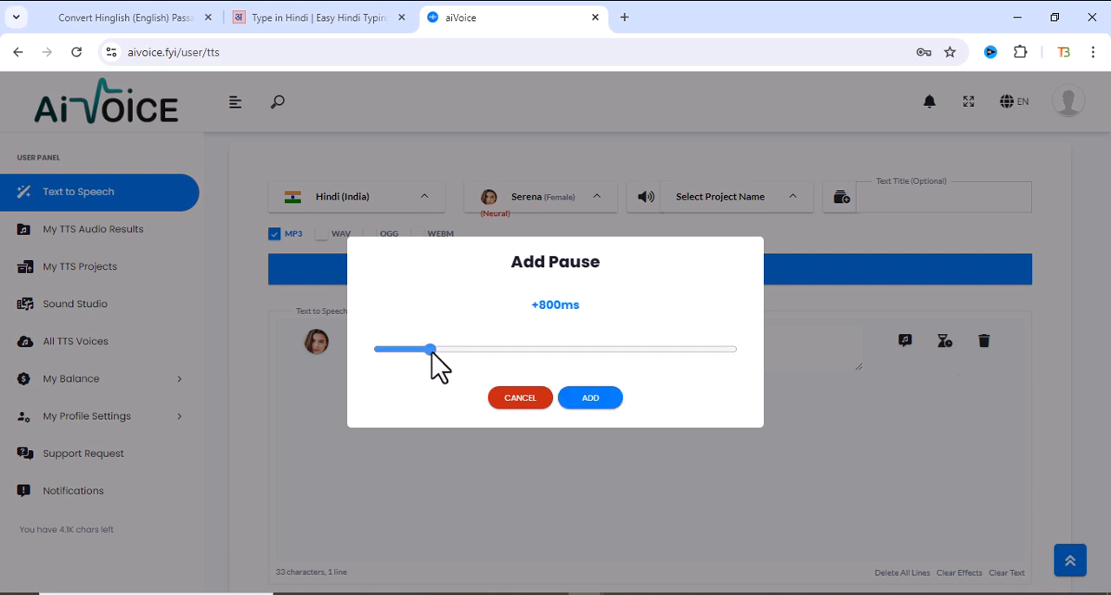
left_click(588, 398)
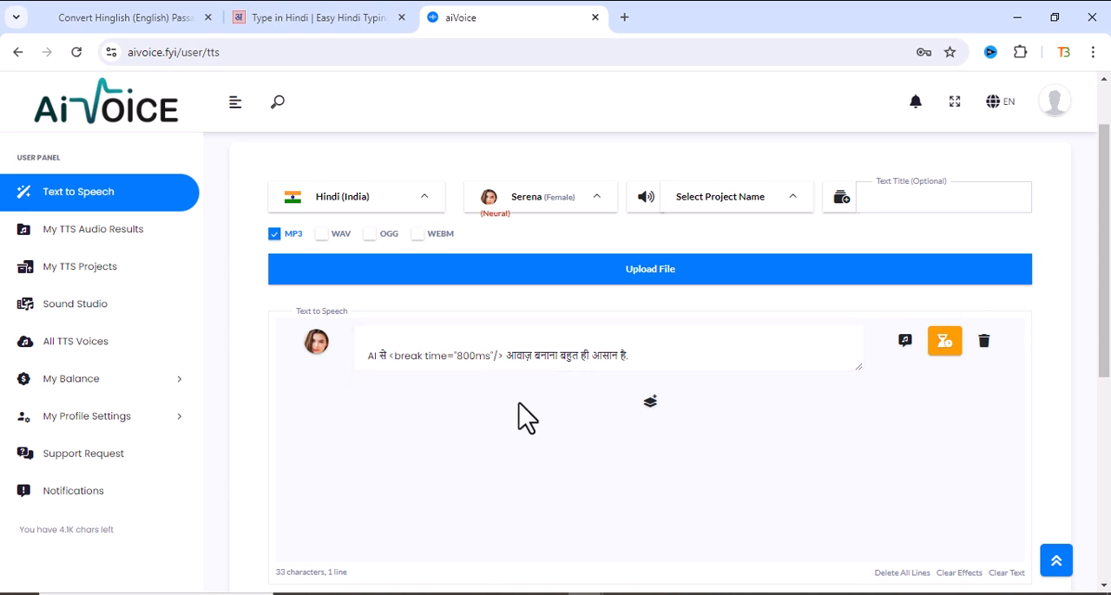
- Listen to a preview of the Hindi line with the Serena voice and the 800 ms pause
scroll(653, 351, "down", 2)
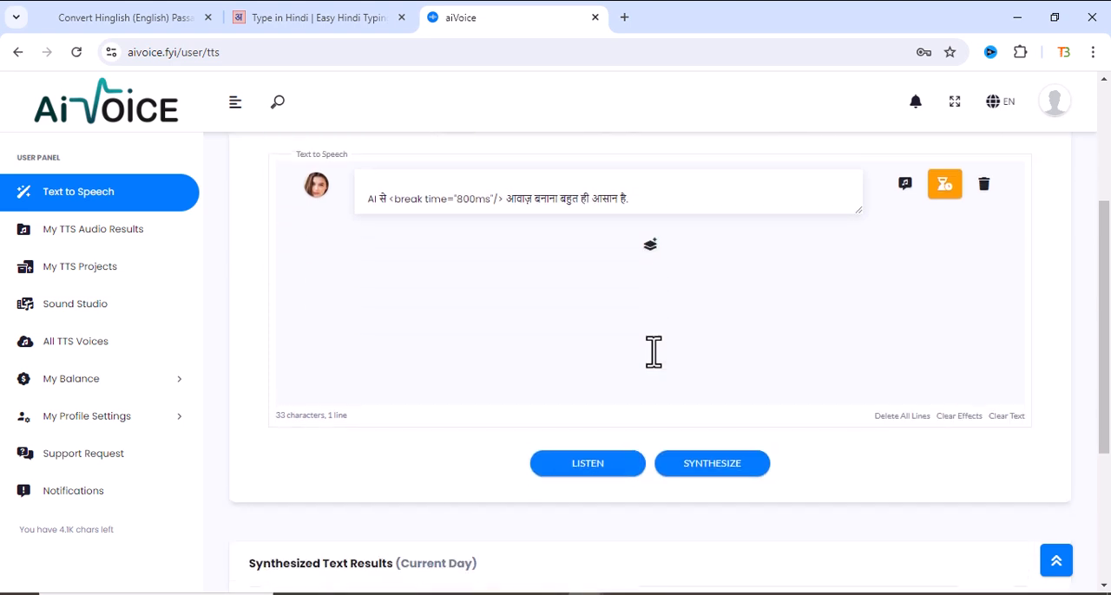
scroll(448, 382, "up", 2)
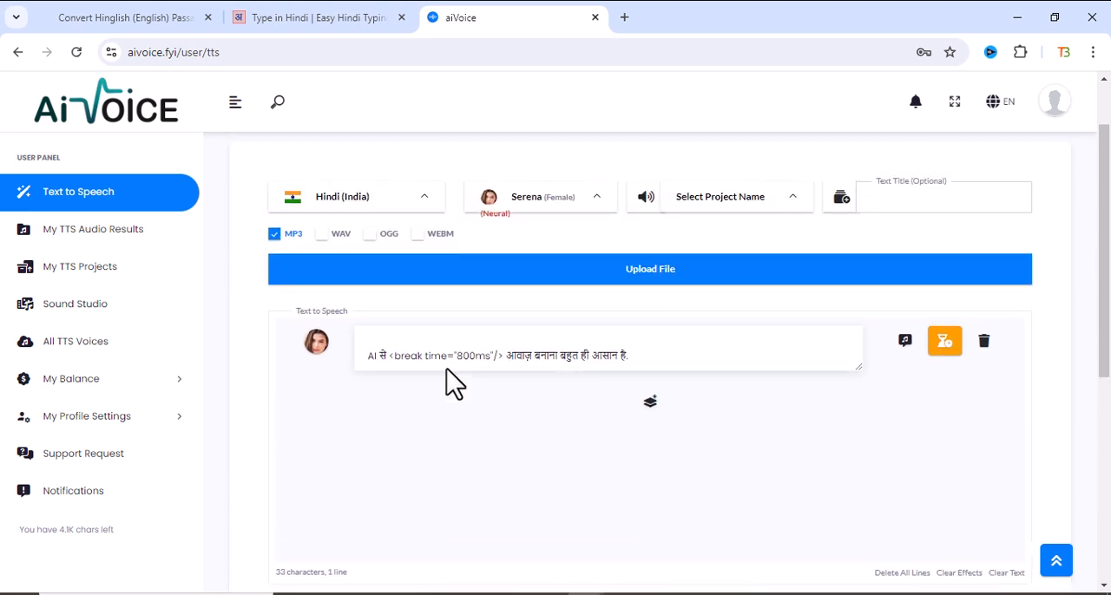
scroll(575, 391, "down", 2)
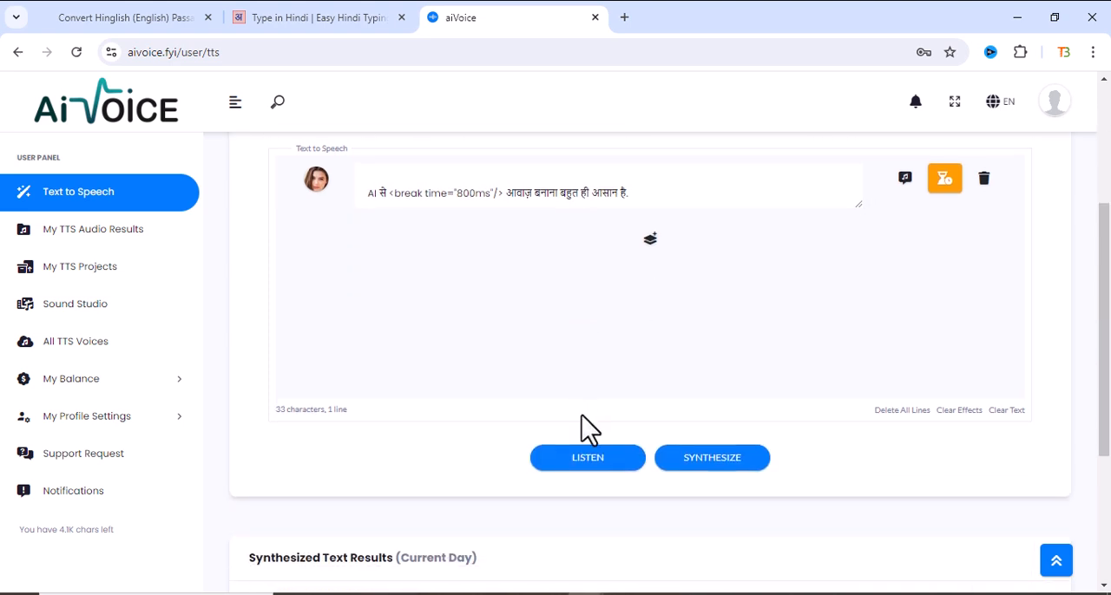
left_click(590, 460)
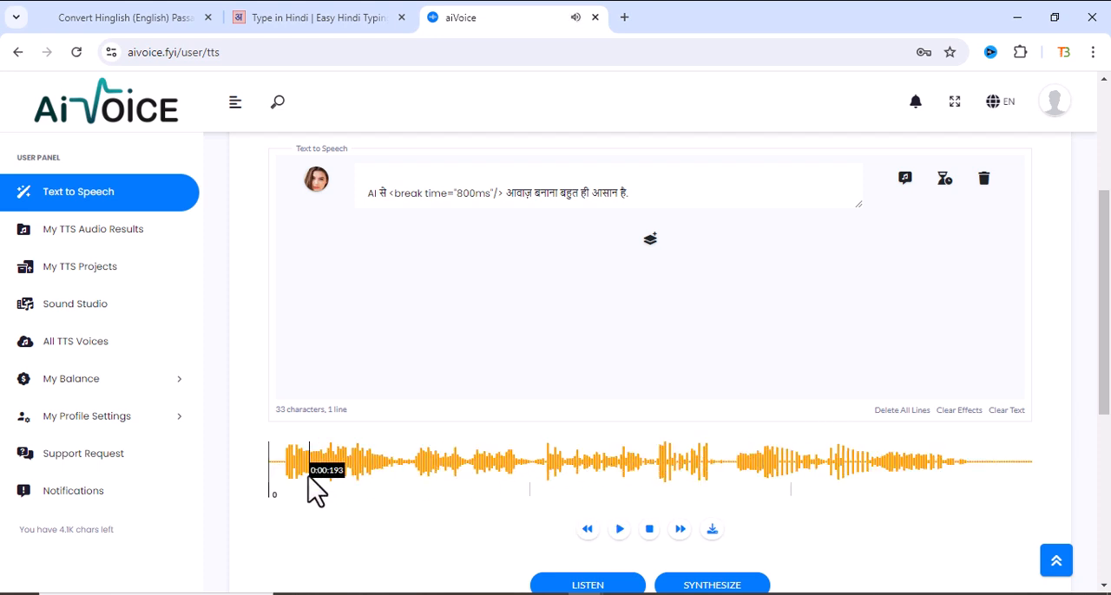
- Review the voice settings and the current day's synthesized results, and replay the Serena preview
scroll(426, 373, "up", 2)
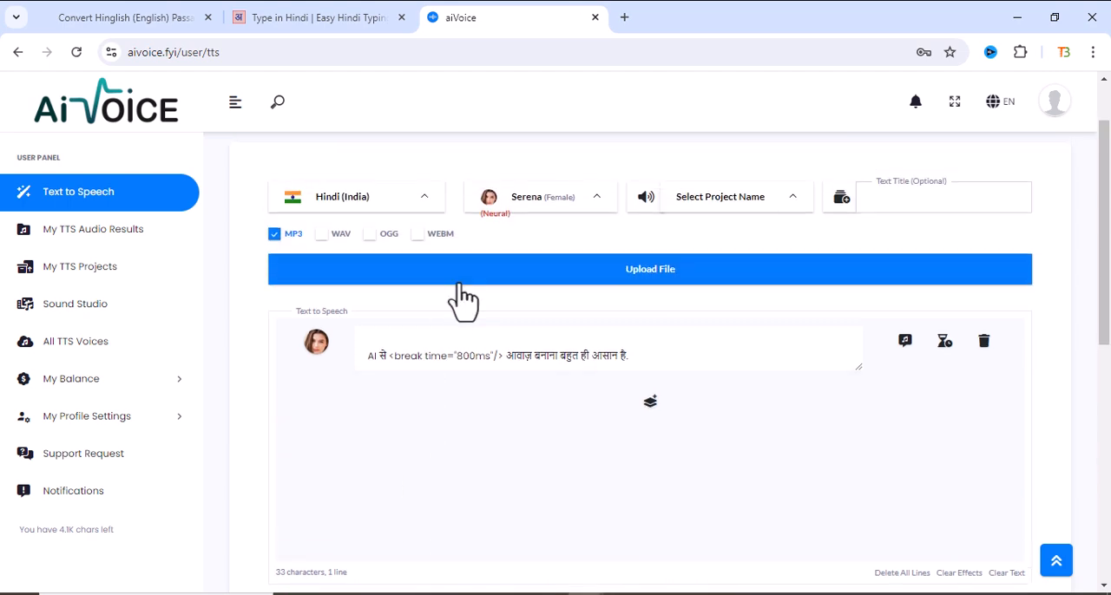
scroll(573, 330, "down", 3)
scroll(353, 459, "down", 3)
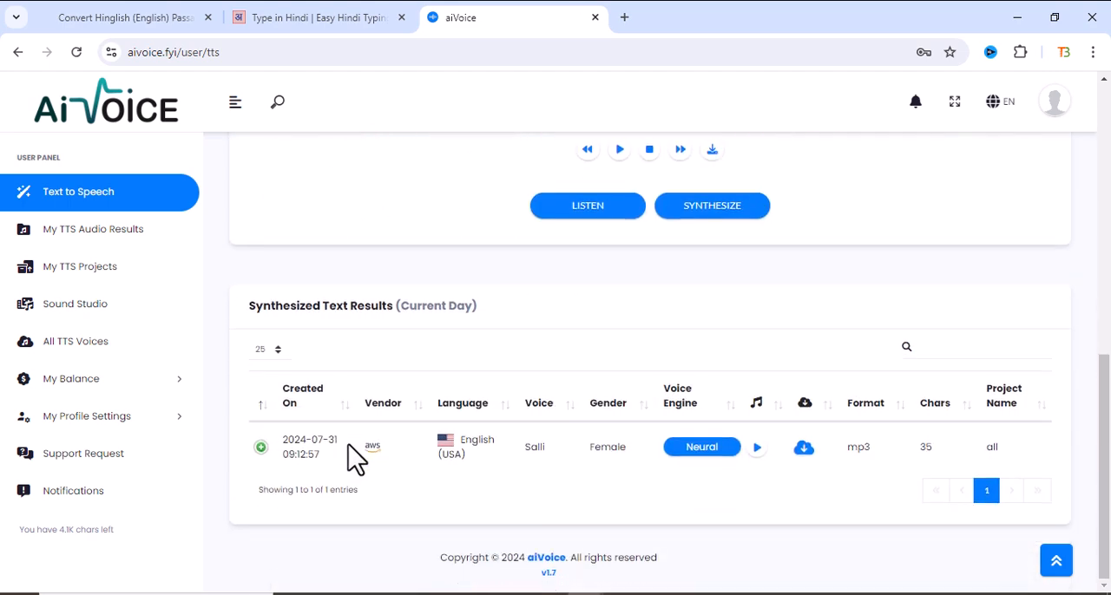
scroll(668, 356, "up", 2)
scroll(668, 356, "up", 5)
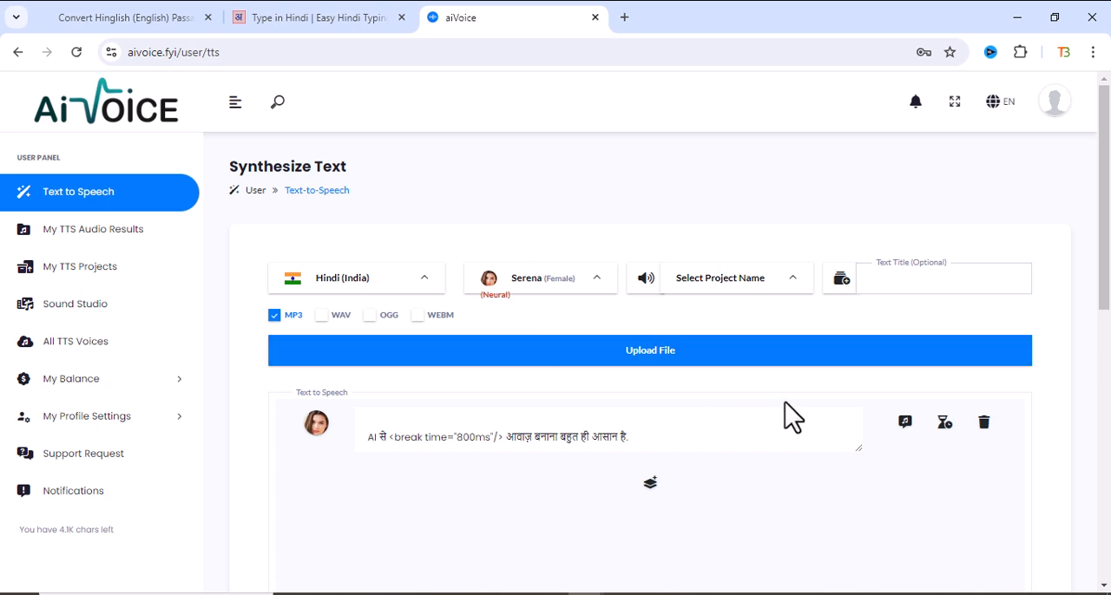
scroll(784, 401, "down", 3)
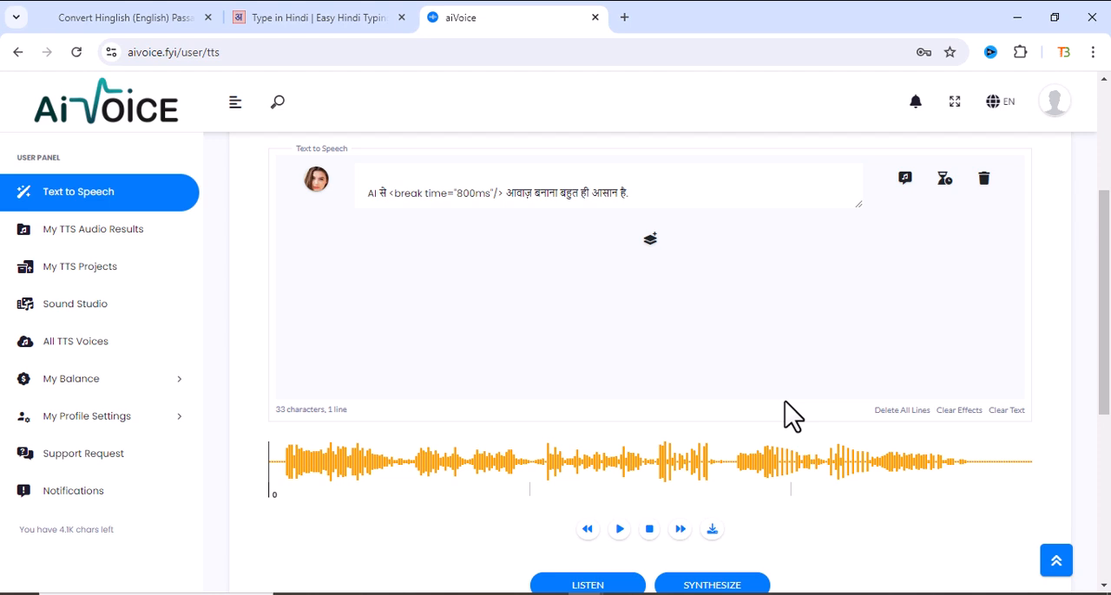
scroll(785, 401, "down", 1)
left_click(619, 448)
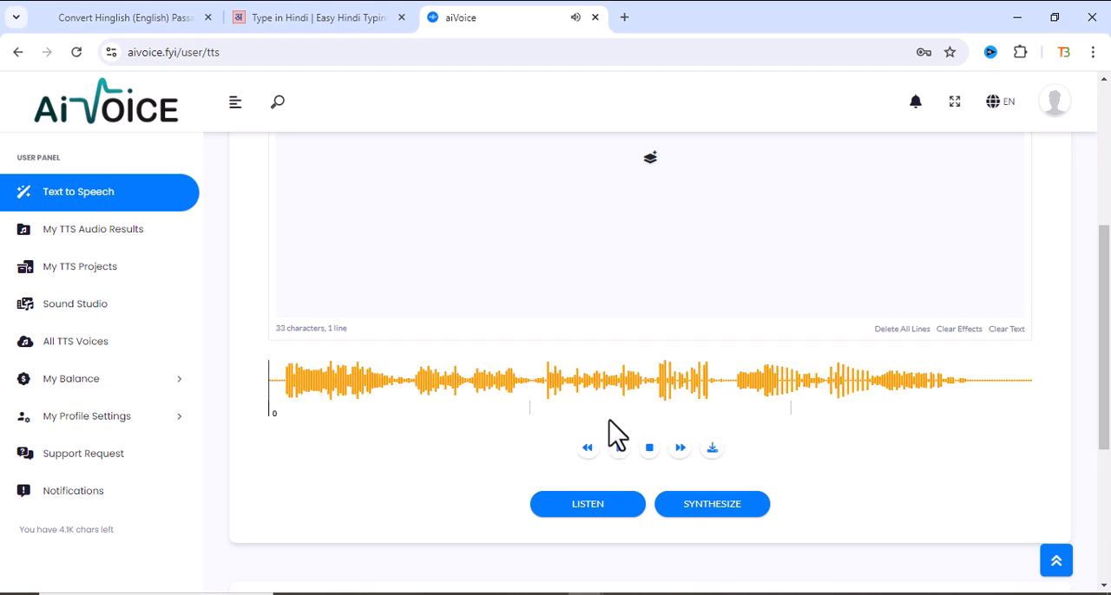
- Replace the speech line with the romanized Hindi paragraph "AI se awaaz banana bahut hee aasan hai..." copied from Notepad
scroll(484, 421, "up", 3)
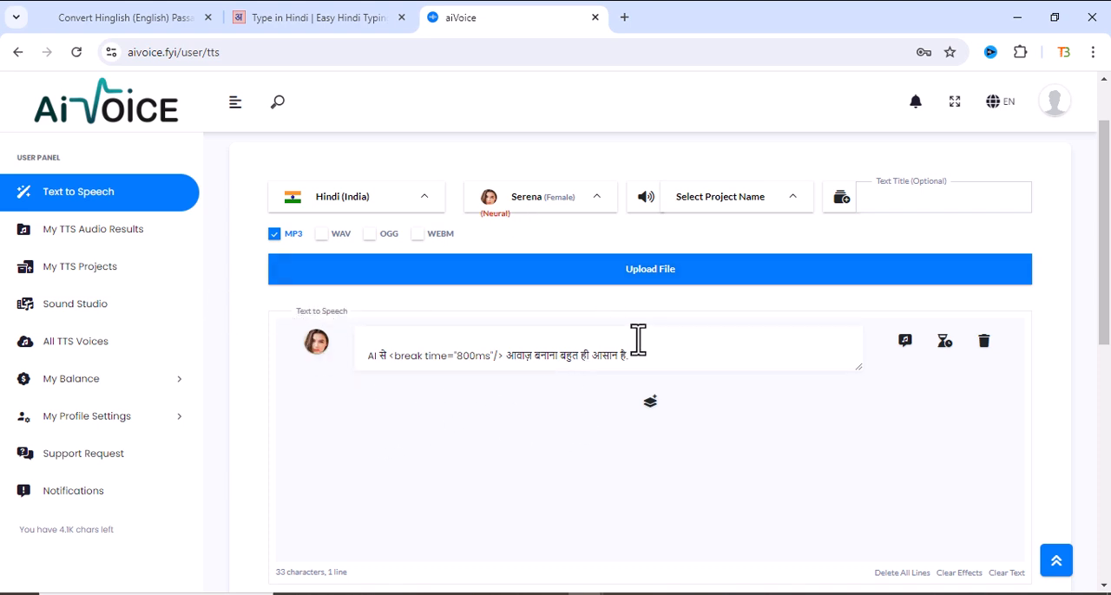
left_click_drag(659, 355, 365, 362)
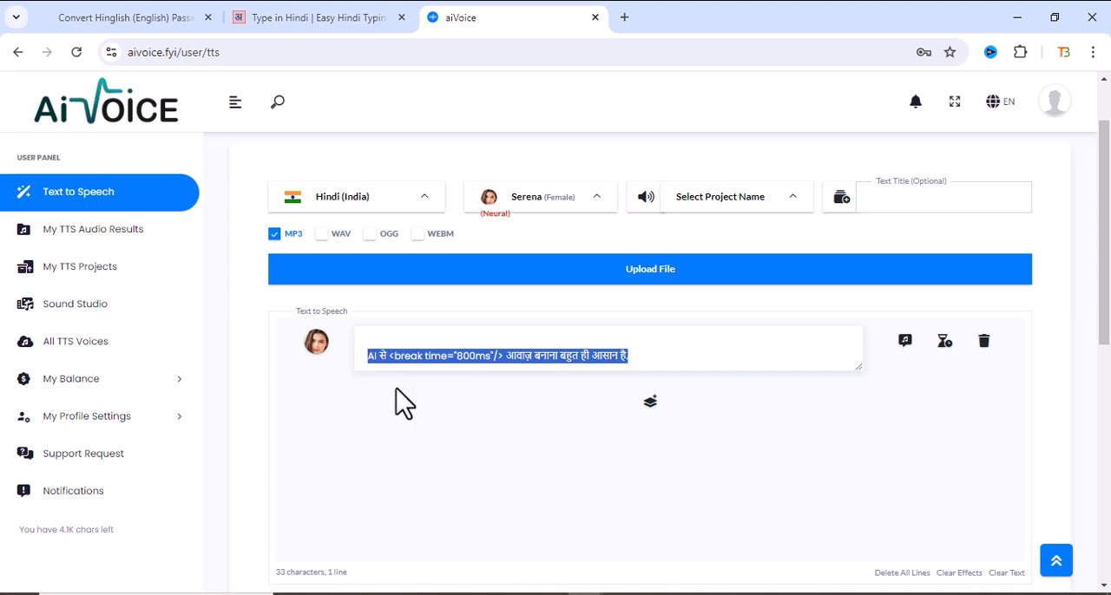
key("BackSpace")
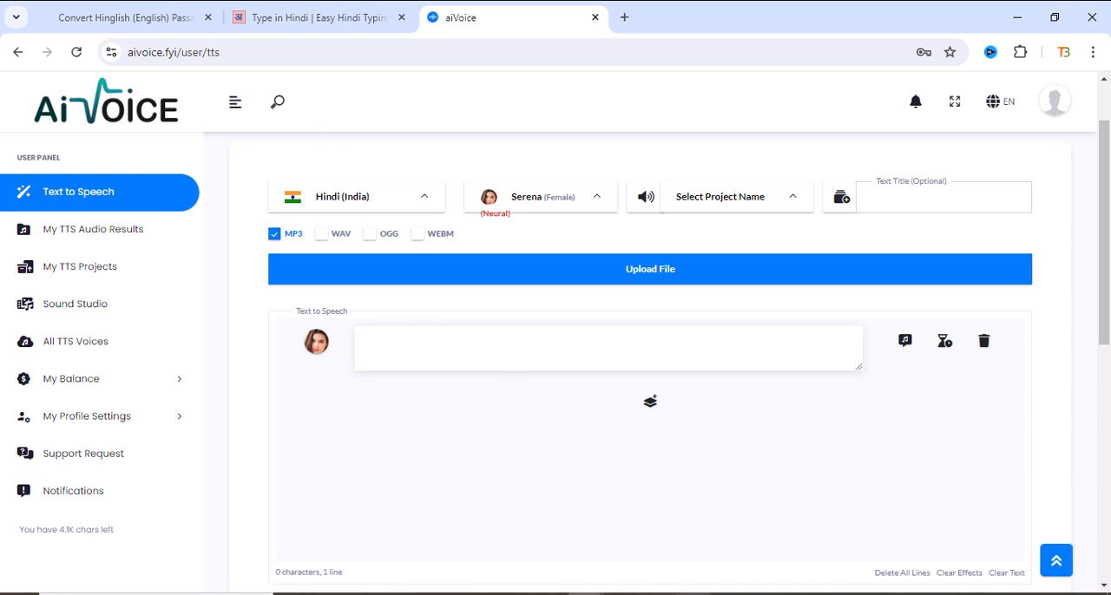
key("alt+Tab")
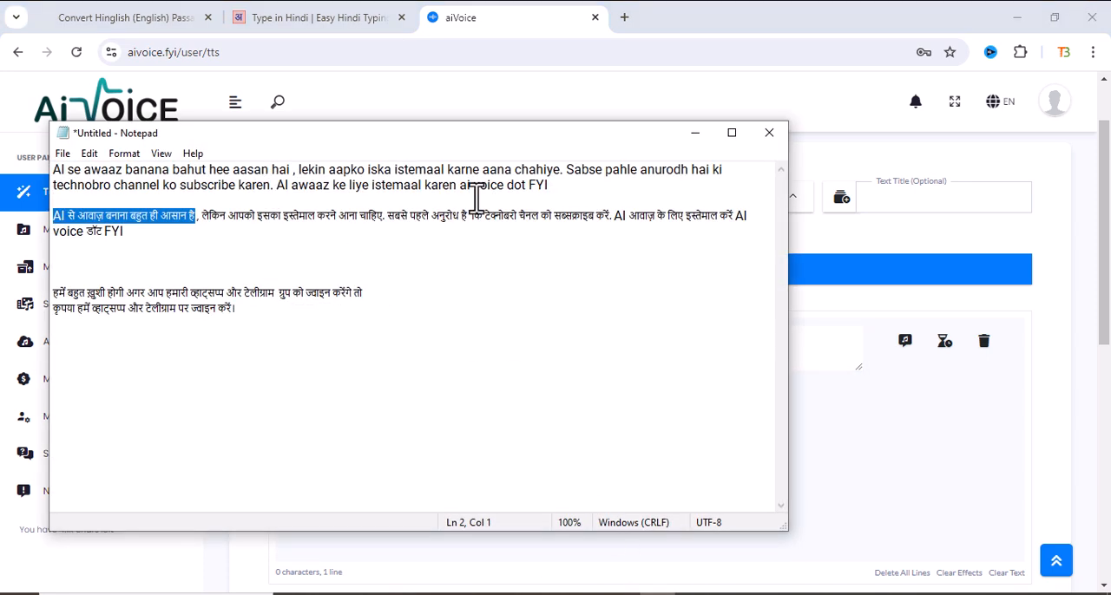
left_click_drag(553, 186, 52, 170)
right_click(136, 178)
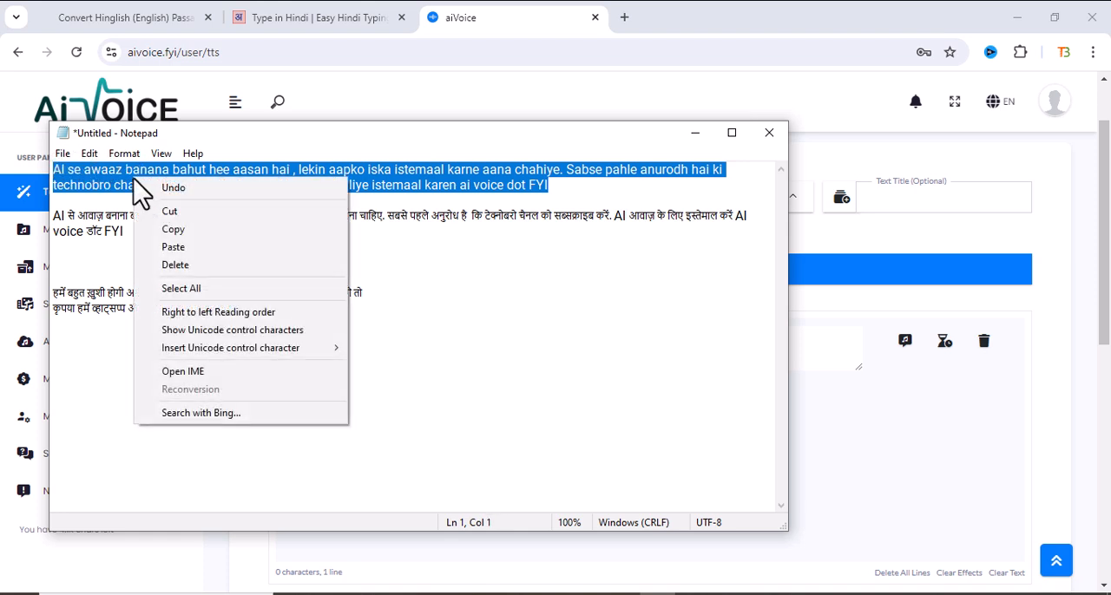
left_click(177, 232)
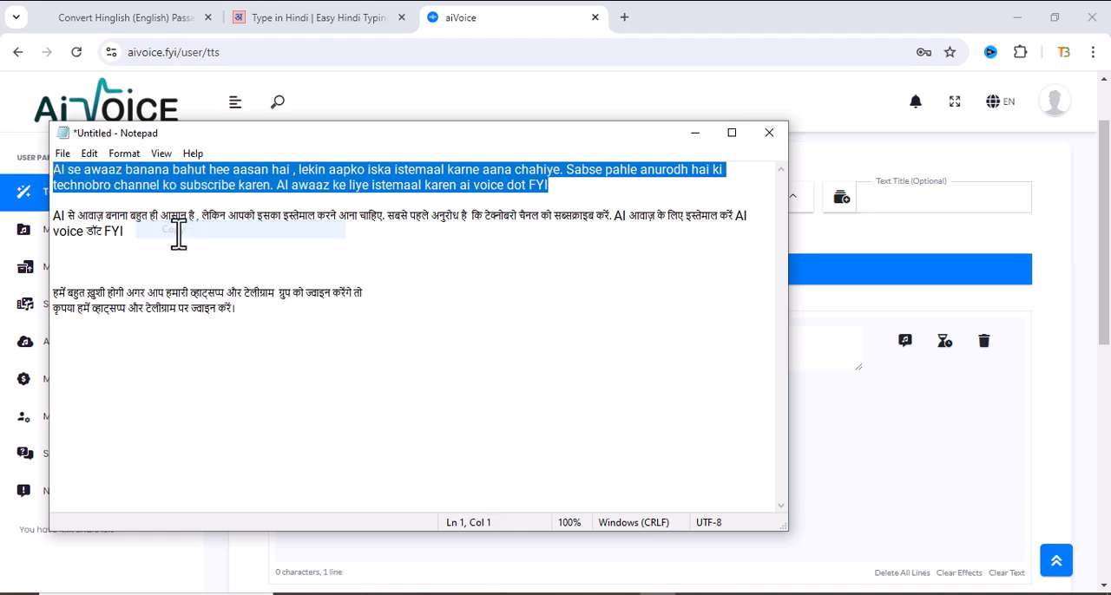
left_click(829, 354)
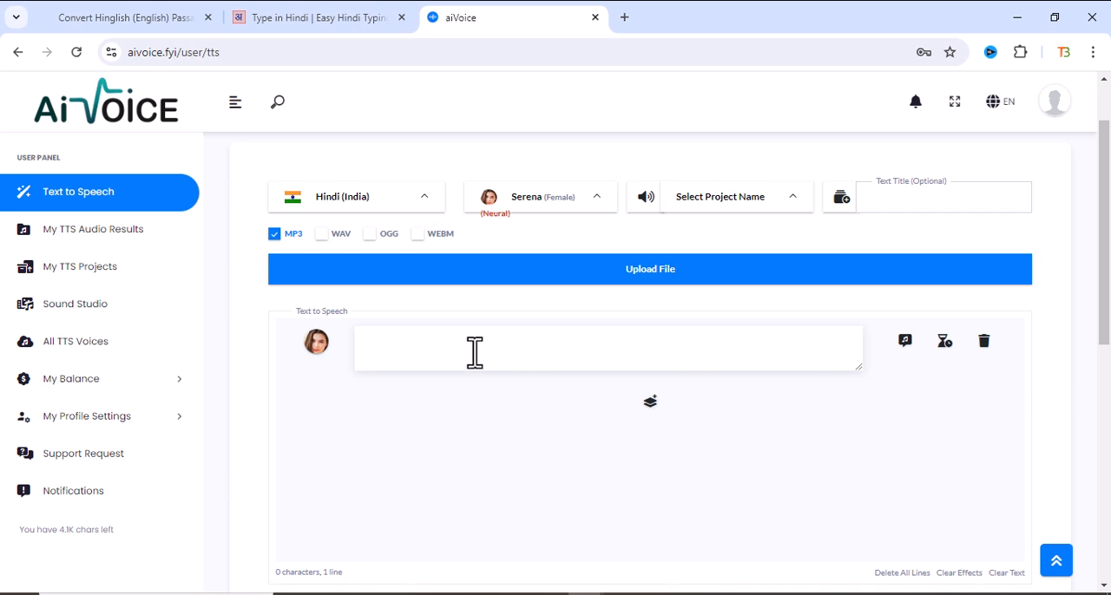
key("ctrl+v")
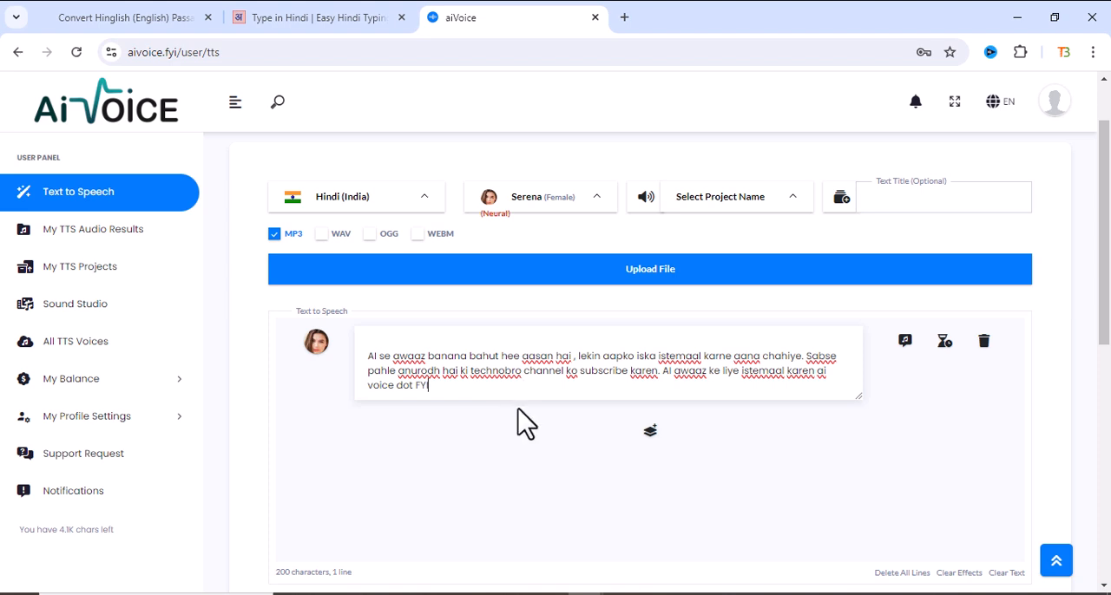
- Download the audio of the current Serena preview as an MP3 file
scroll(552, 387, "down", 1)
scroll(552, 387, "down", 1)
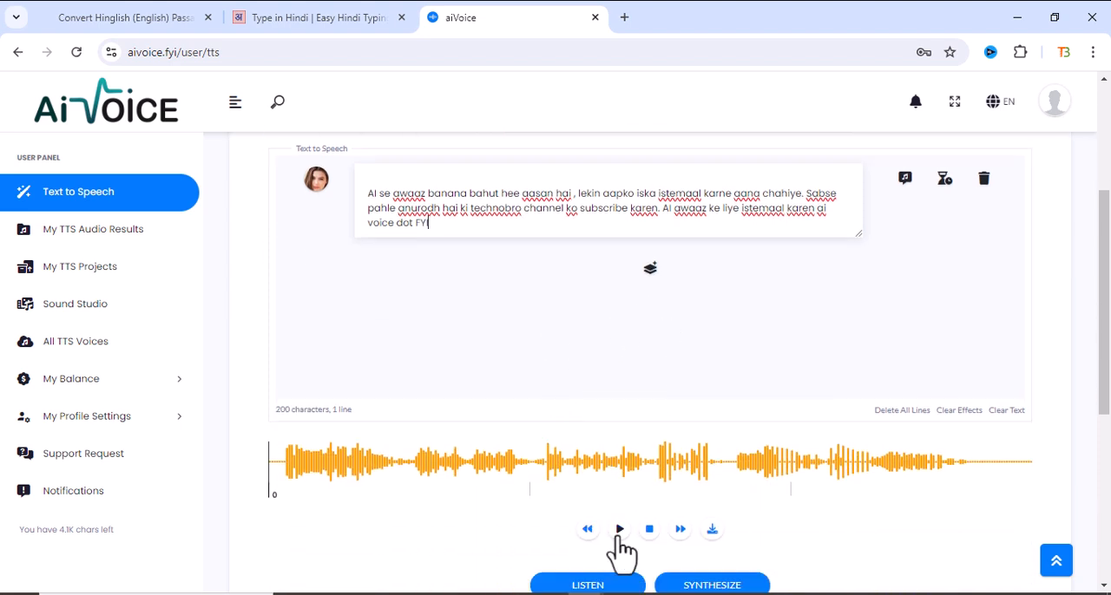
scroll(620, 550, "down", 1)
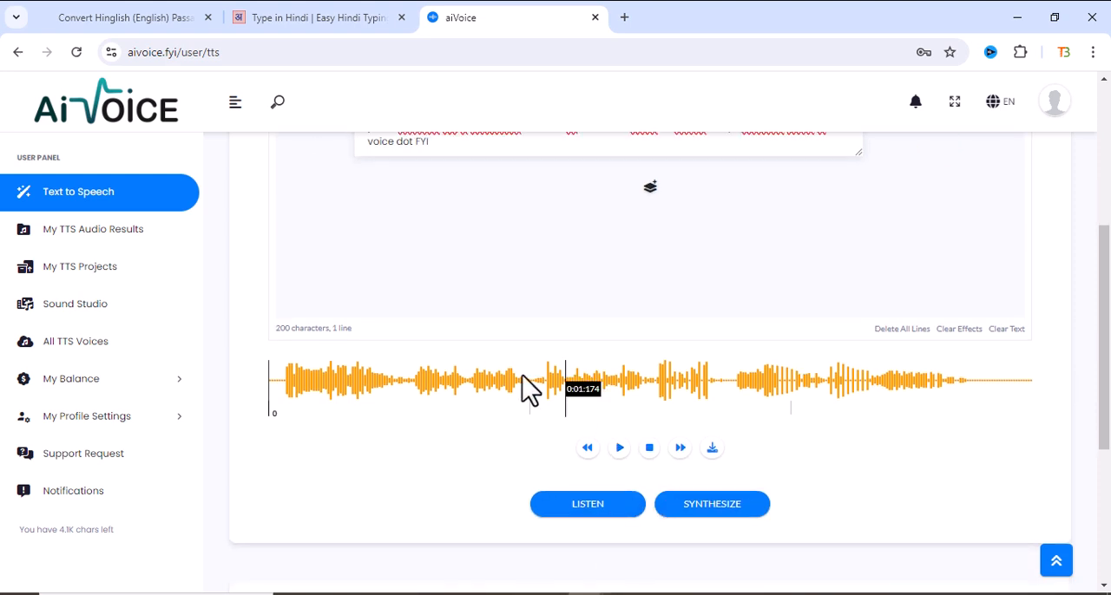
left_click(711, 451)
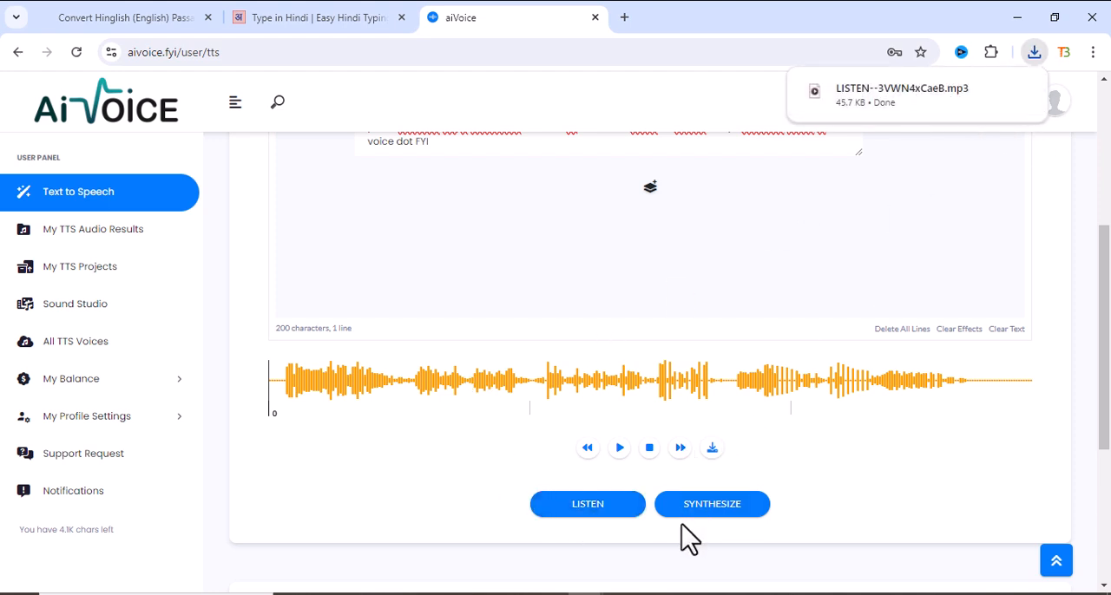
- Generate a spoken preview of the romanized Hindi paragraph with the Serena voice and highlight the remaining character balance
scroll(539, 295, "up", 2)
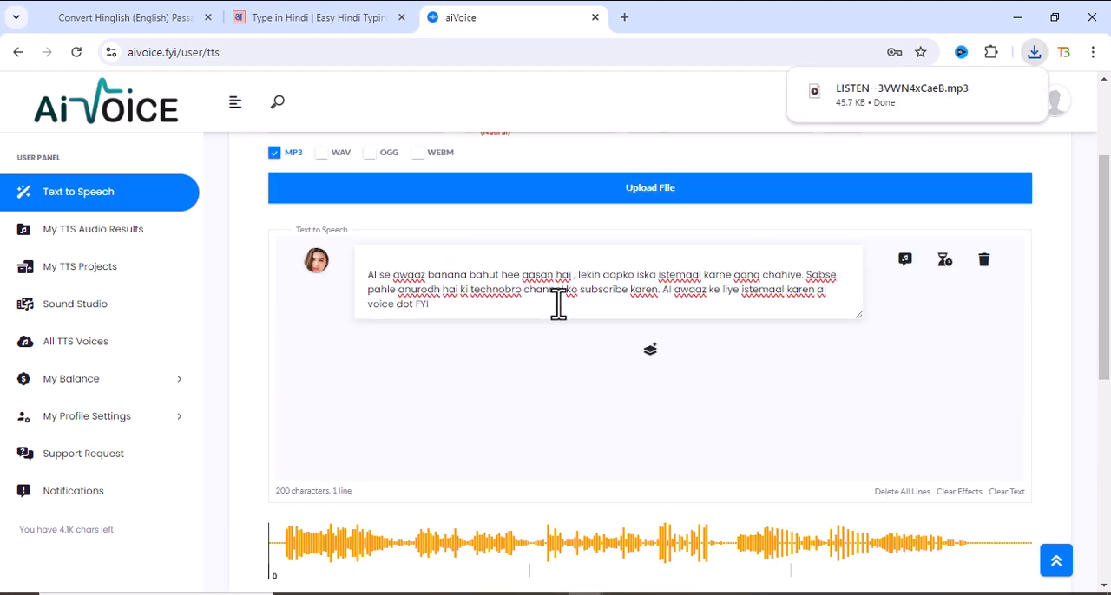
scroll(590, 364, "down", 3)
left_click(596, 434)
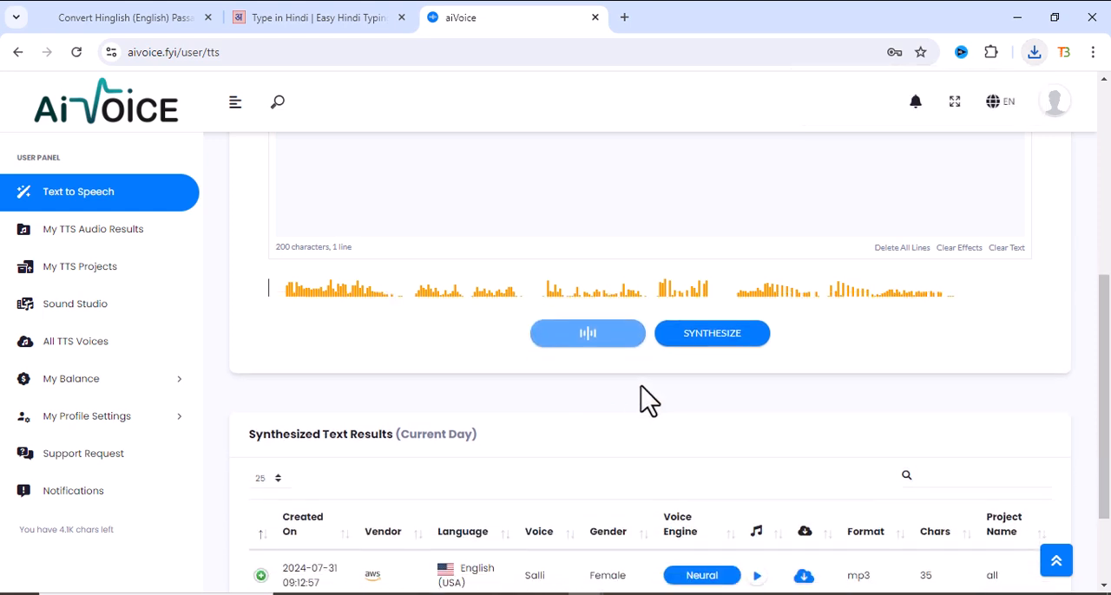
scroll(869, 352, "down", 1)
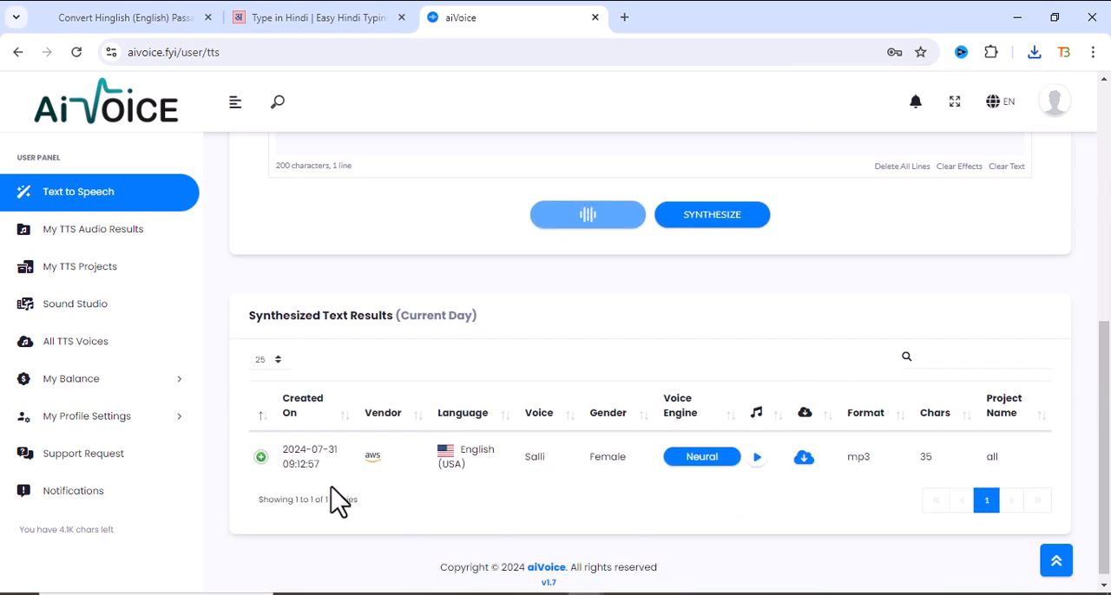
scroll(399, 423, "up", 3)
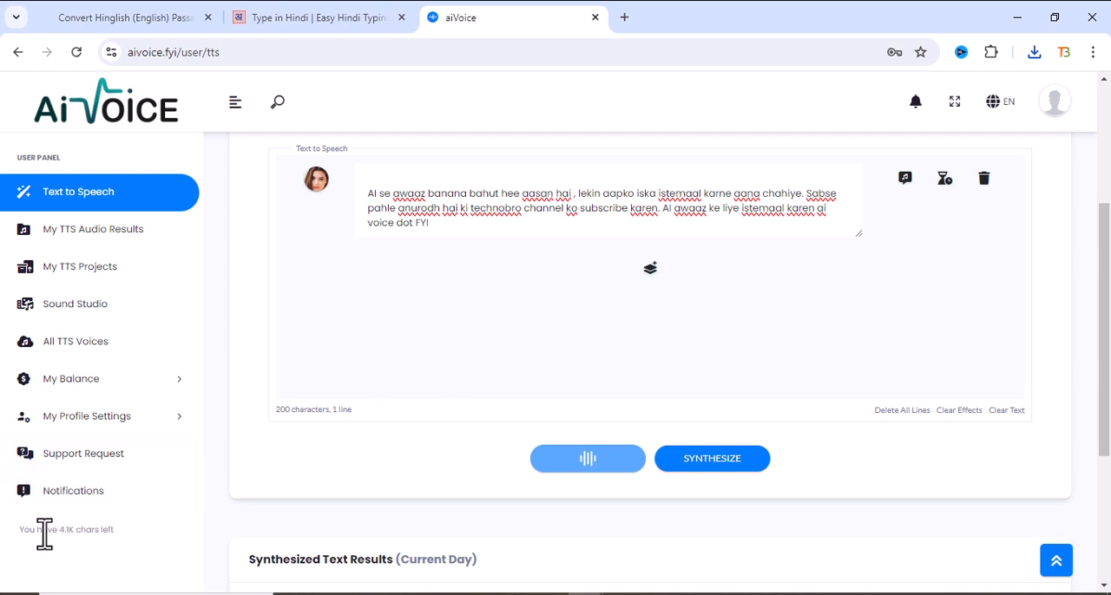
left_click_drag(54, 533, 98, 531)
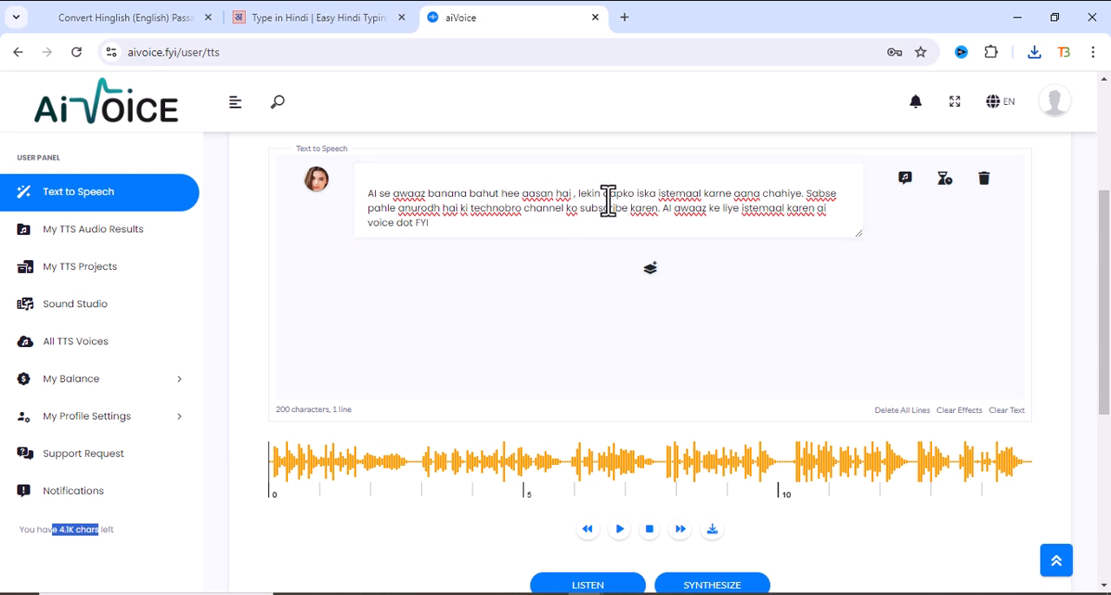
- Download the preview audio of the romanized Hindi paragraph as an MP3 file
scroll(619, 367, "down", 1)
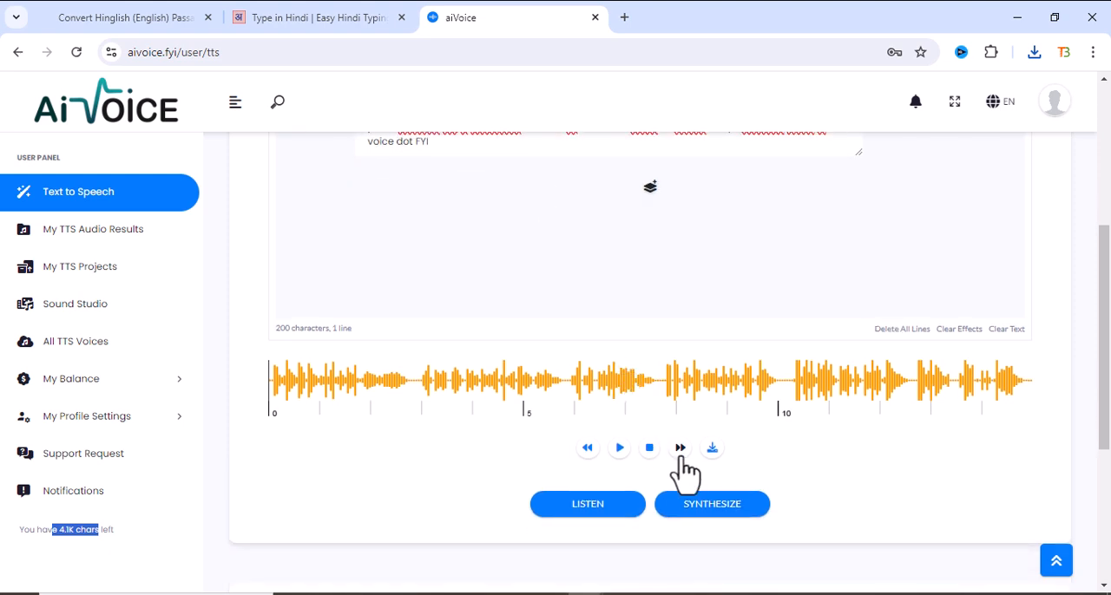
left_click(713, 449)
scroll(502, 401, "up", 2)
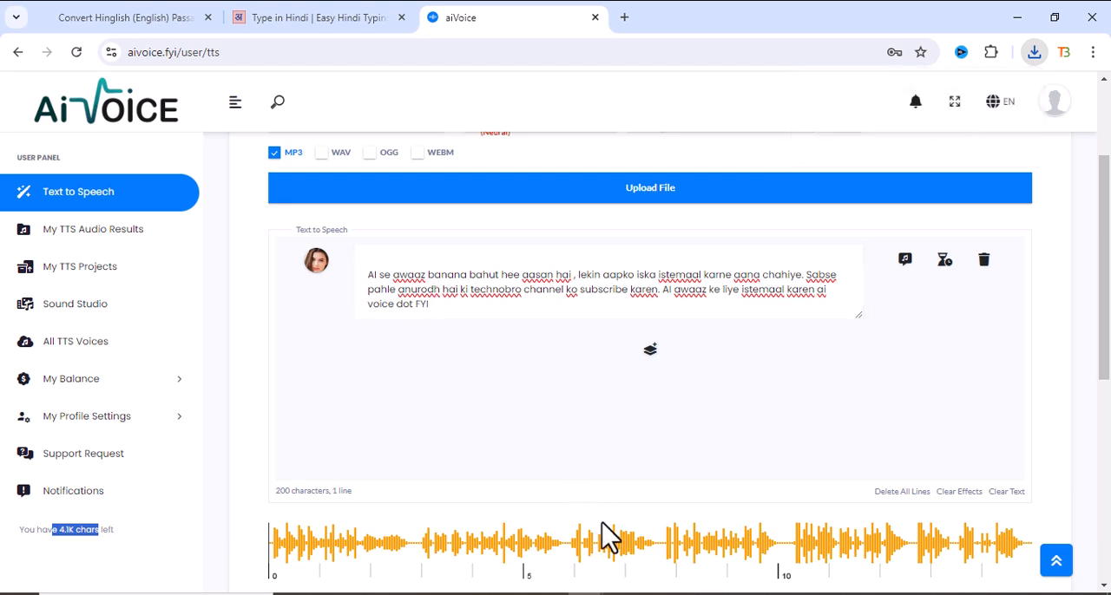
- Replace the romanized text with the Devanagari paragraph "AI से आवाज़ बनाना बहुत ही आसान है..." copied from Notepad, ending it with a full stop
scroll(472, 310, "up", 2)
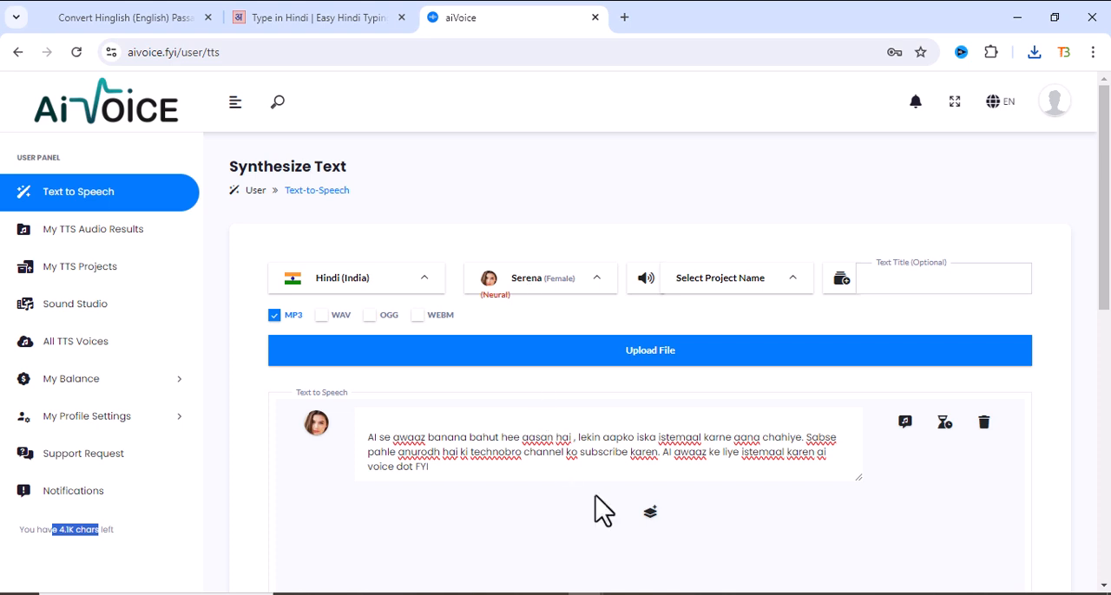
mouse_move(587, 594)
left_click_drag(471, 476, 371, 427)
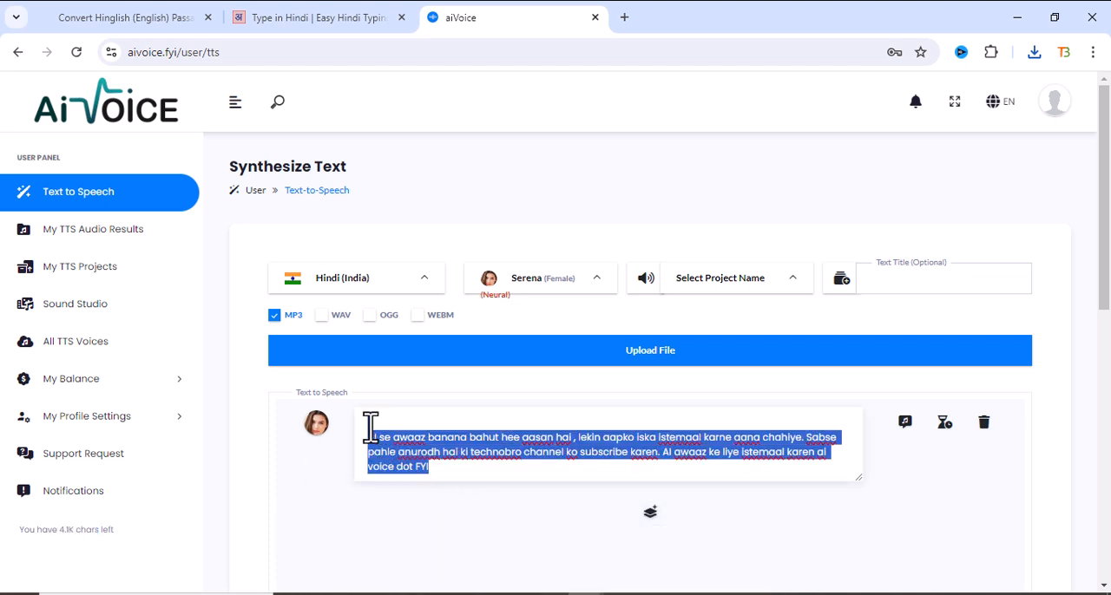
key("BackSpace")
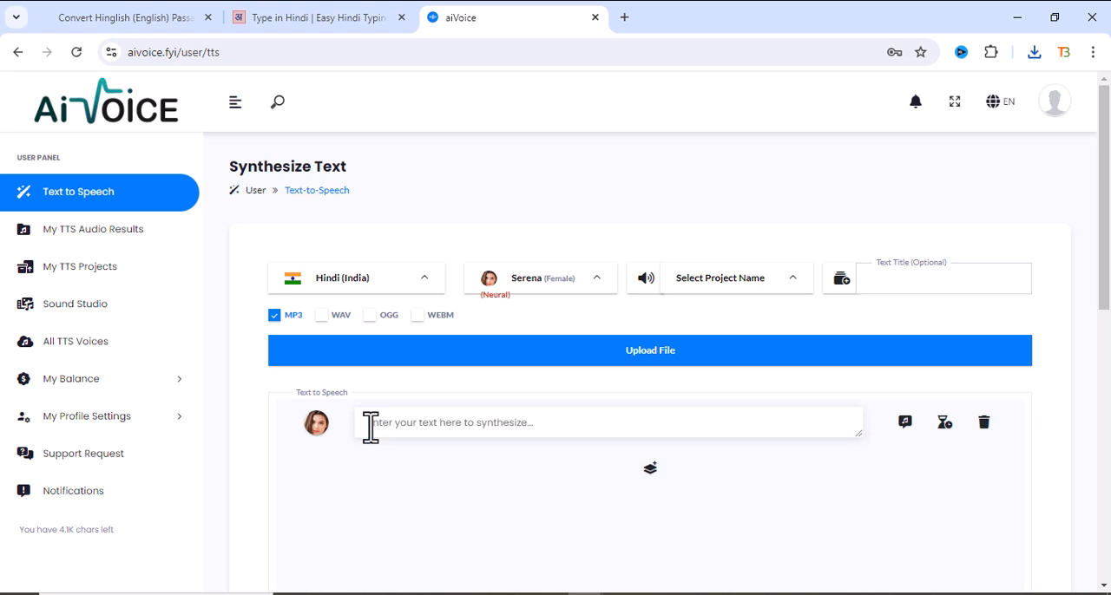
left_click(657, 594)
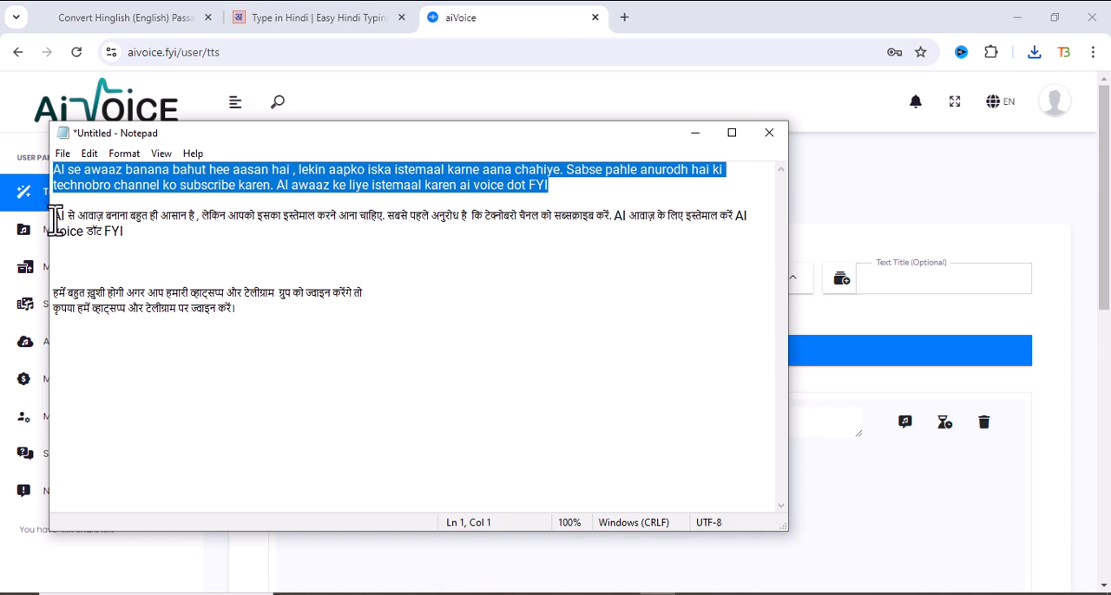
left_click_drag(54, 215, 137, 234)
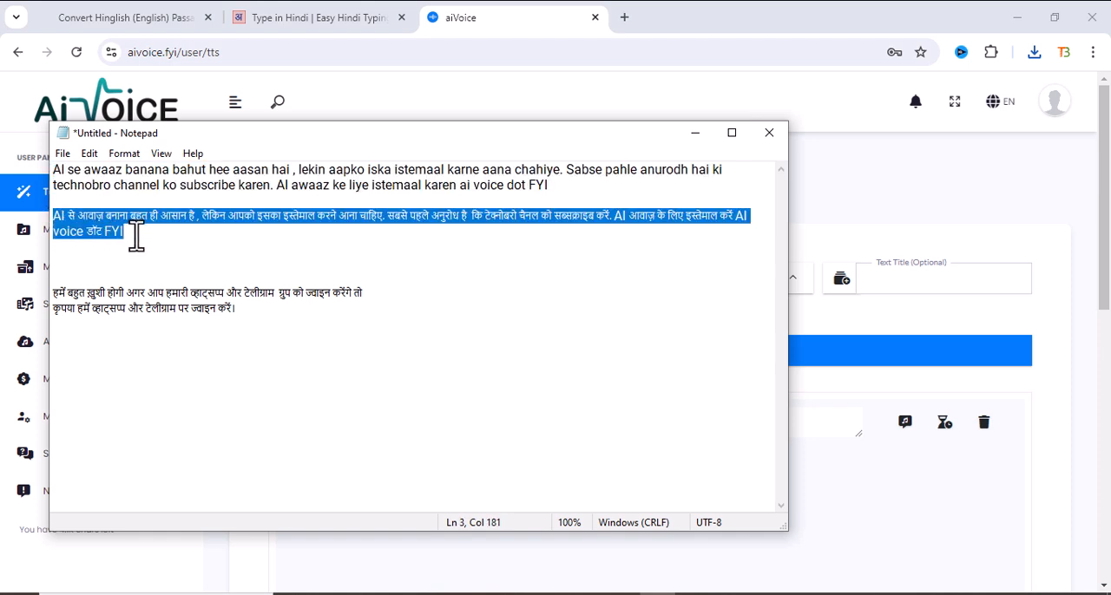
left_click(1076, 369)
left_click(584, 423)
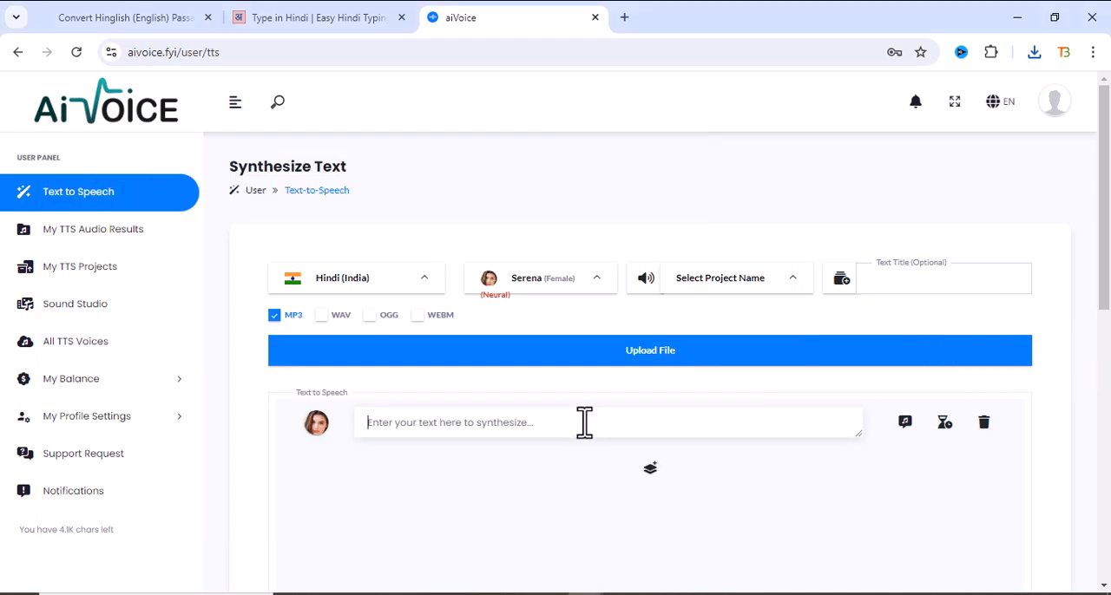
key("ctrl+v")
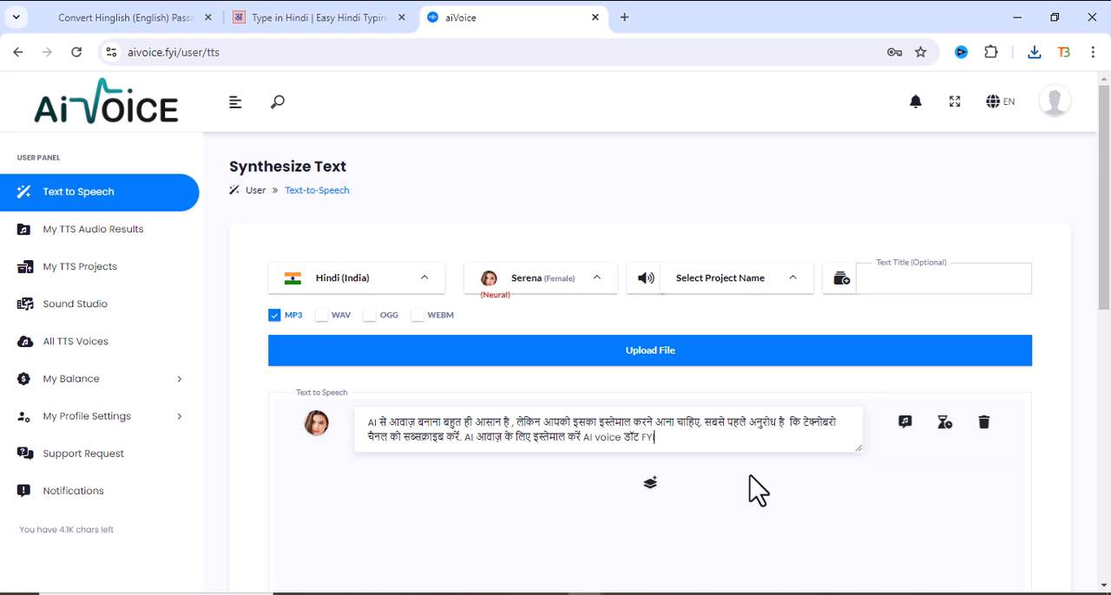
type("I.")
- Listen to a preview of the Devanagari paragraph with the Serena voice
scroll(521, 486, "down", 3)
scroll(620, 461, "down", 4)
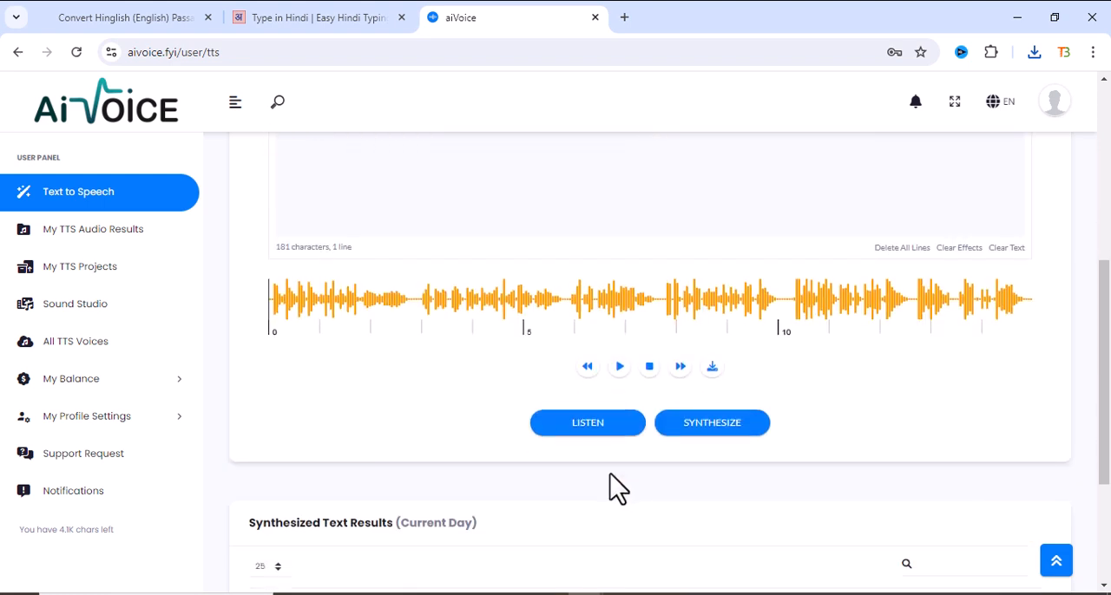
left_click(573, 425)
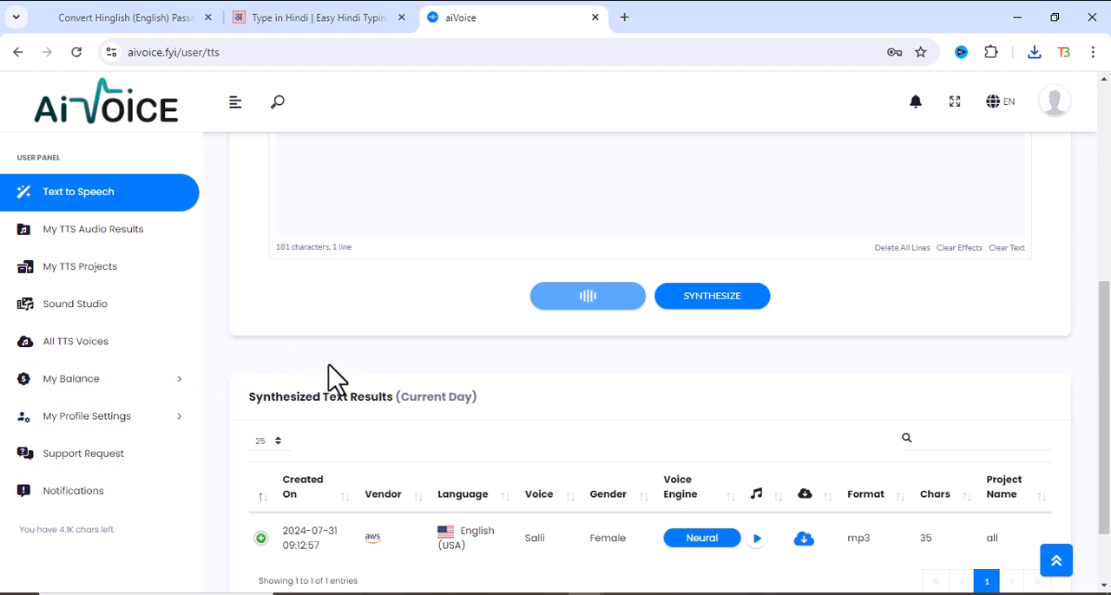
scroll(348, 382, "up", 3)
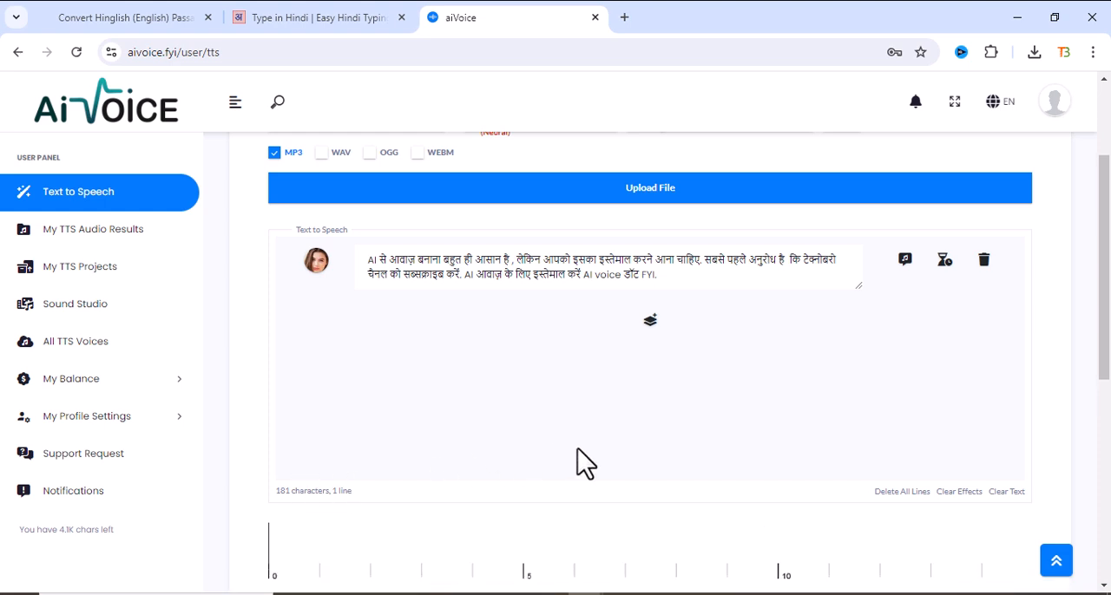
scroll(580, 459, "down", 2)
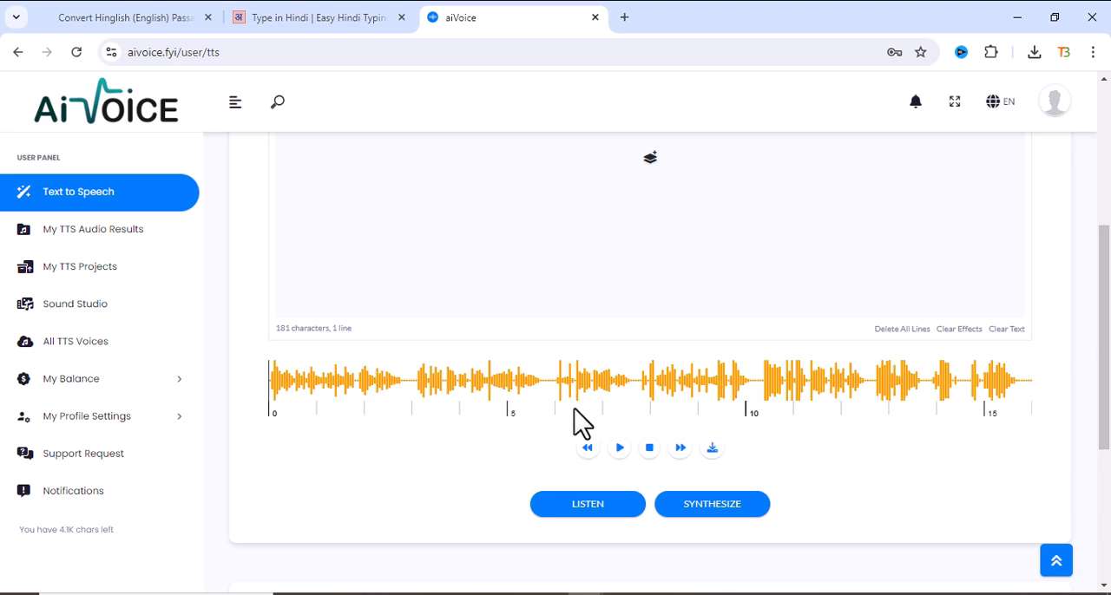
- Download the preview audio of the Devanagari paragraph as an MP3 file
scroll(574, 410, "up", 3)
scroll(579, 423, "down", 3)
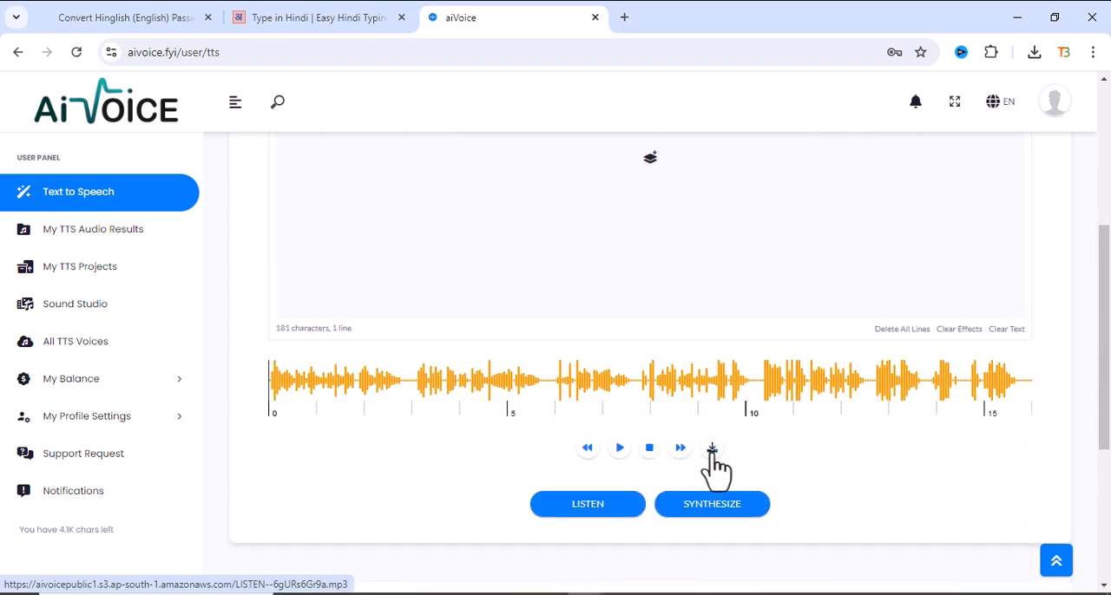
left_click(711, 451)
scroll(483, 339, "up", 2)
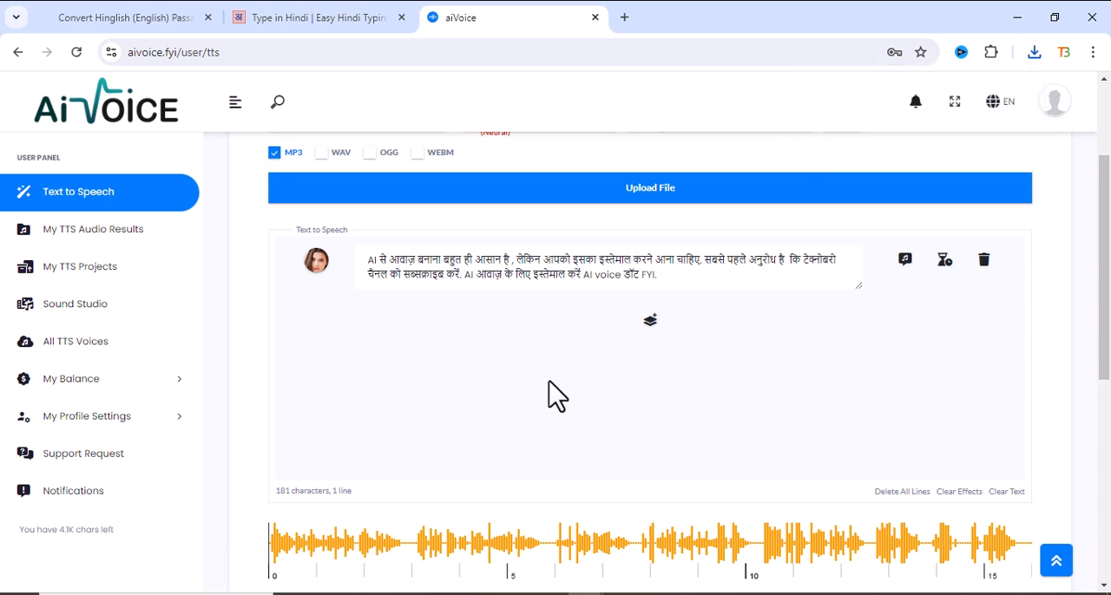
- Open the account's balance top-up page and examine the monthly plan's price and features
scroll(556, 396, "down", 1)
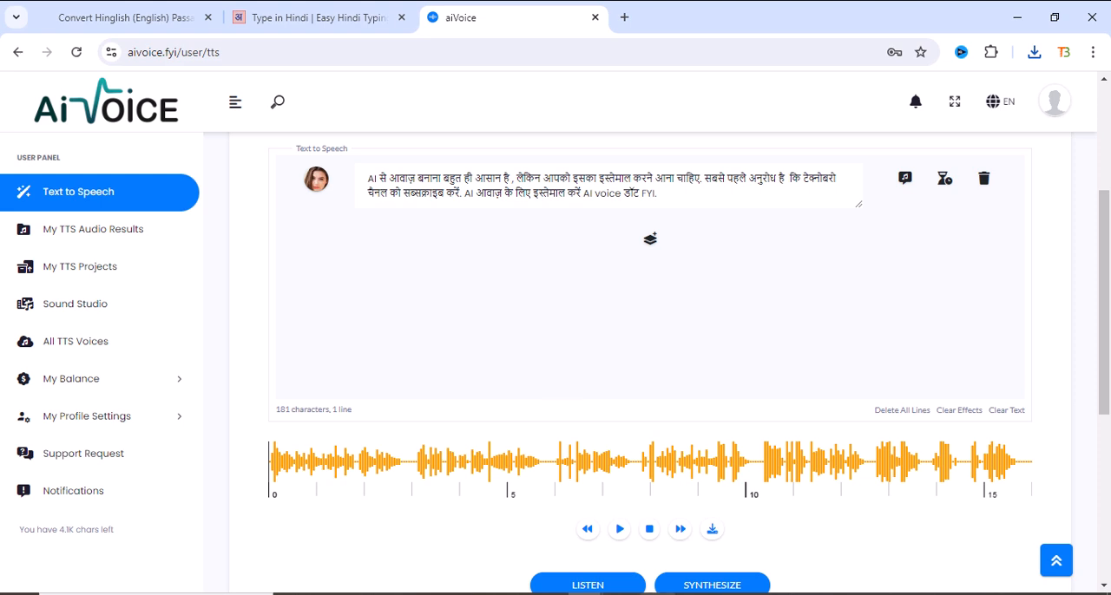
scroll(638, 326, "up", 1)
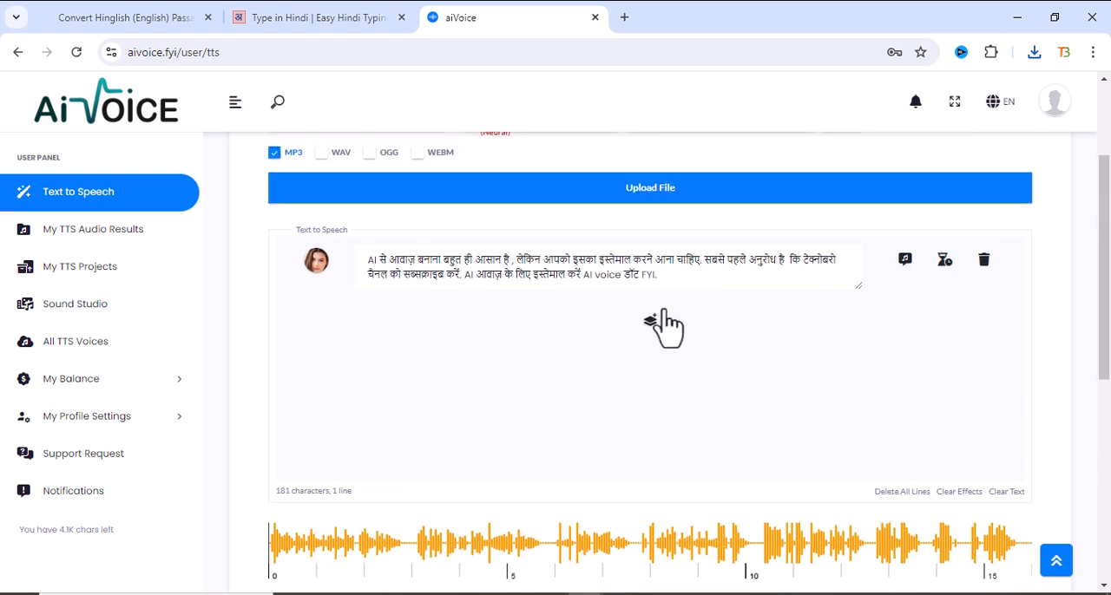
left_click(1052, 108)
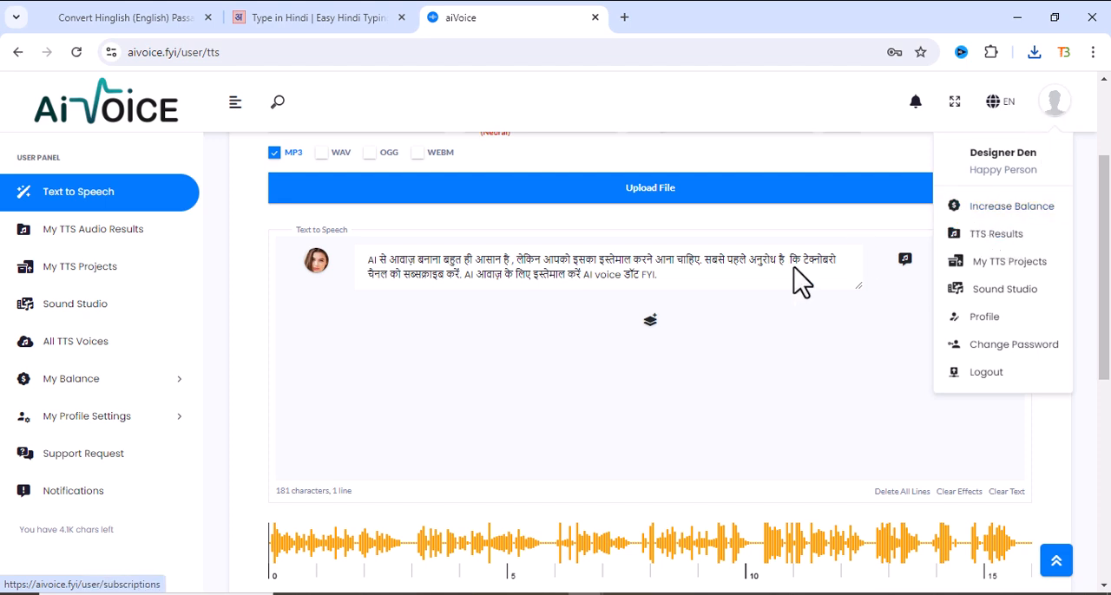
left_click(997, 212)
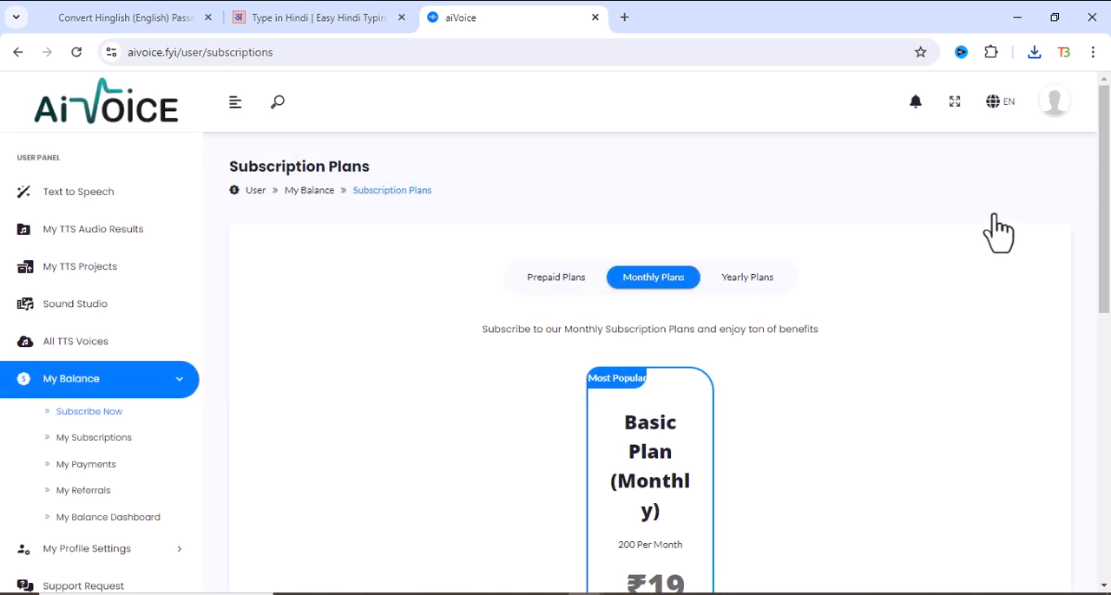
scroll(521, 391, "down", 2)
scroll(651, 465, "down", 2)
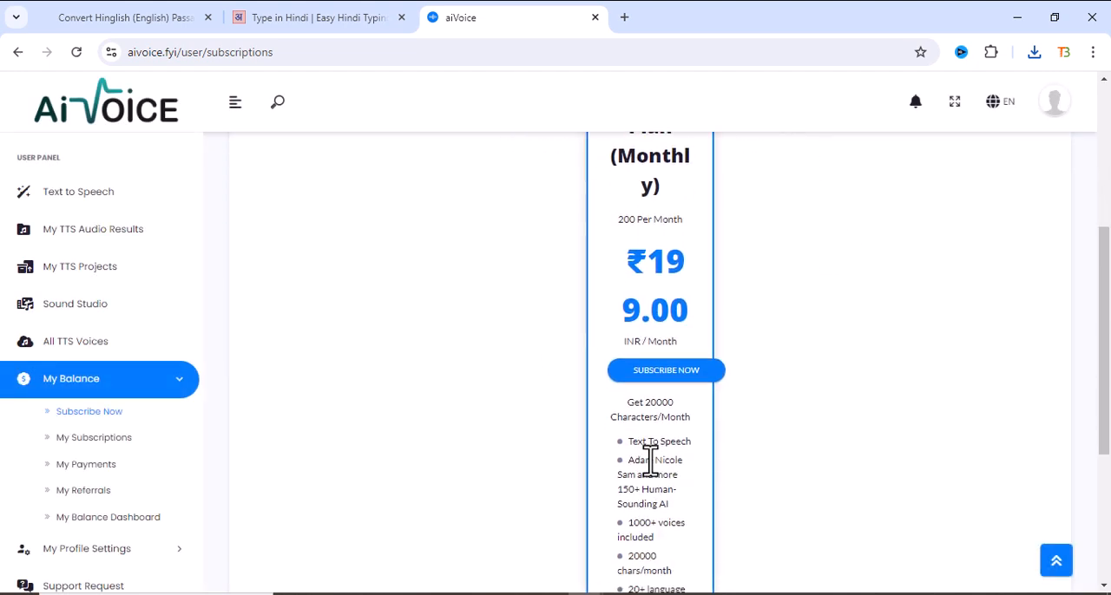
- Look over the yearly subscription plans and the prepaid character packs with their prices
scroll(659, 443, "up", 4)
left_click(734, 280)
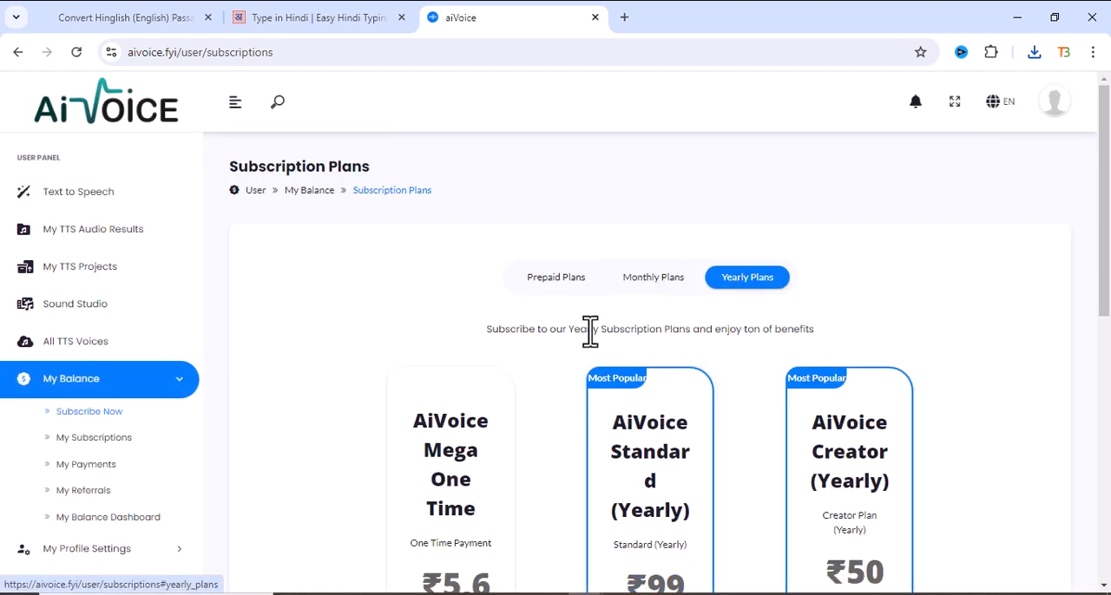
scroll(581, 347, "down", 2)
scroll(534, 226, "up", 2)
left_click(549, 295)
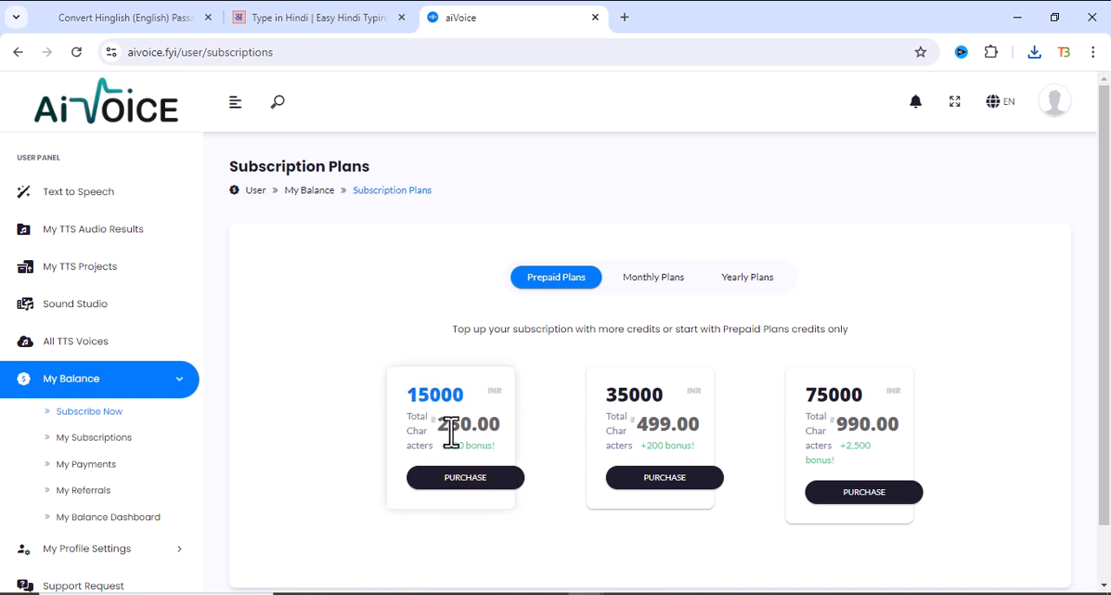
left_click_drag(444, 430, 485, 402)
left_click(553, 356)
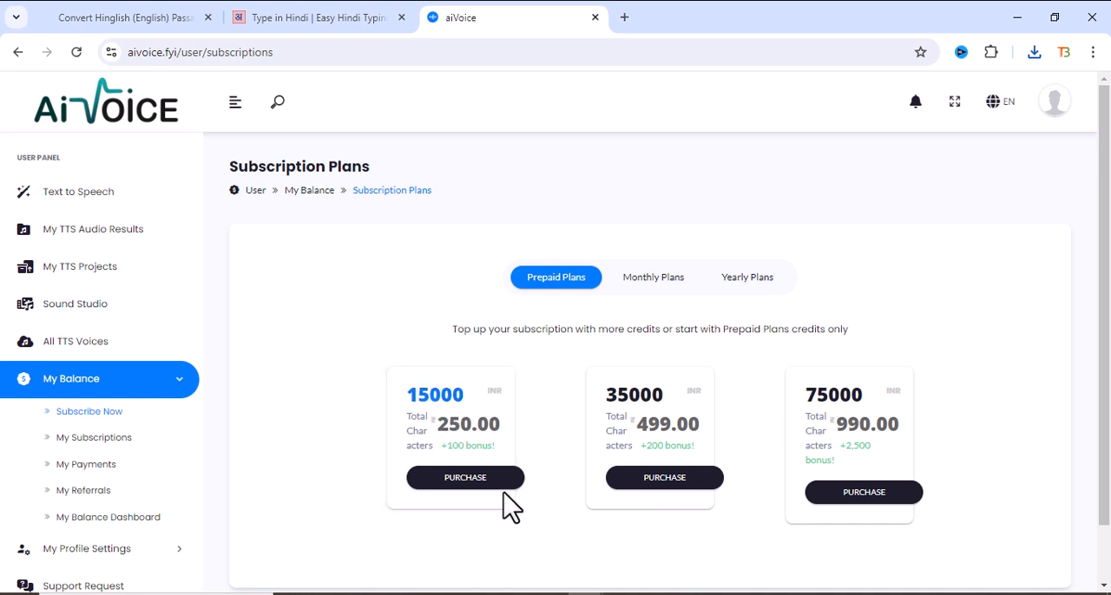
- Return to the yearly plans and compare the prices and character allowances of Mega One Time, Standard and Creator
left_click(748, 279)
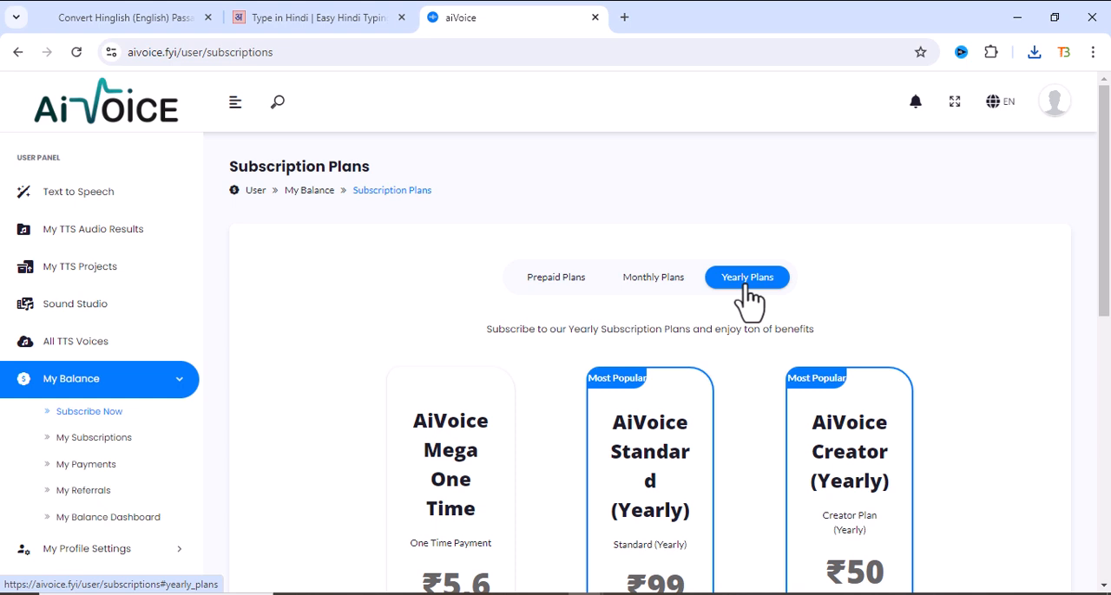
scroll(665, 330, "down", 2)
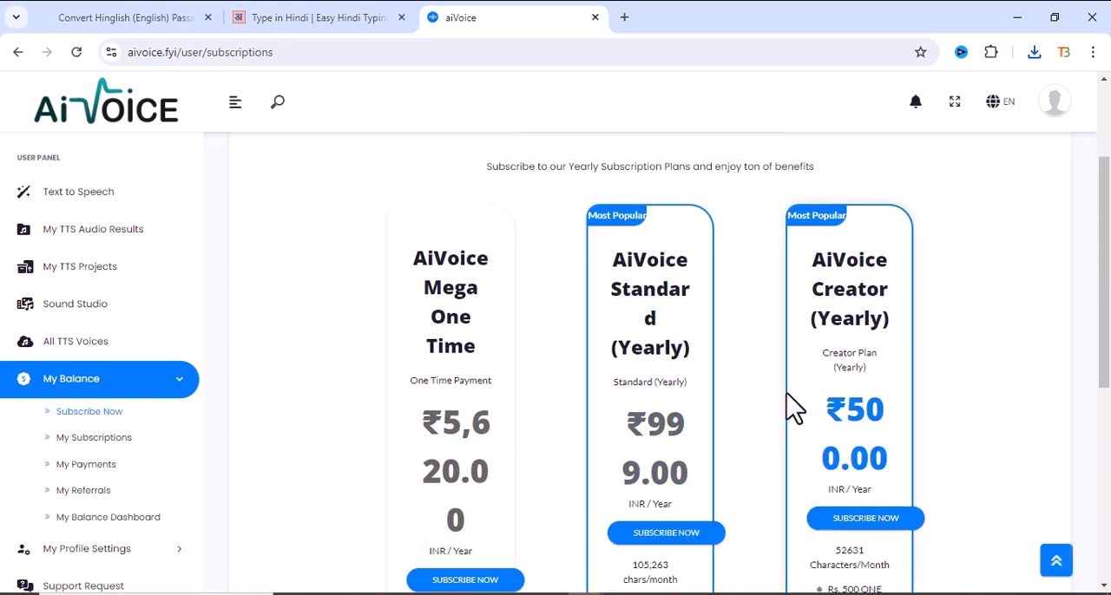
scroll(787, 395, "down", 1)
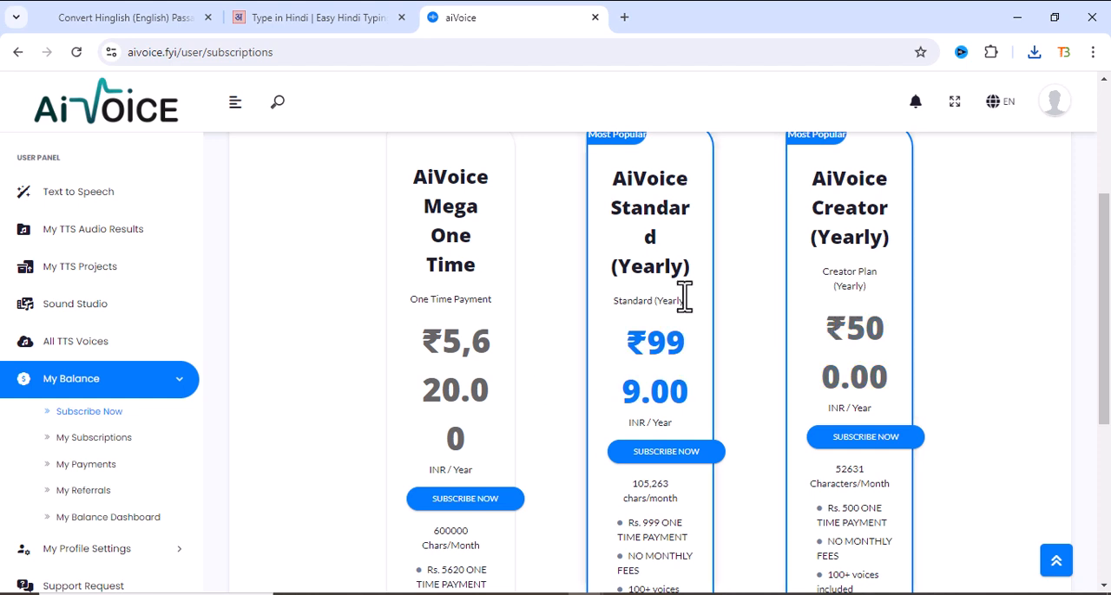
scroll(859, 316, "up", 2)
scroll(855, 321, "down", 1)
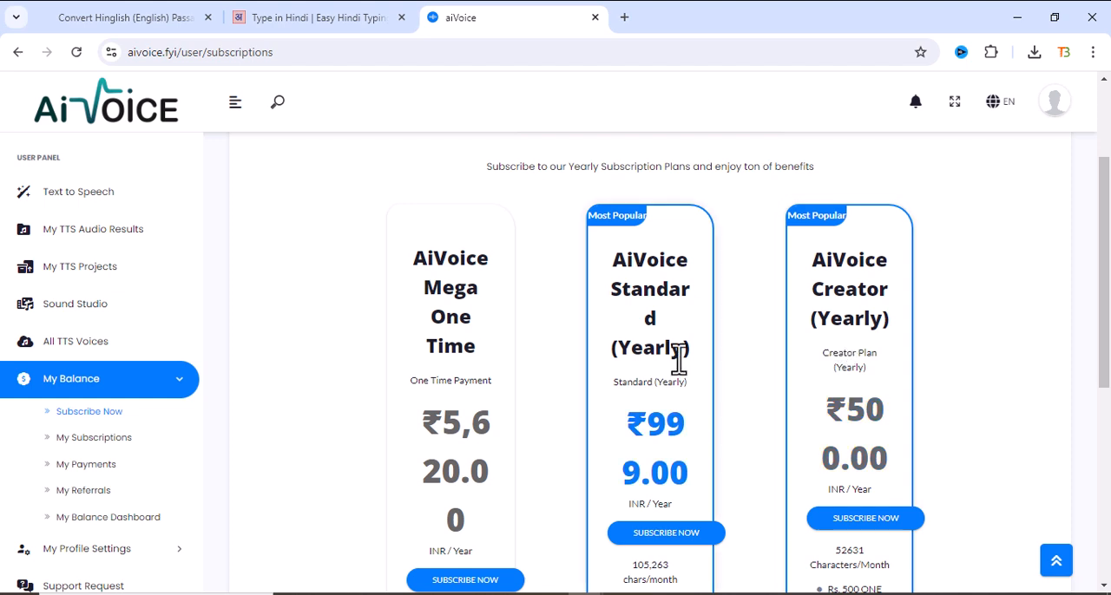
- Examine the yearly Creator plan's price, monthly character allowance and feature list
scroll(720, 373, "down", 3)
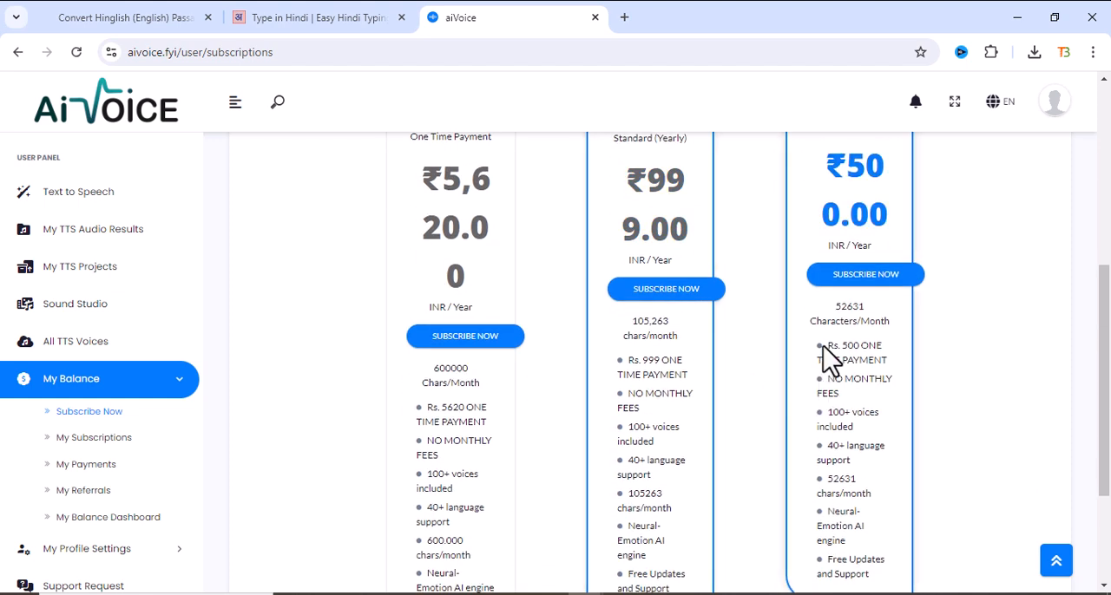
left_click_drag(836, 308, 855, 305)
left_click_drag(860, 171, 898, 218)
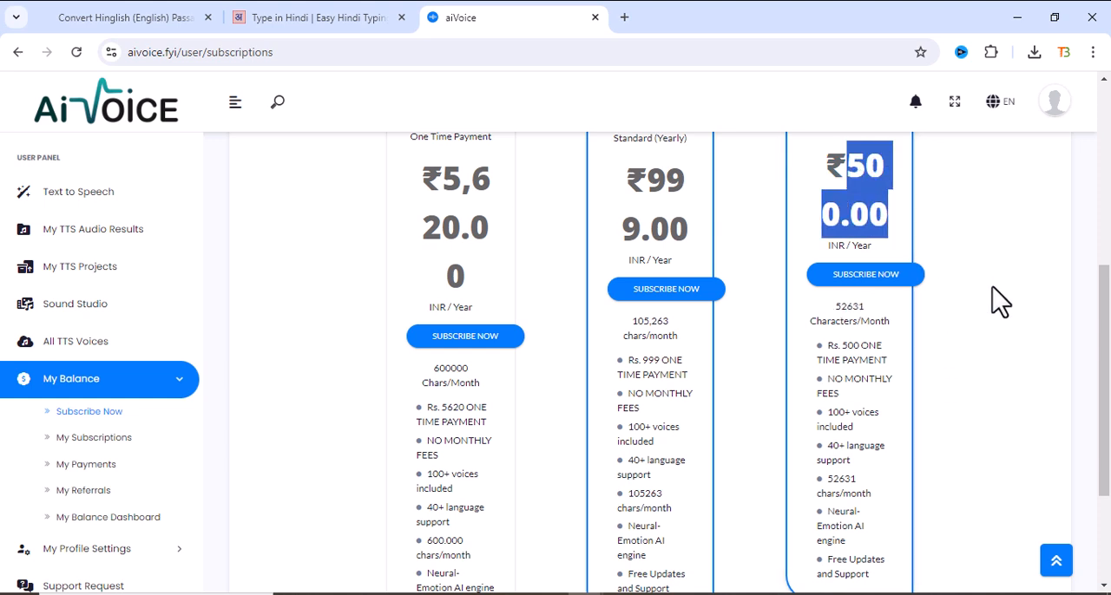
scroll(994, 288, "down", 3)
scroll(994, 290, "up", 3)
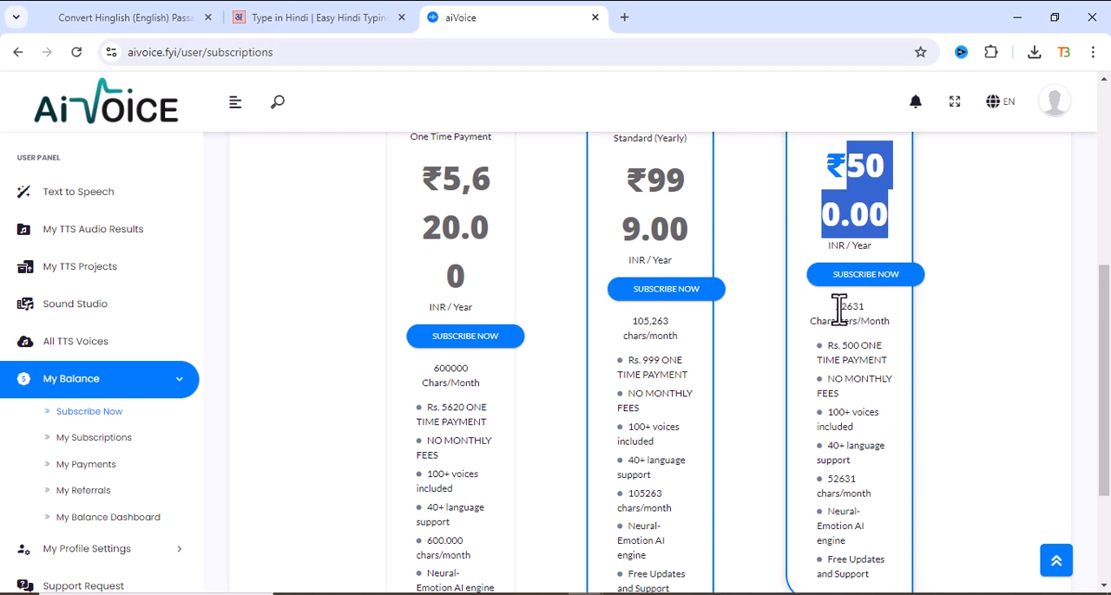
double_click(839, 309)
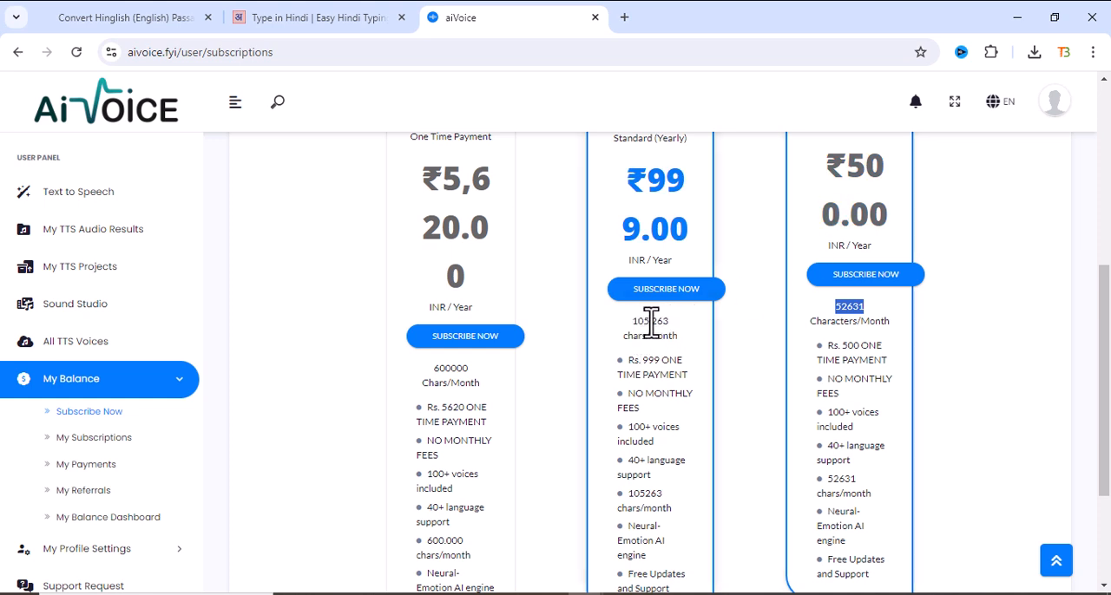
- Compare the price of the yearly Standard plan with that of the yearly Creator plan
scroll(647, 310, "up", 1)
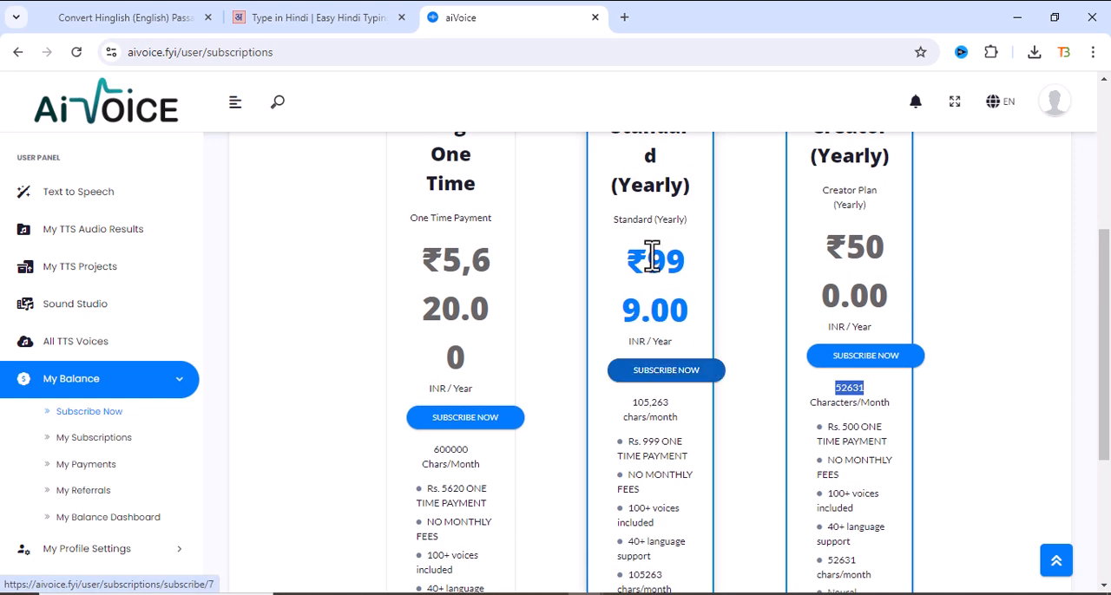
left_click_drag(653, 263, 701, 330)
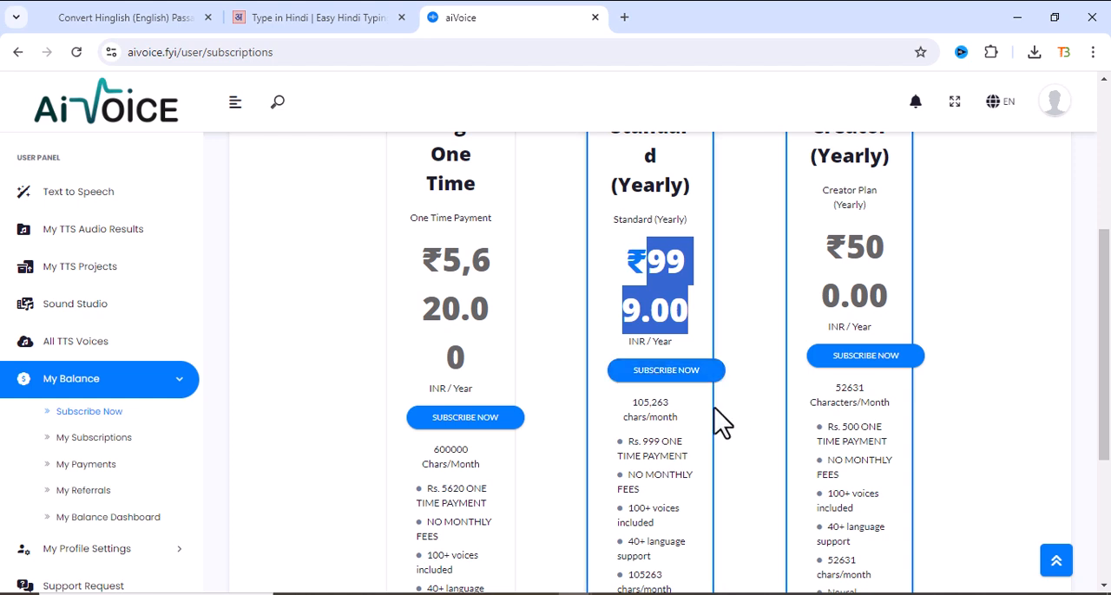
left_click(741, 413)
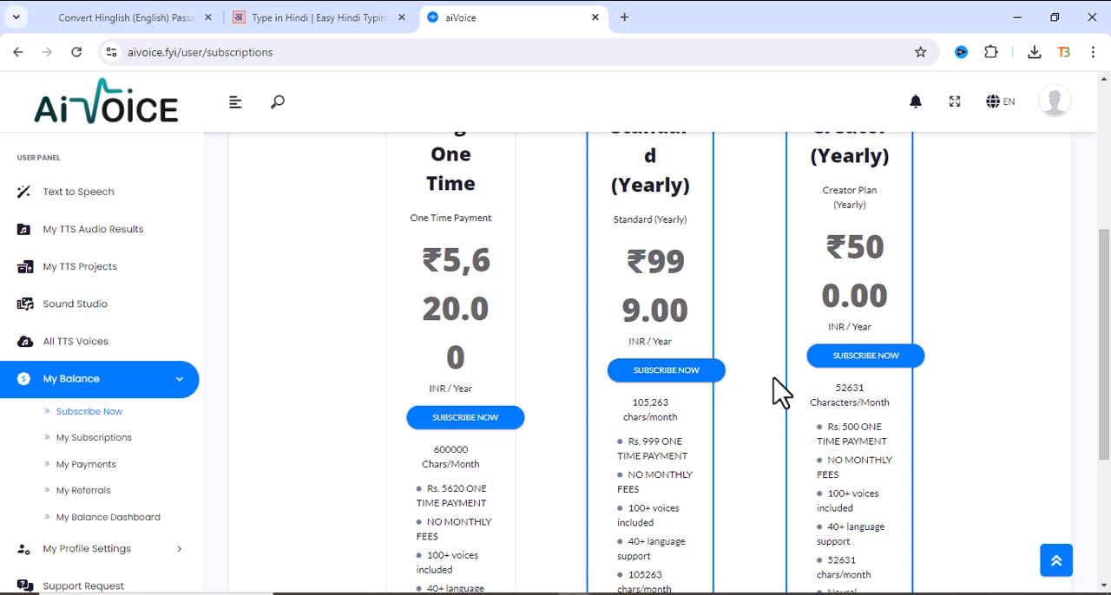
left_click_drag(853, 245, 895, 315)
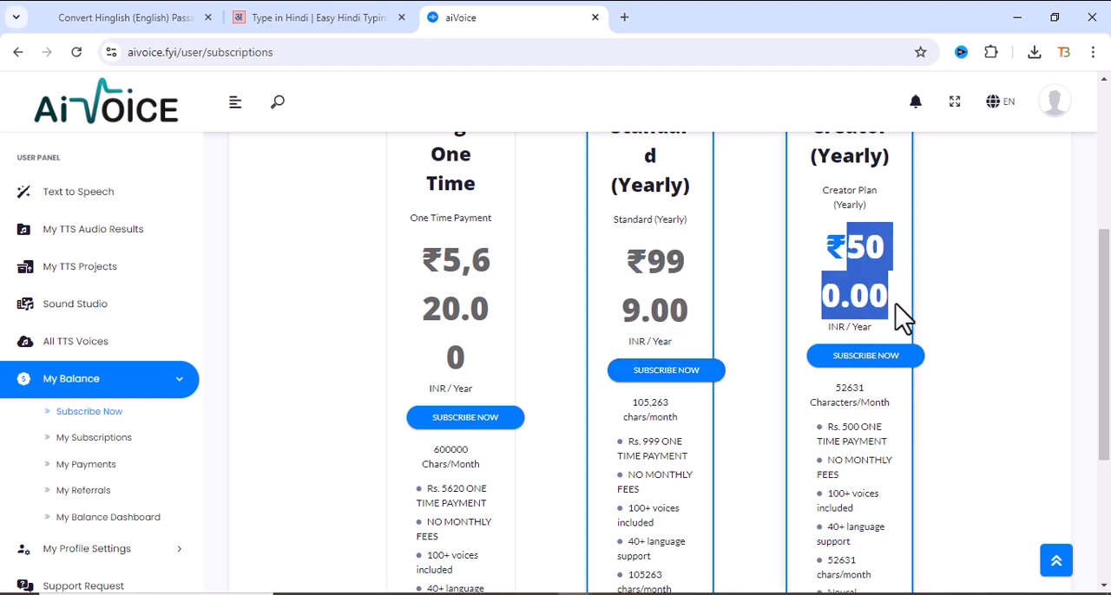
scroll(942, 326, "up", 4)
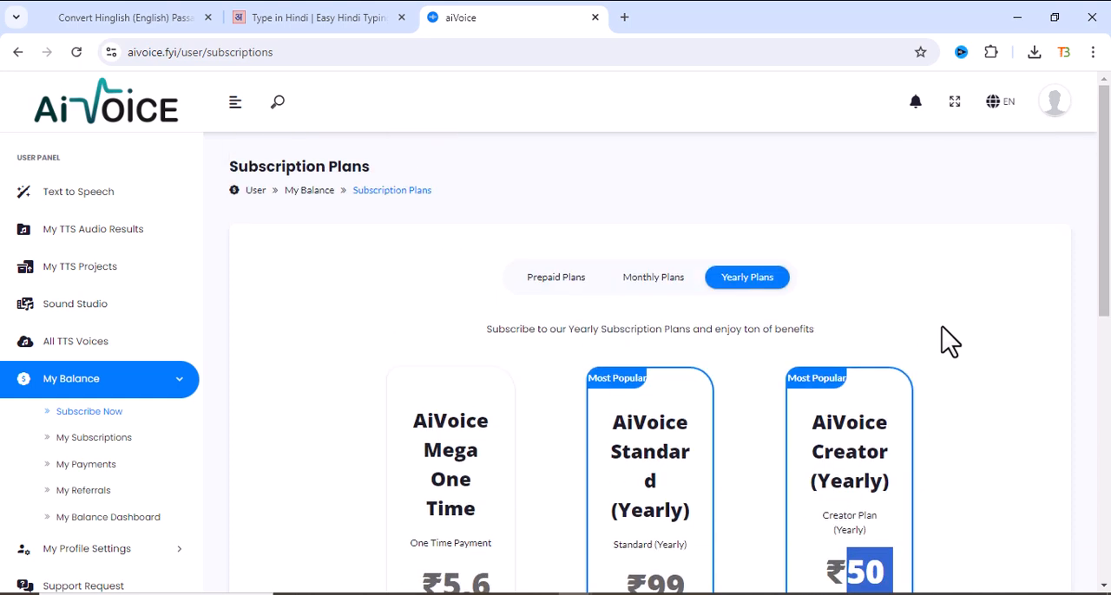
scroll(913, 405, "down", 2)
scroll(974, 342, "up", 2)
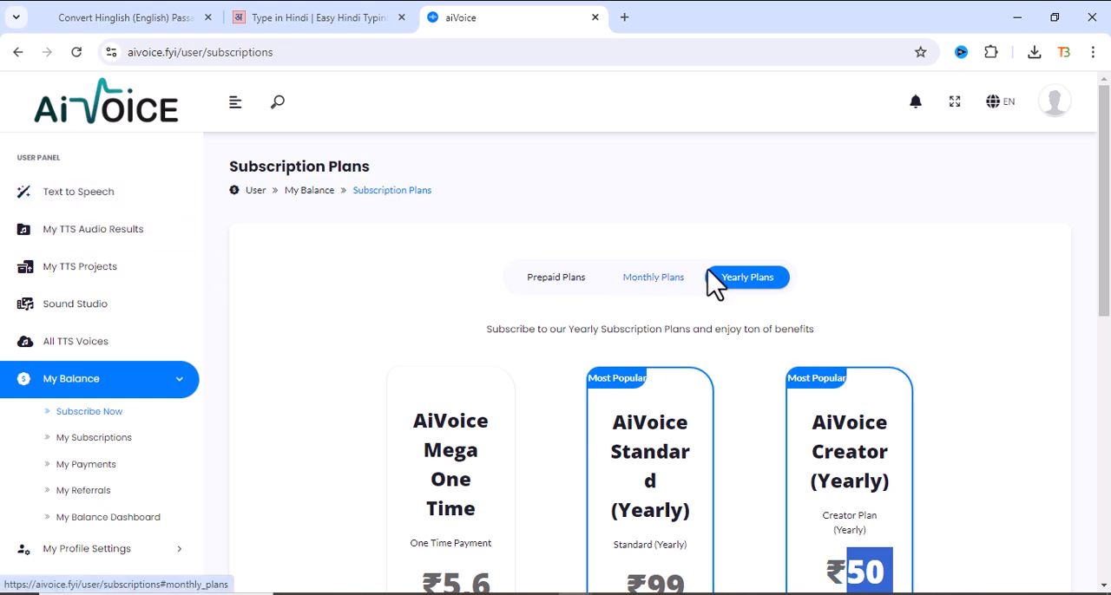
- Return to the text-to-speech page, check the available languages and choose the Matthew neural voice for English (USA)
left_click(87, 198)
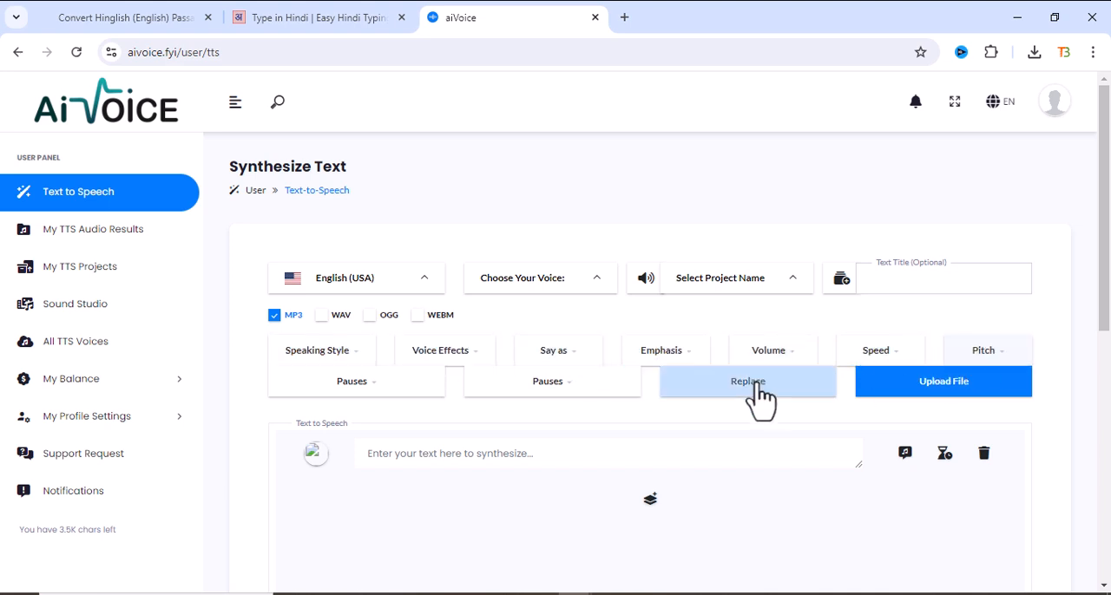
left_click(540, 283)
left_click(350, 283)
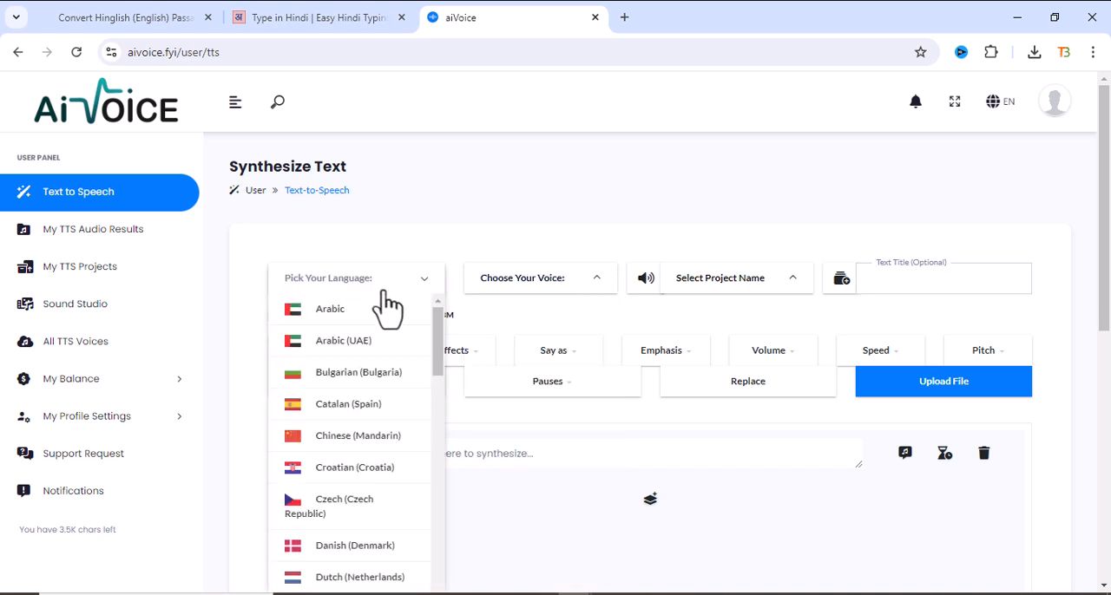
left_click(529, 293)
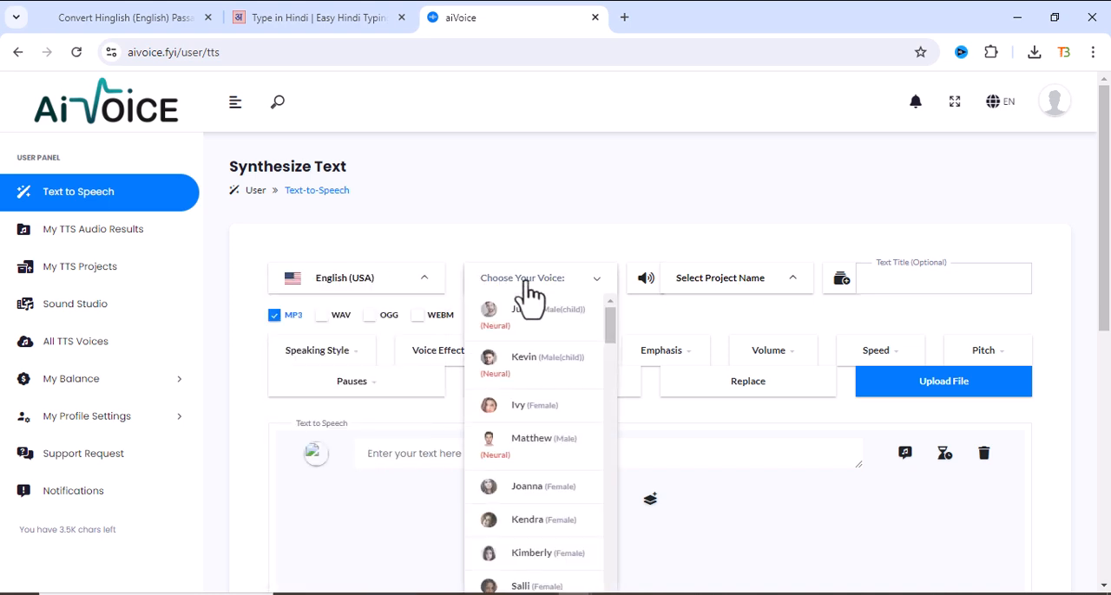
left_click(527, 441)
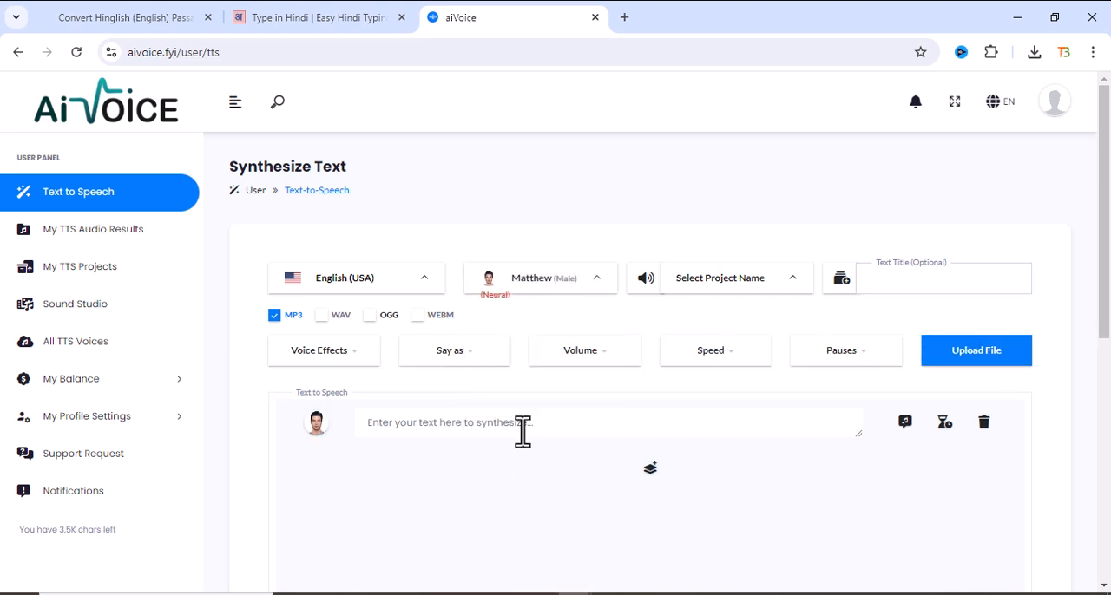
- Change the English (USA) voice to Jeremy, a male neural voice
left_click(594, 293)
scroll(547, 422, "down", 5)
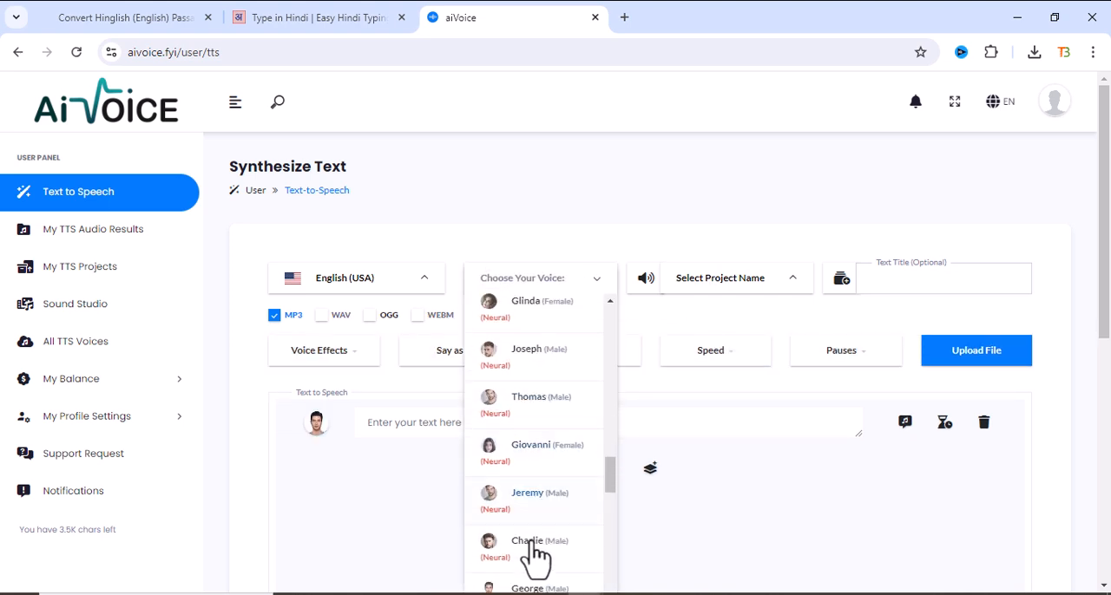
left_click(538, 495)
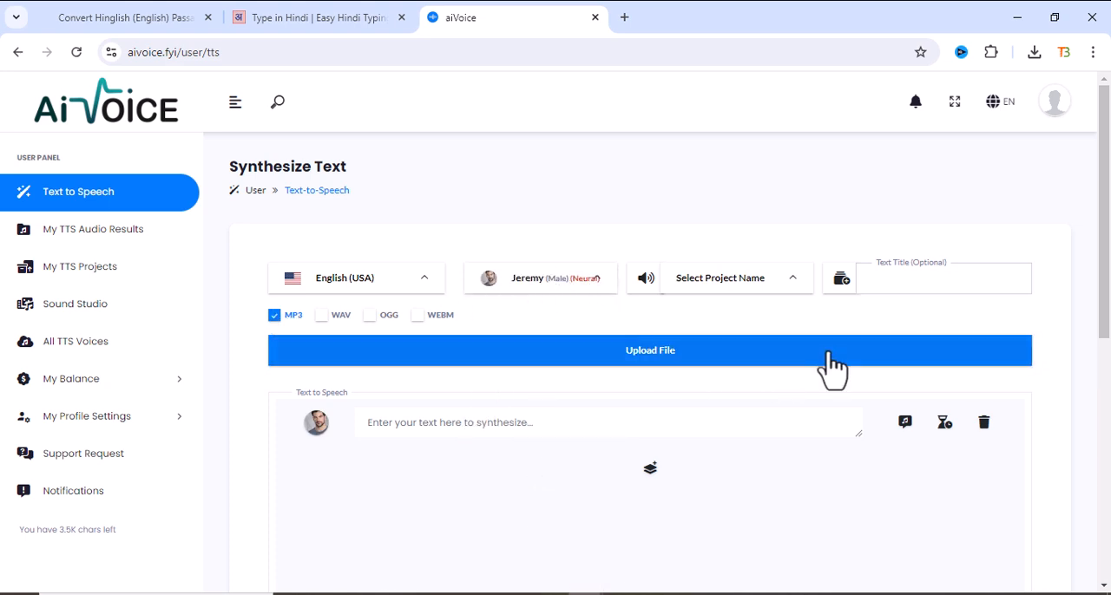
- Check the text file upload requirements, close the upload dialog without choosing a file and activate the empty text line
left_click(643, 356)
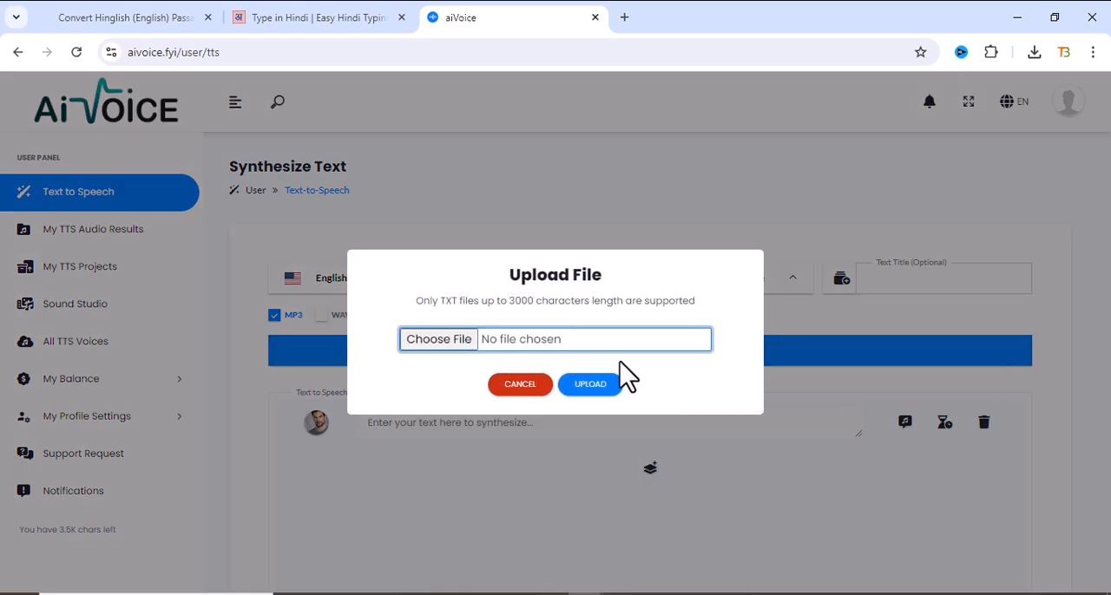
left_click(526, 391)
left_click(529, 422)
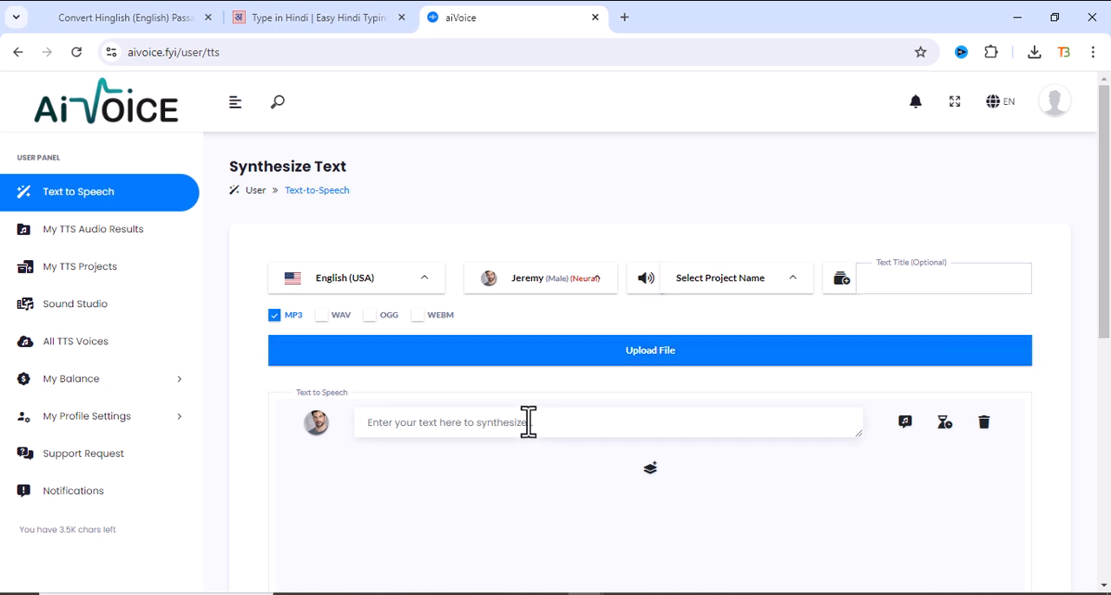
- Look over the listening and synthesis options and the current day's synthesized text results
scroll(786, 468, "down", 3)
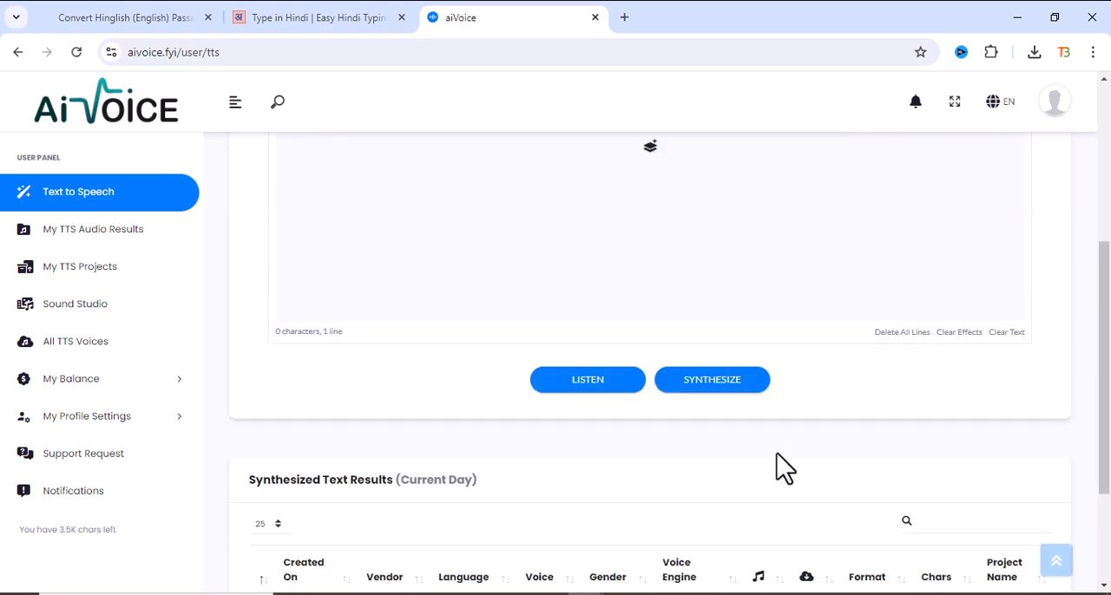
scroll(784, 469, "down", 2)
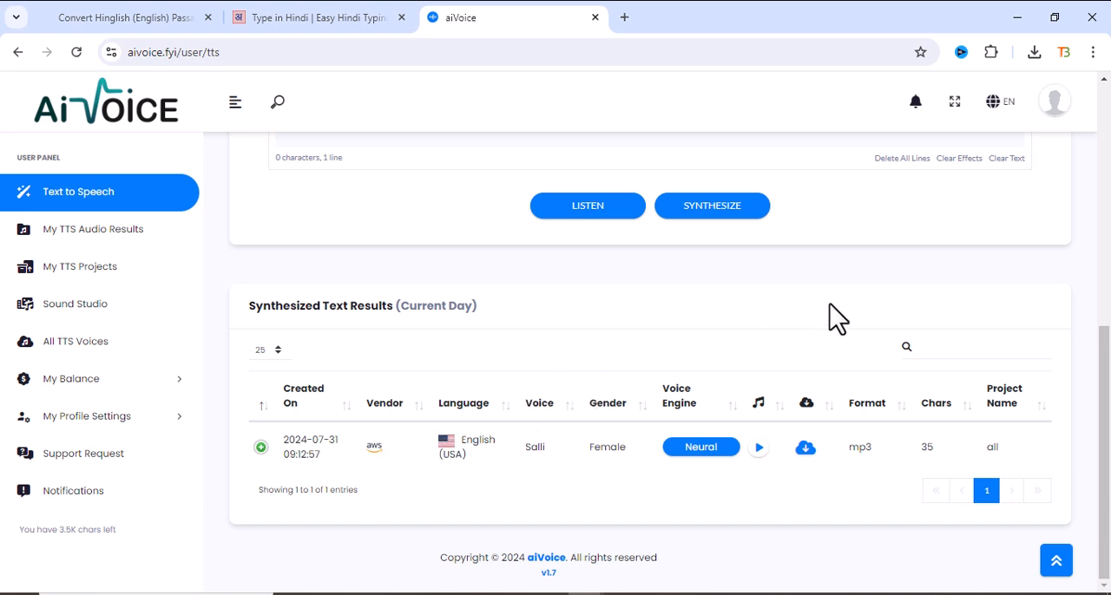
scroll(829, 306, "up", 5)
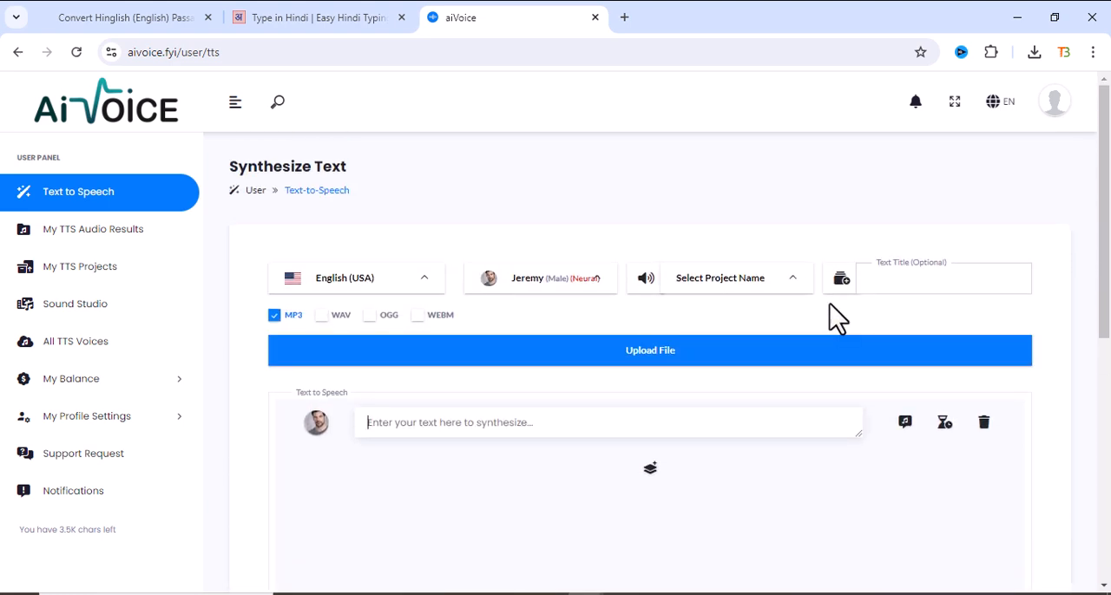